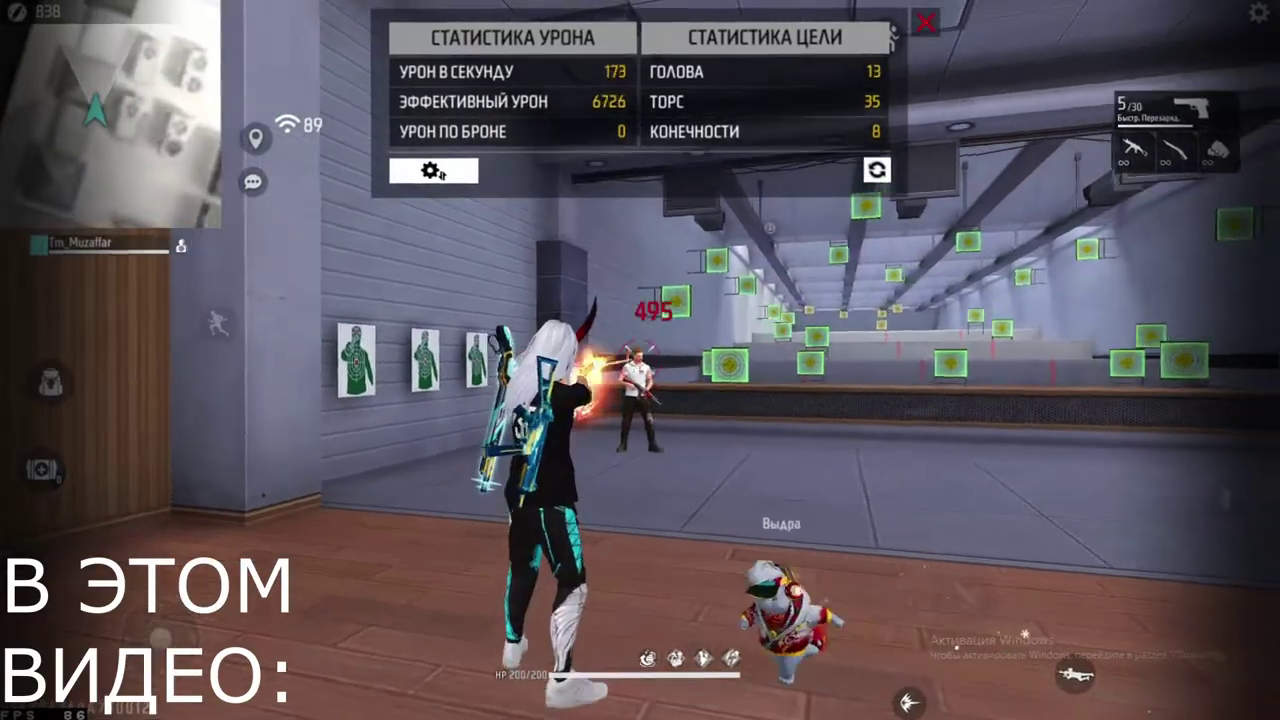
pyautogui.press('4')
pyautogui.press('d')
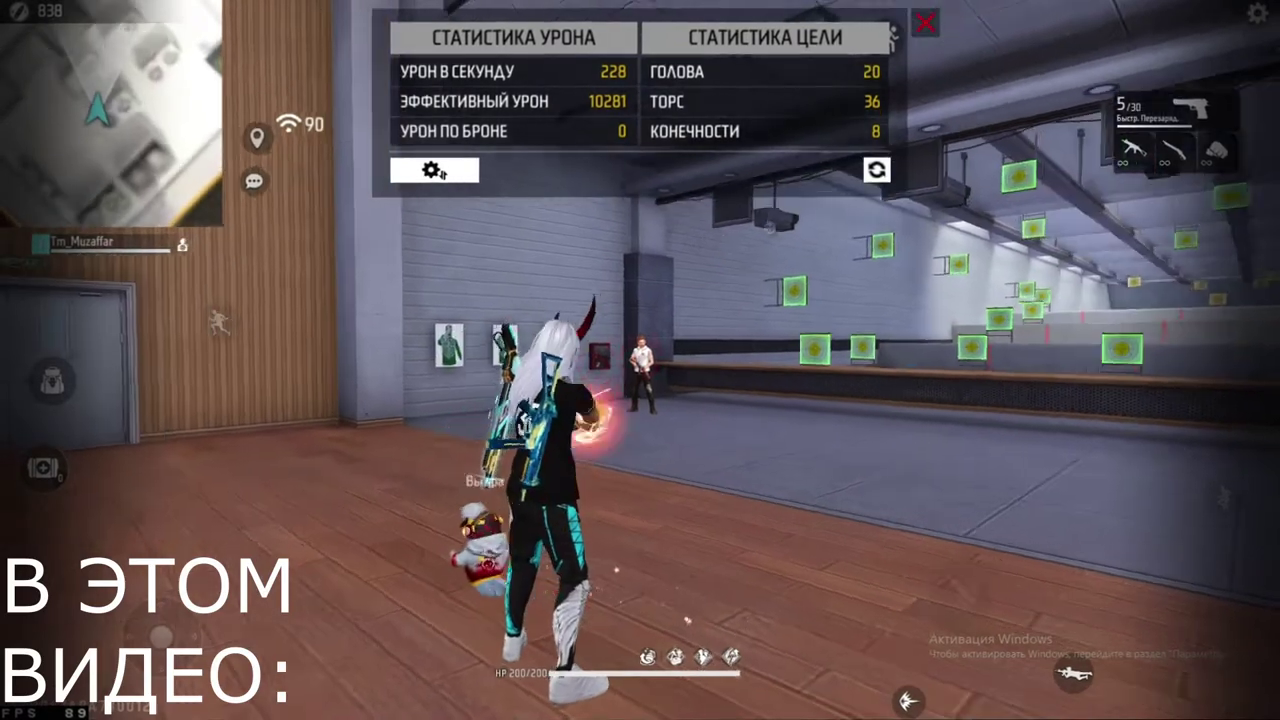
pyautogui.press('2')
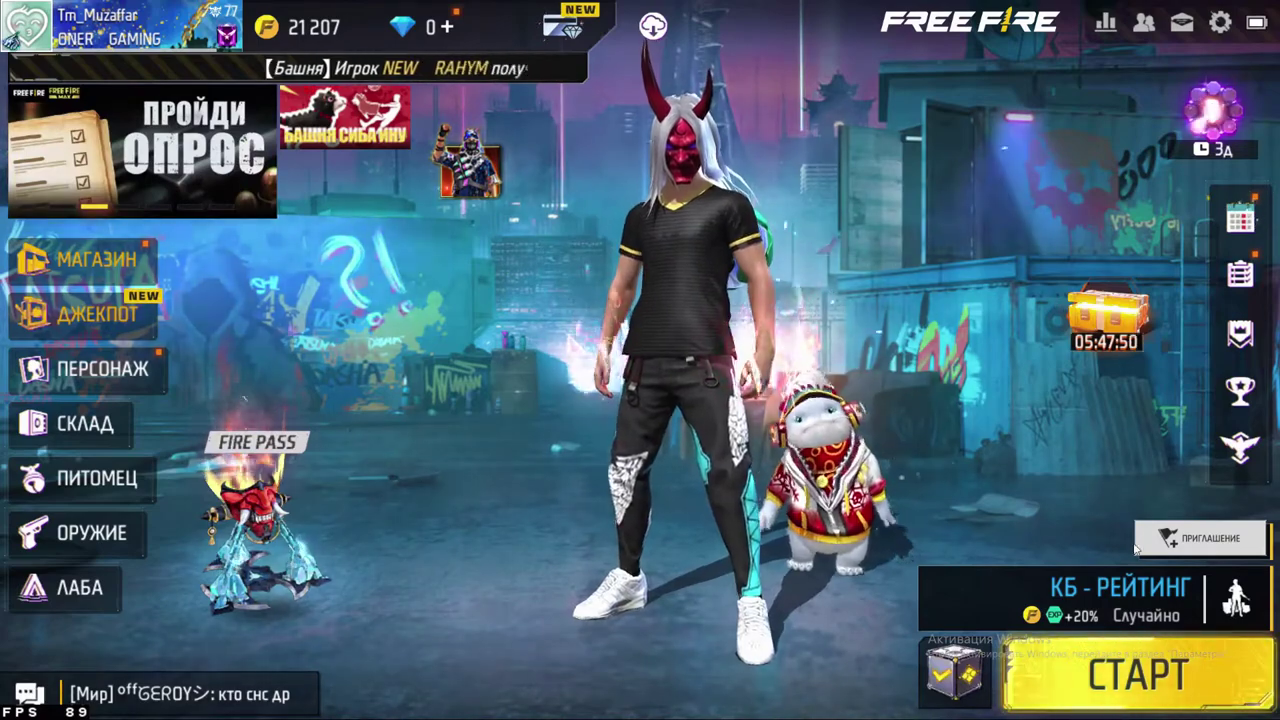
# - Switch the game mode to Training (Тренировка) and start the session
pyautogui.click(955, 612)
pyautogui.click(955, 636)
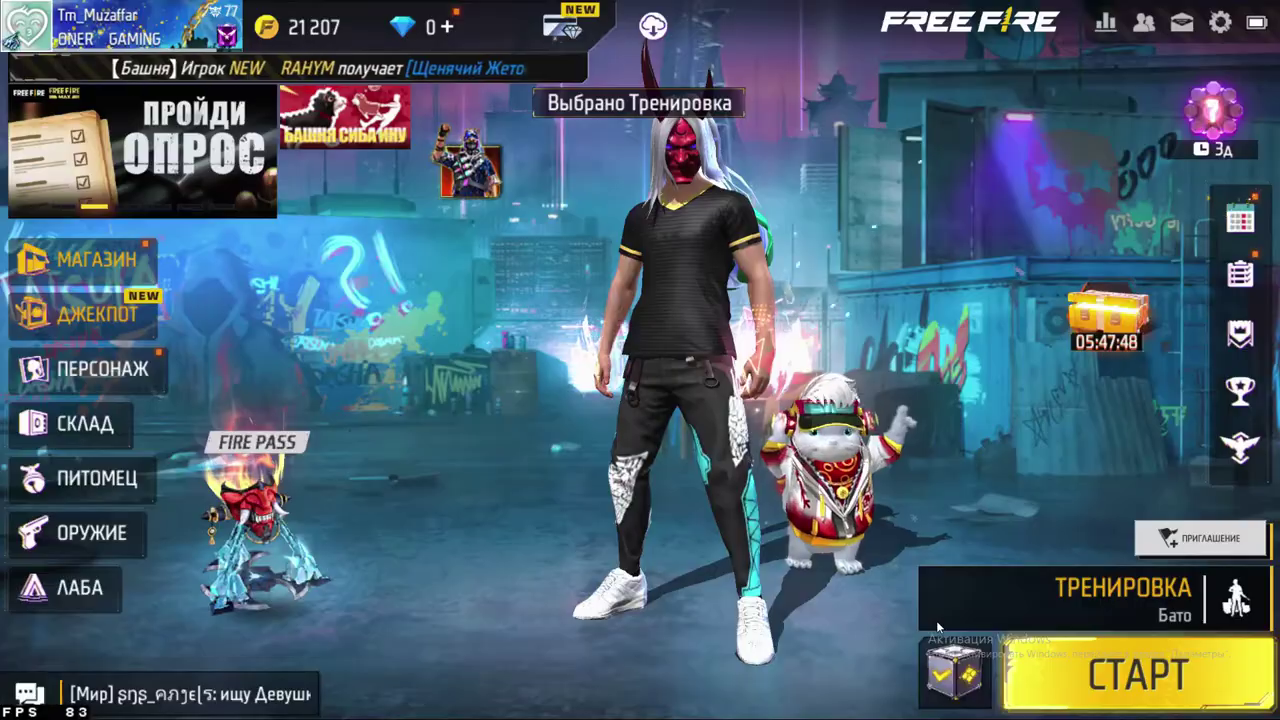
pyautogui.click(1030, 679)
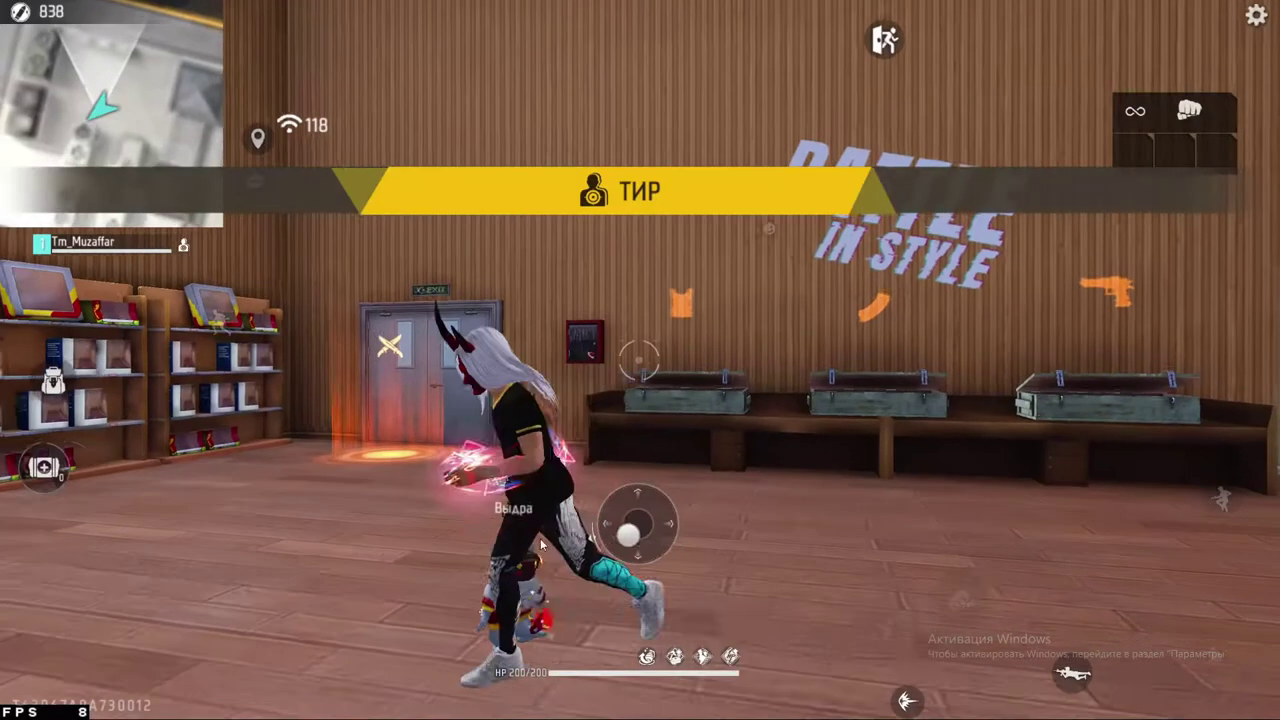
# - Run to the weapon crate in the shooting range, open it and take the Desert Eagle from the pistols
pyautogui.press('w')
pyautogui.press('w')
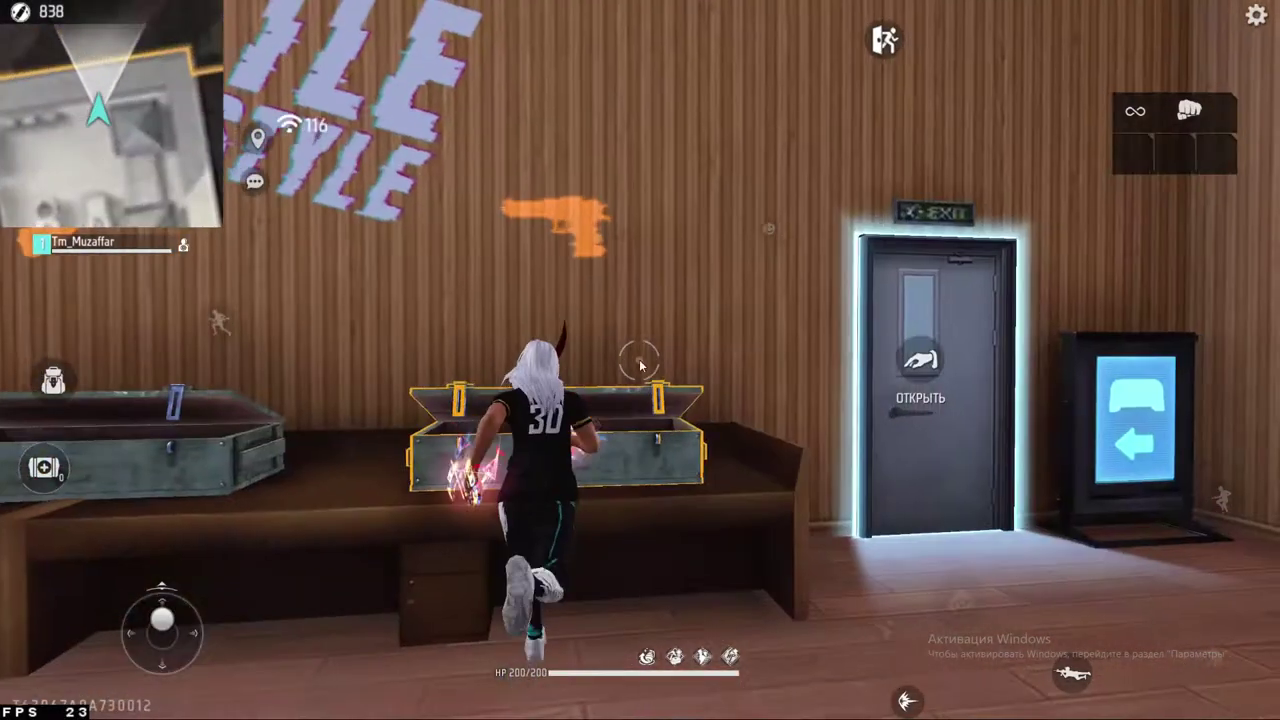
pyautogui.press('F1')
pyautogui.press('f')
pyautogui.click(513, 158)
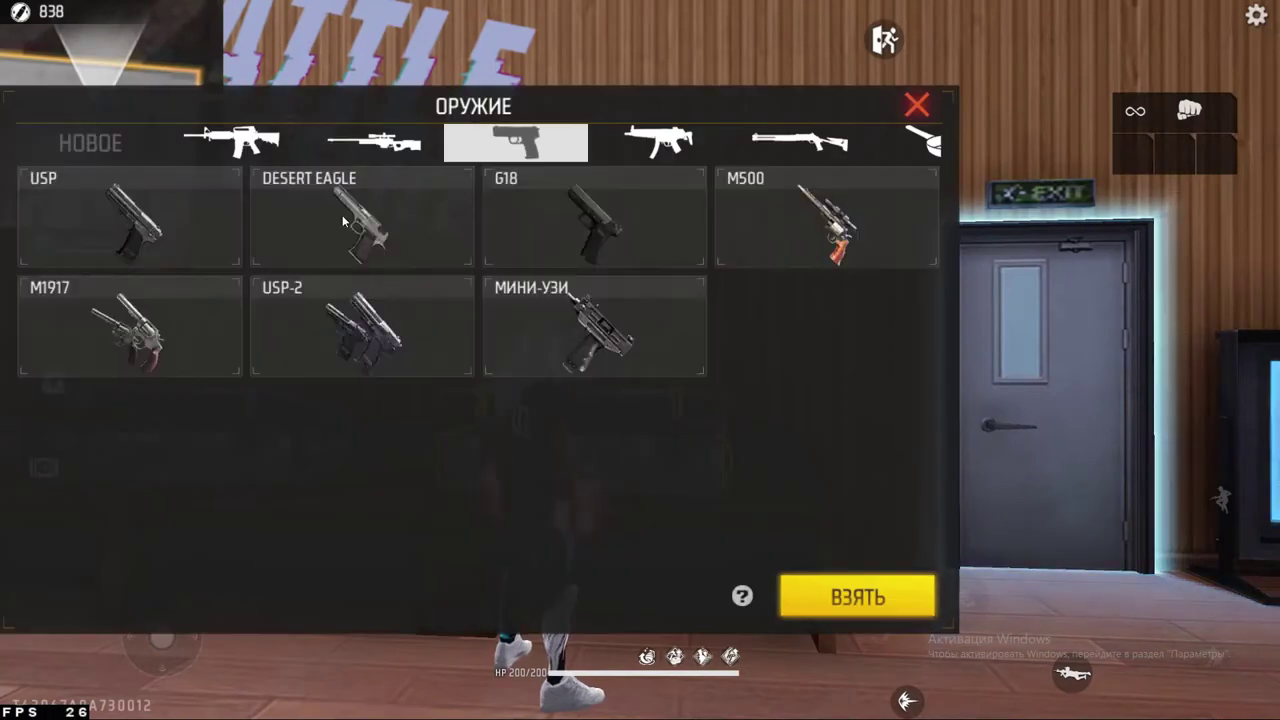
pyautogui.doubleClick(342, 215)
# - Take the UMP submachine gun and the M1887 shotgun from the crate, then close the weapon selection
pyautogui.click(703, 153)
pyautogui.doubleClick(196, 204)
pyautogui.click(800, 145)
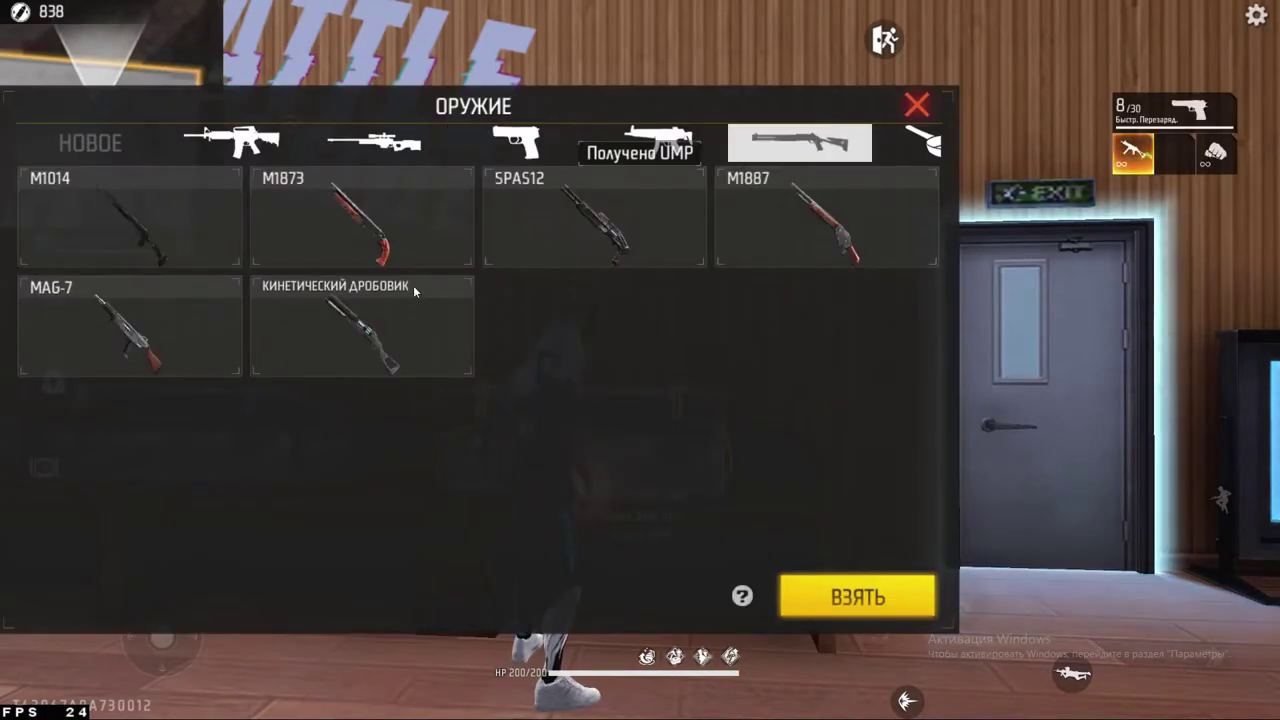
pyautogui.doubleClick(851, 220)
pyautogui.click(916, 105)
# - Move toward the firing area, shoot the target dummy with the Desert Eagle and reload
pyautogui.press('w')
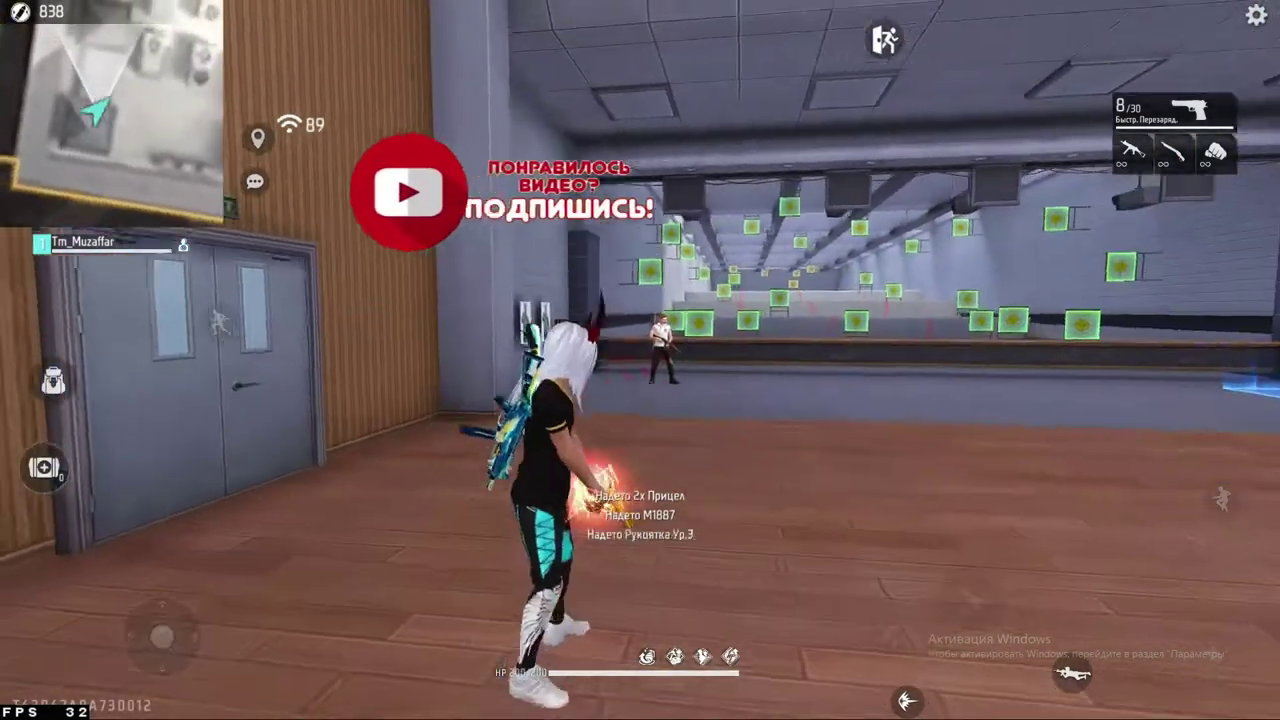
pyautogui.click(640, 360)
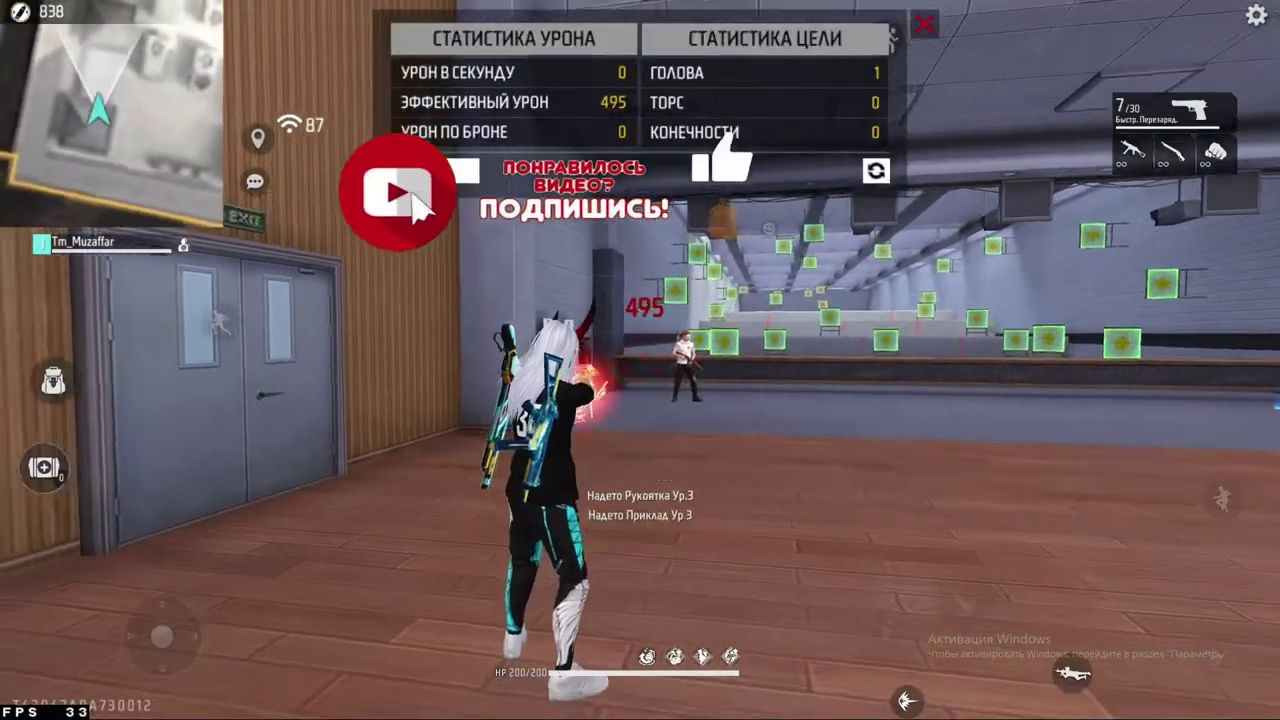
pyautogui.click(640, 360)
pyautogui.press('w')
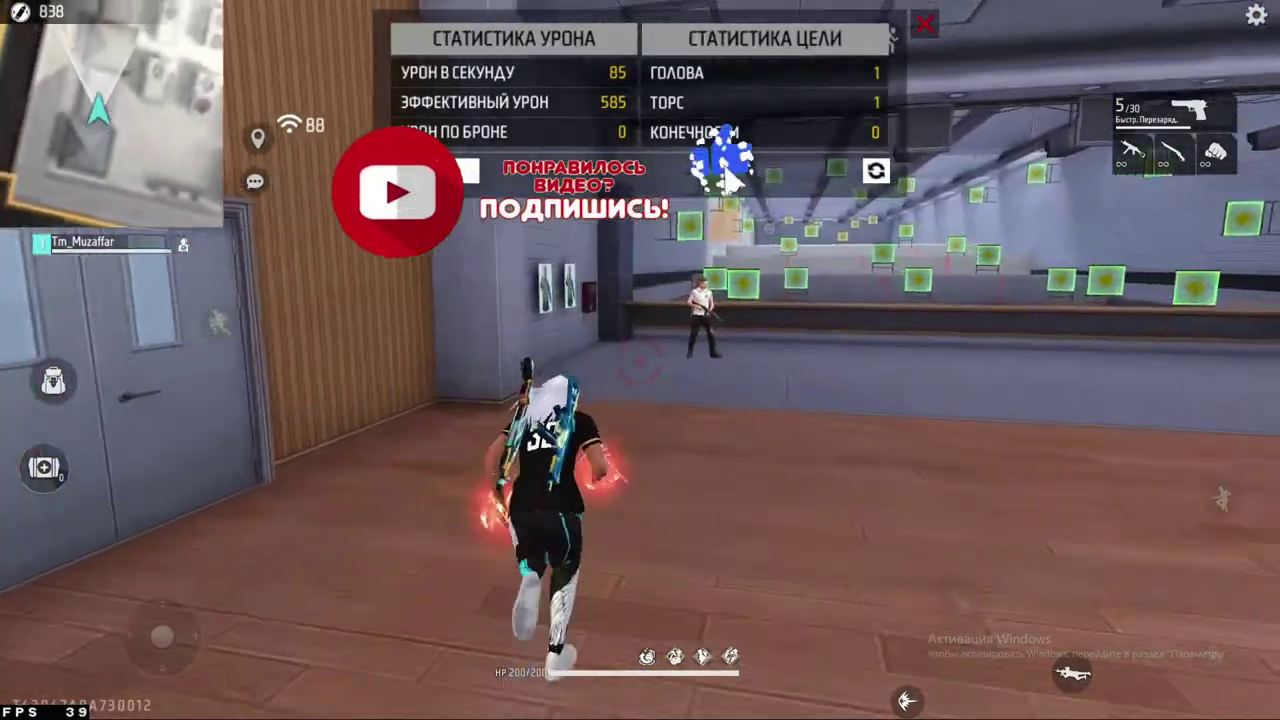
pyautogui.press('r')
# - Fire the M1887 at the dummy, then swap to the Desert Eagle while stepping back
pyautogui.press('2')
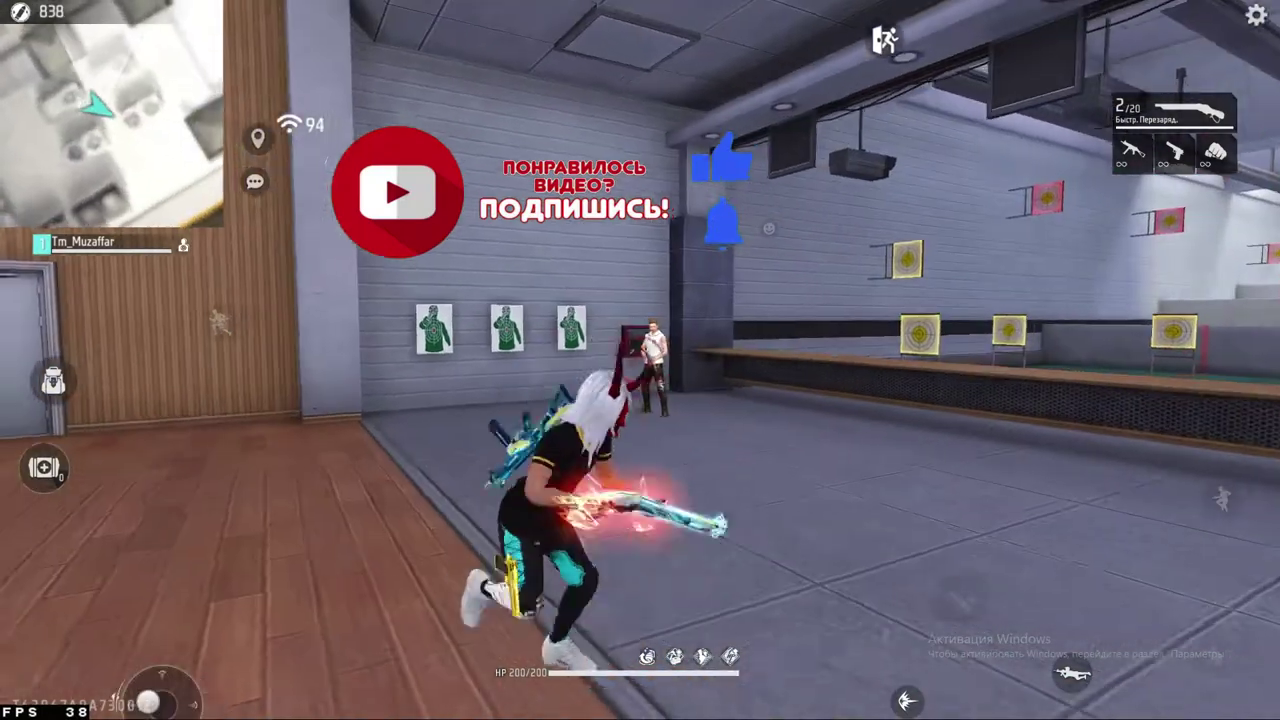
pyautogui.click(640, 360)
pyautogui.press('3')
pyautogui.press('s')
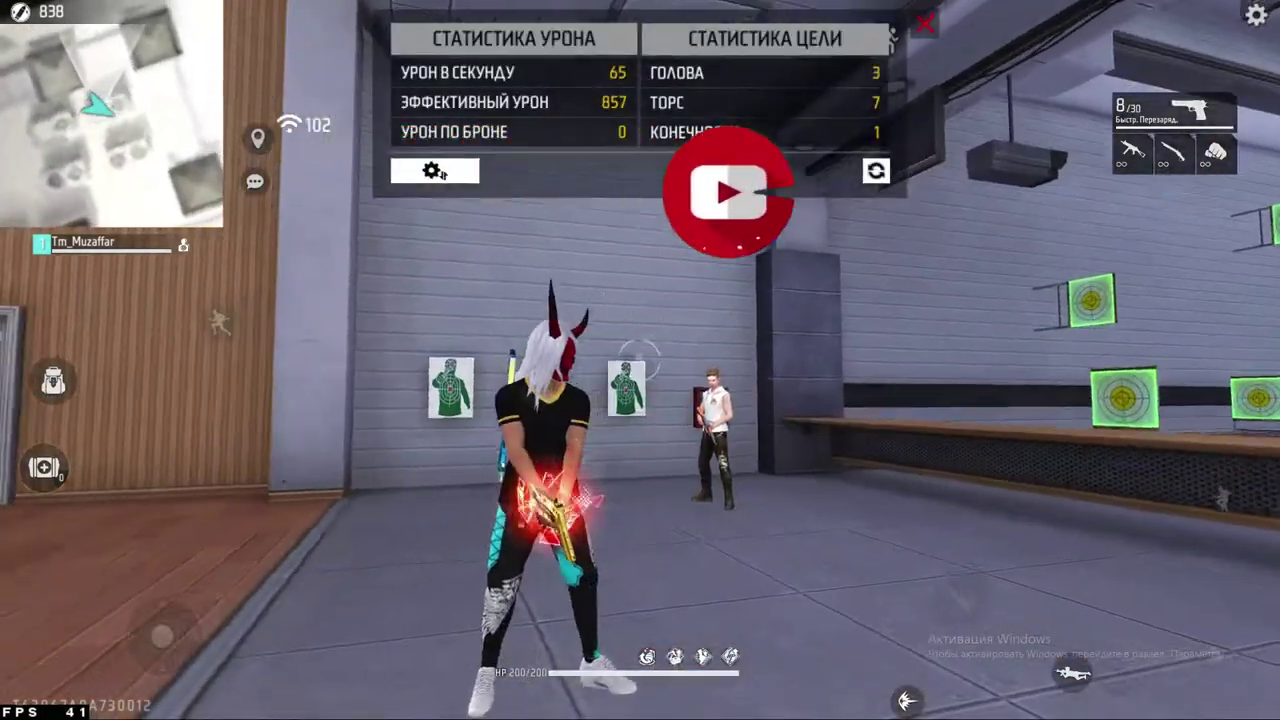
# - Alternate M1887 and Desert Eagle shots at the dummy while moving backward, then reload
pyautogui.press('2')
pyautogui.click(640, 360)
pyautogui.press('s')
pyautogui.click(640, 360)
pyautogui.press('3')
pyautogui.press('s')
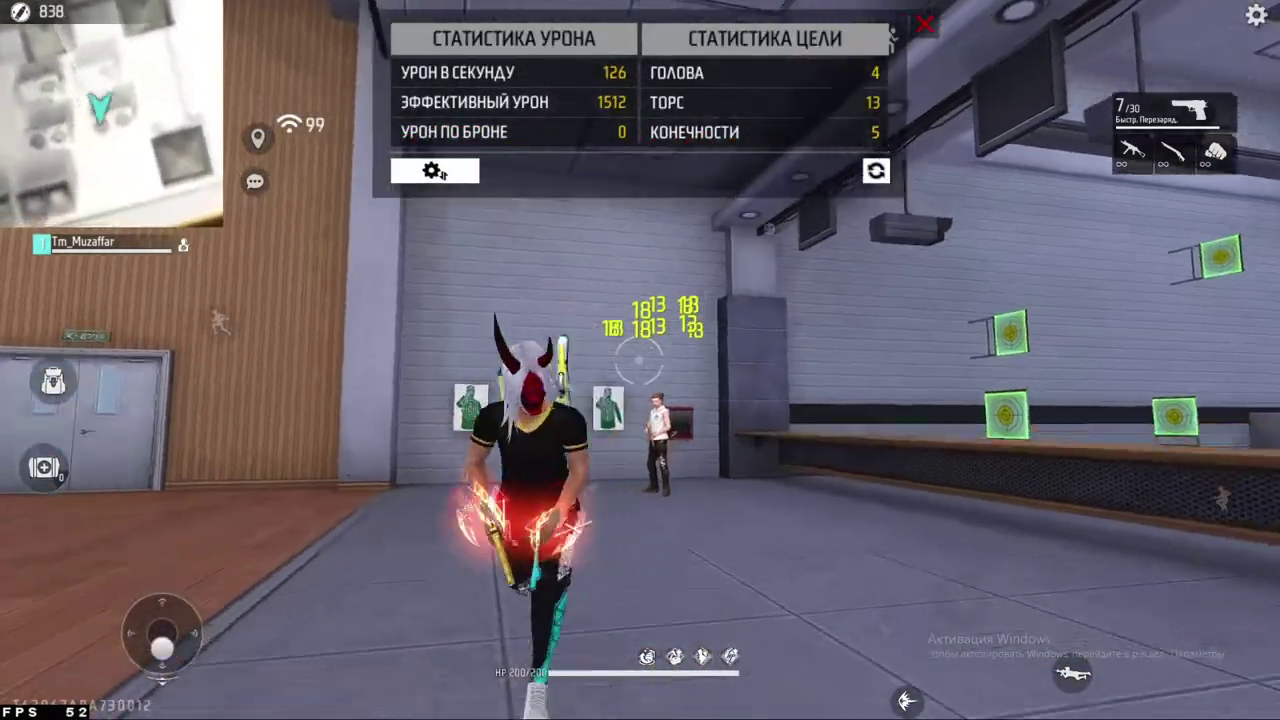
pyautogui.click(640, 360)
pyautogui.press('r')
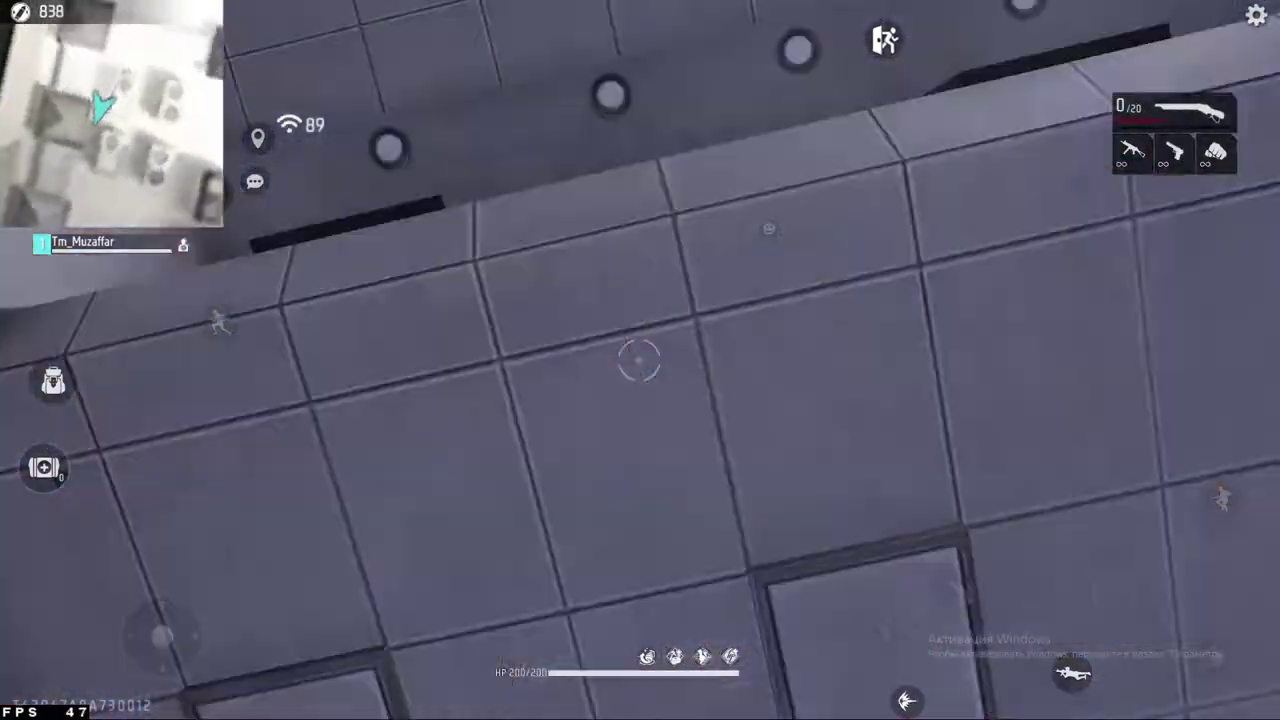
# - Swap from the emptied M1887 to the Desert Eagle, reposition around the dummy and shoot it
pyautogui.press('3')
pyautogui.press('a')
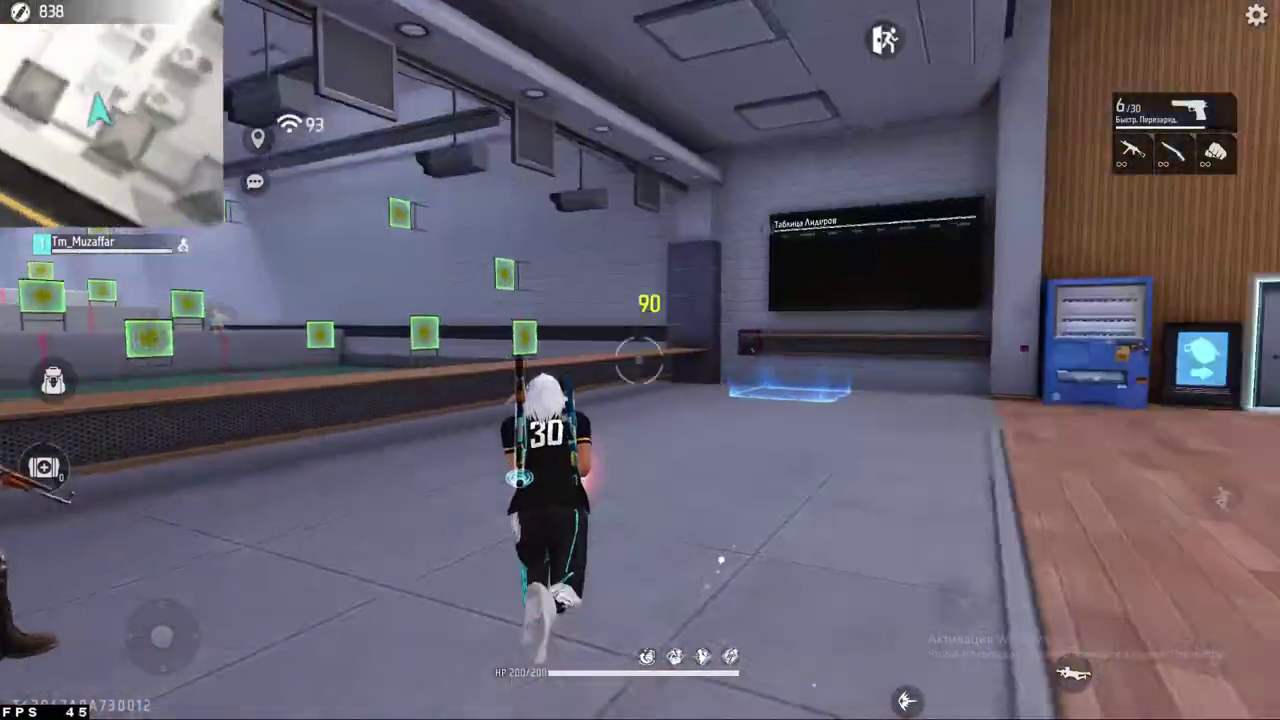
pyautogui.press('s')
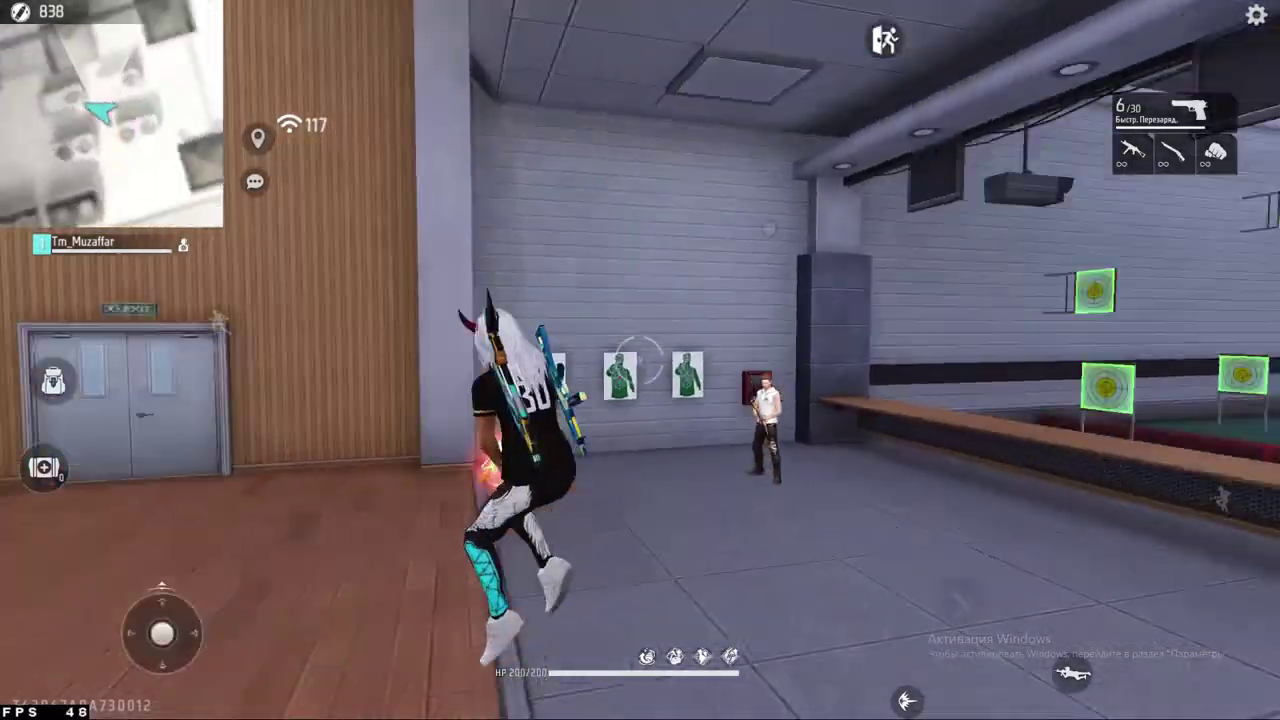
pyautogui.press('s')
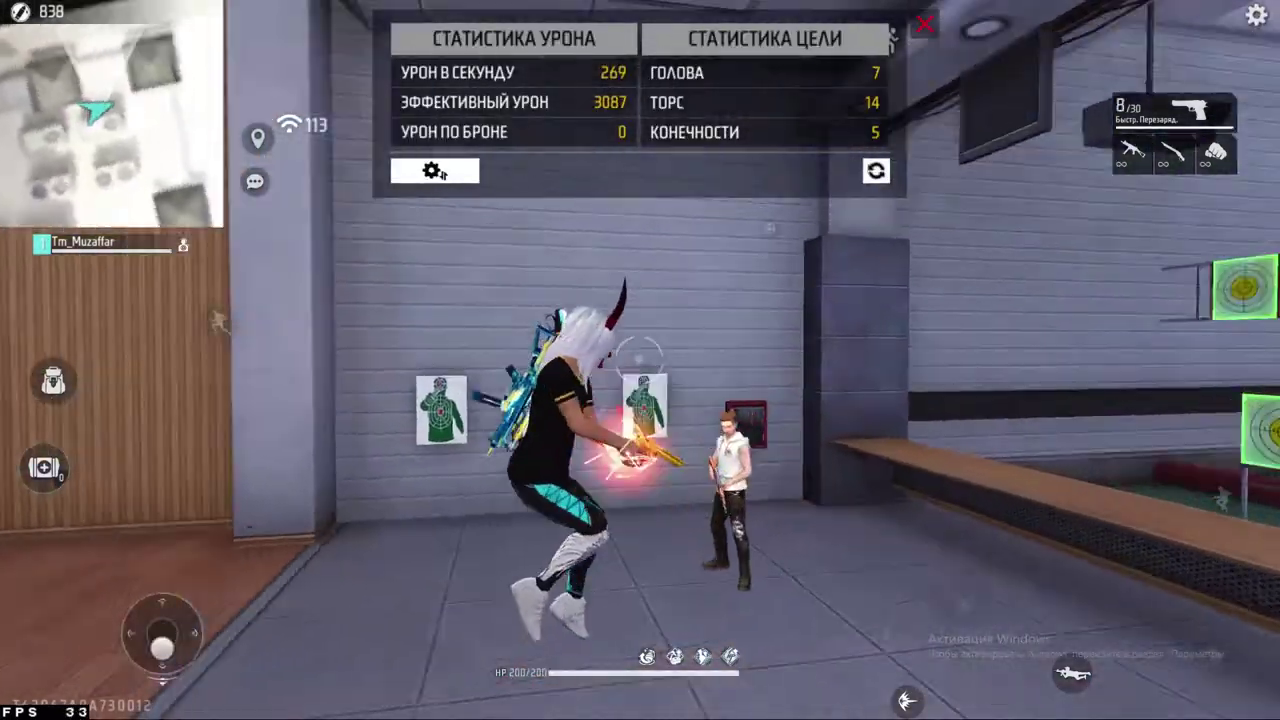
pyautogui.click(640, 360)
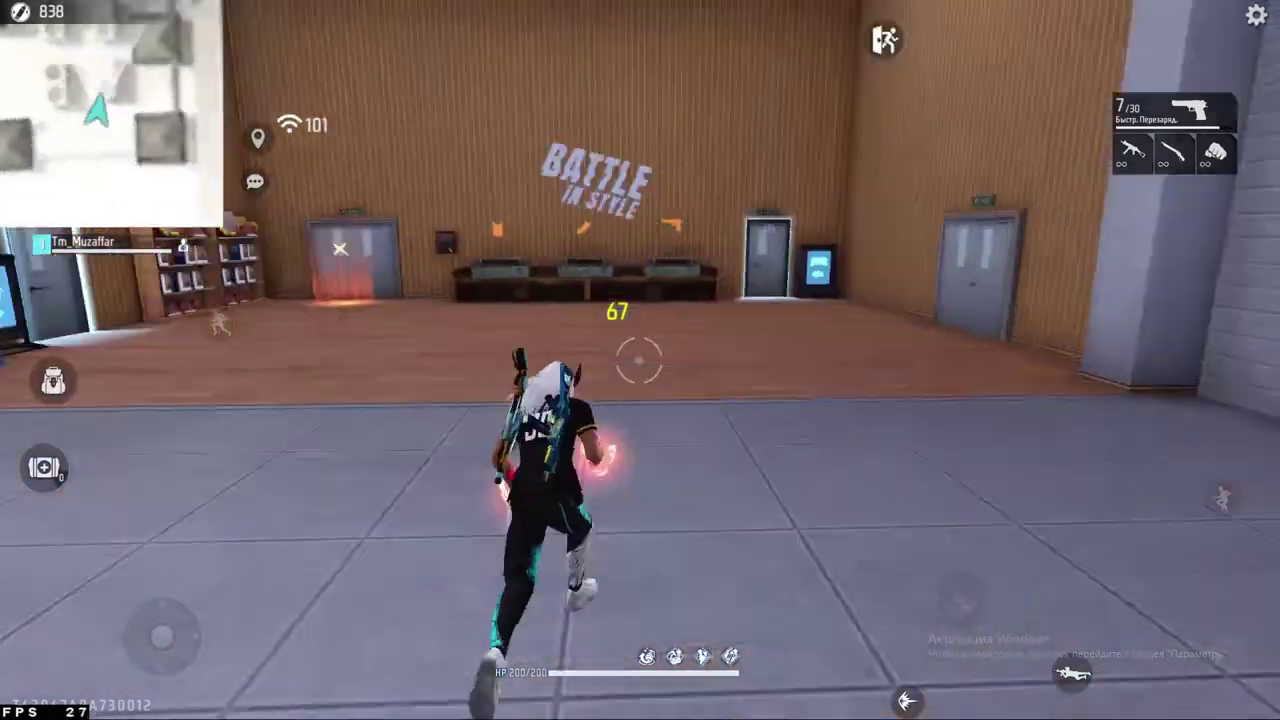
# - Practise jump shots on the dummy with the Desert Eagle, moving backward between shots
pyautogui.press('space')
pyautogui.press('s')
pyautogui.click(640, 360)
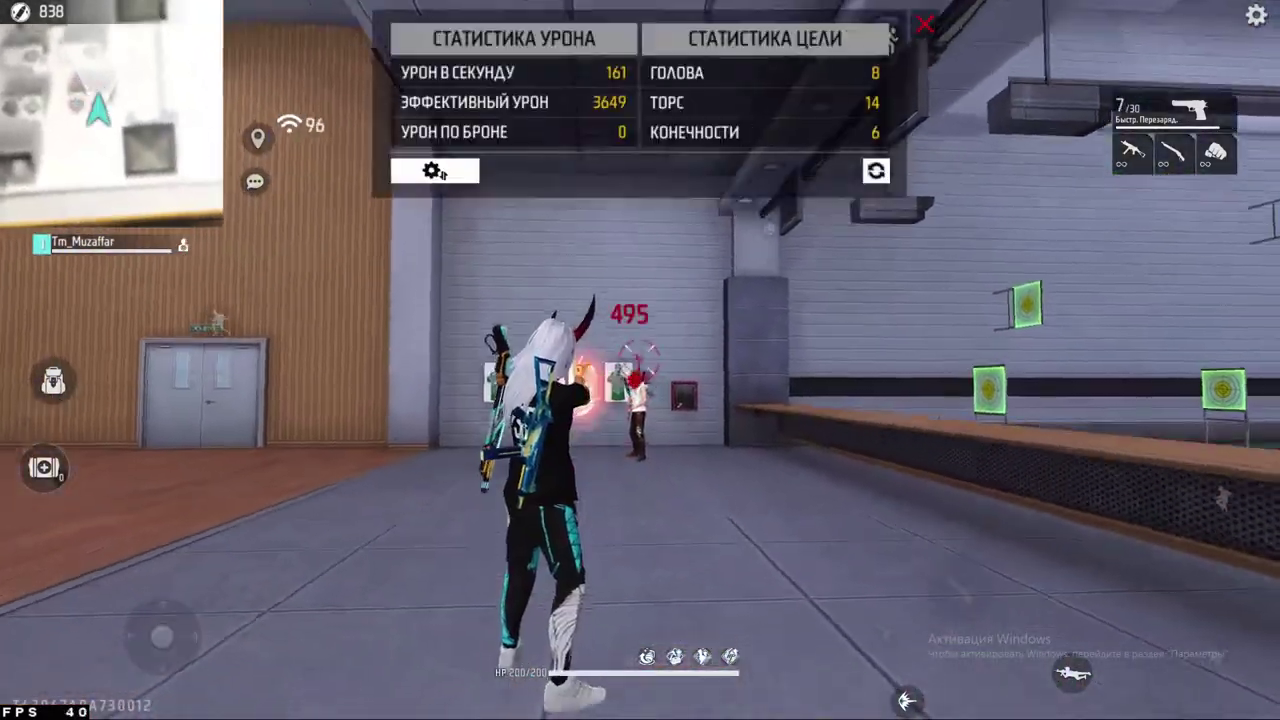
pyautogui.press('space')
pyautogui.click(640, 360)
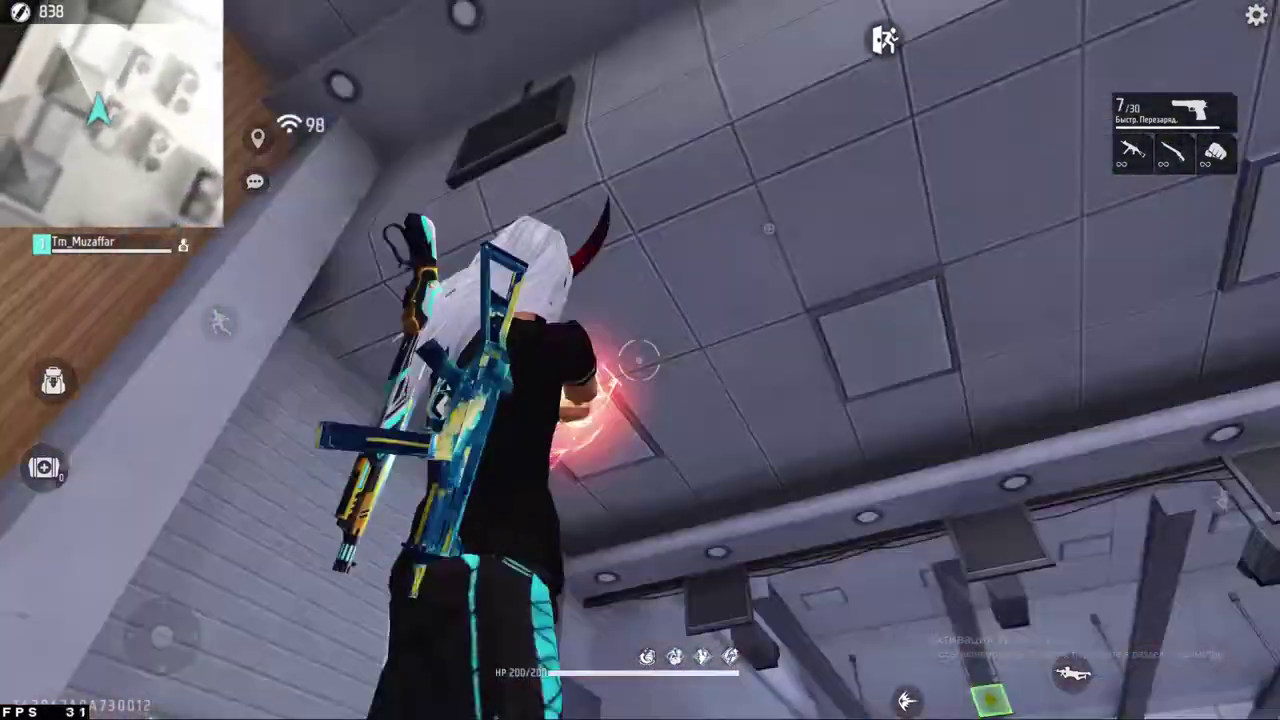
# - Back away from the dummy and fire the Desert Eagle at it near the wall targets
pyautogui.press('s')
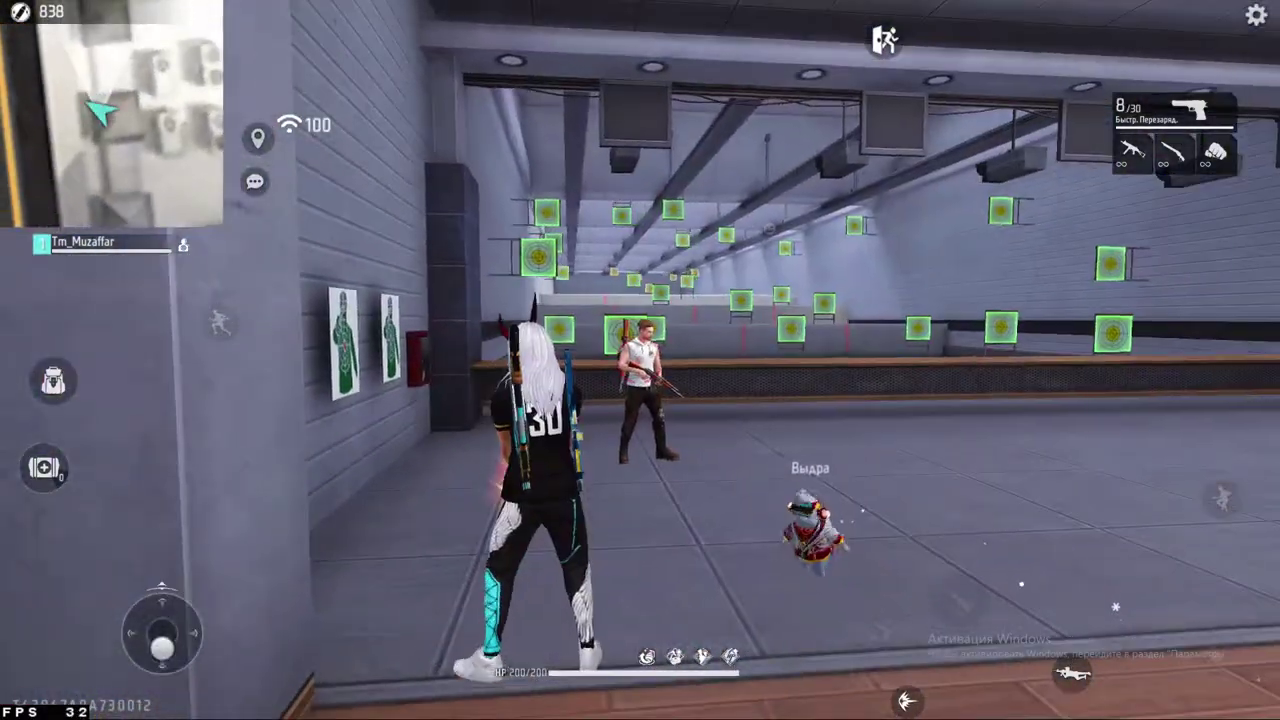
pyautogui.click(640, 360)
pyautogui.hotkey('s', 'd')
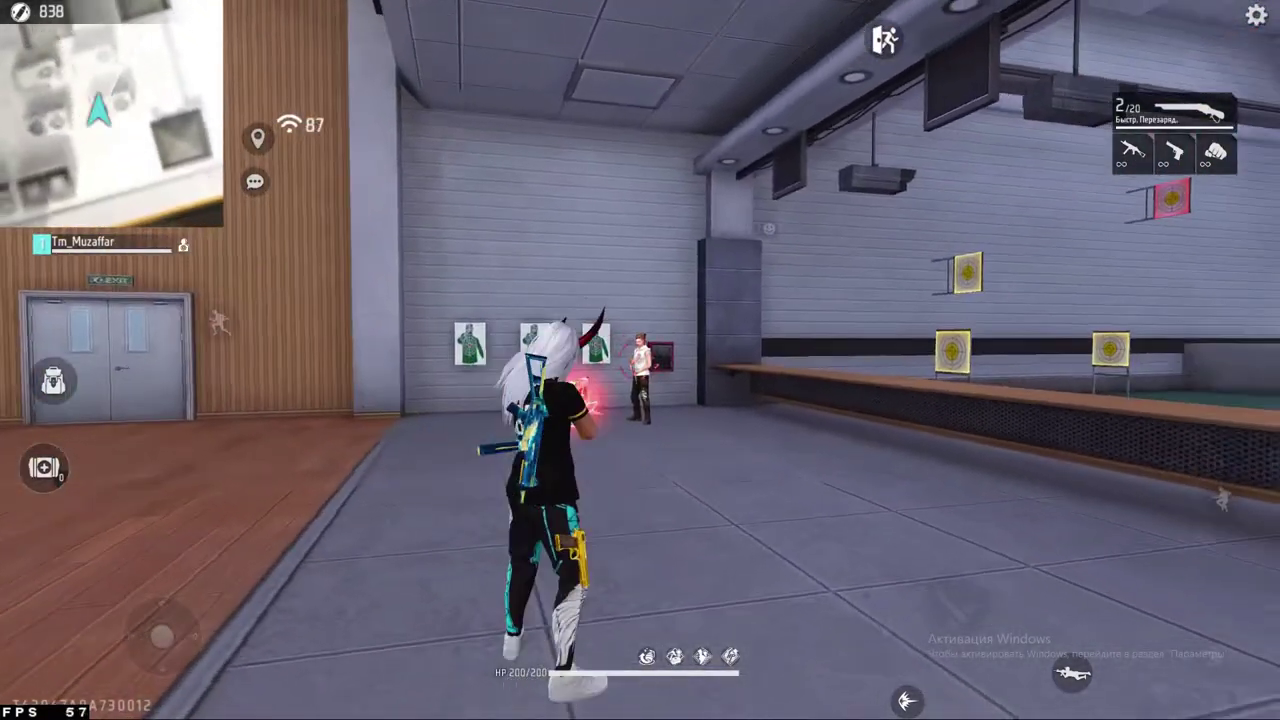
# - Hit the dummy with the M1887 and quickly swap to the Desert Eagle while strafing and retreating
pyautogui.click(640, 360)
pyautogui.press('3')
pyautogui.click(638, 360)
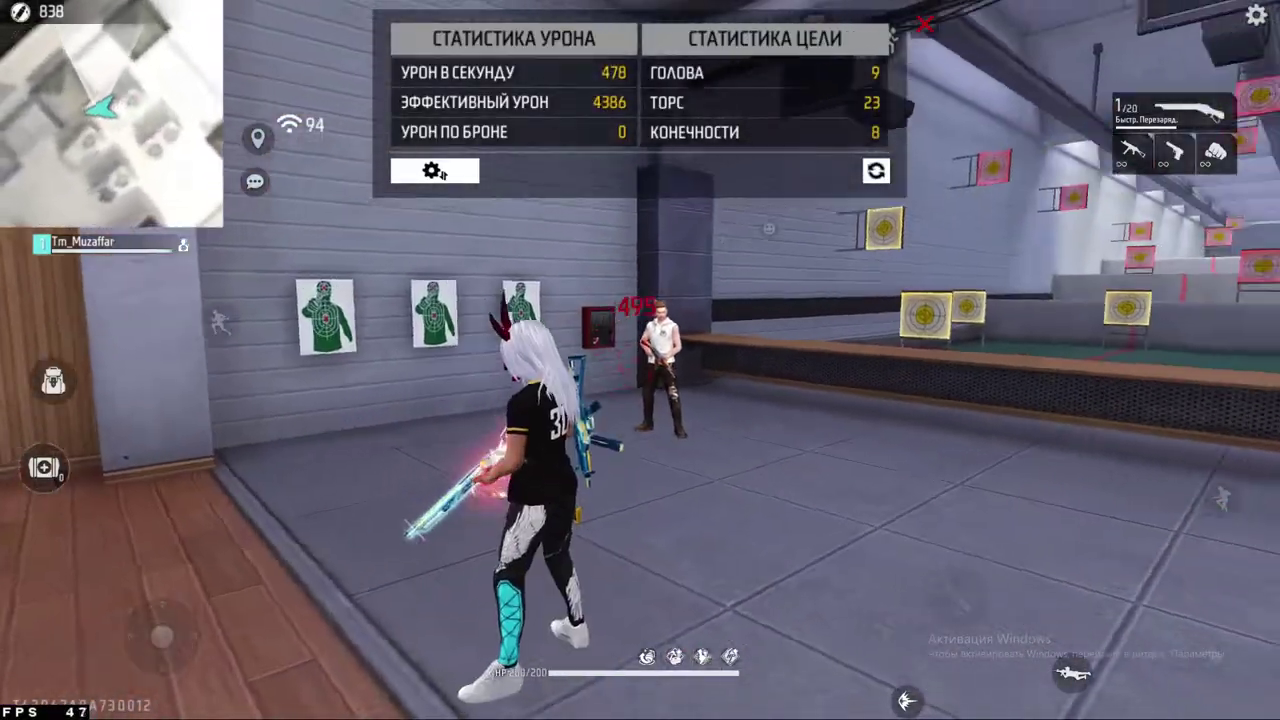
pyautogui.click(640, 360)
pyautogui.press('3')
pyautogui.press('a')
pyautogui.press('s')
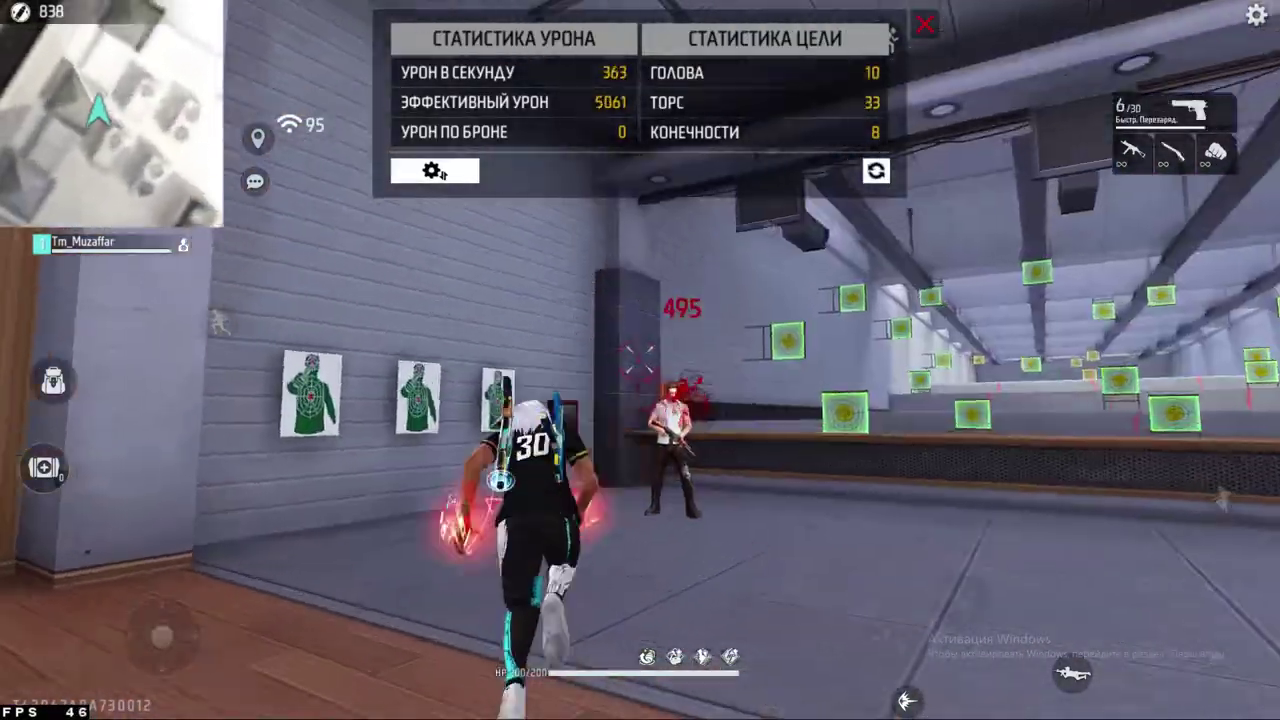
# - Fire a series of Desert Eagle shots at the dummy, stepping backward between them
pyautogui.press('s')
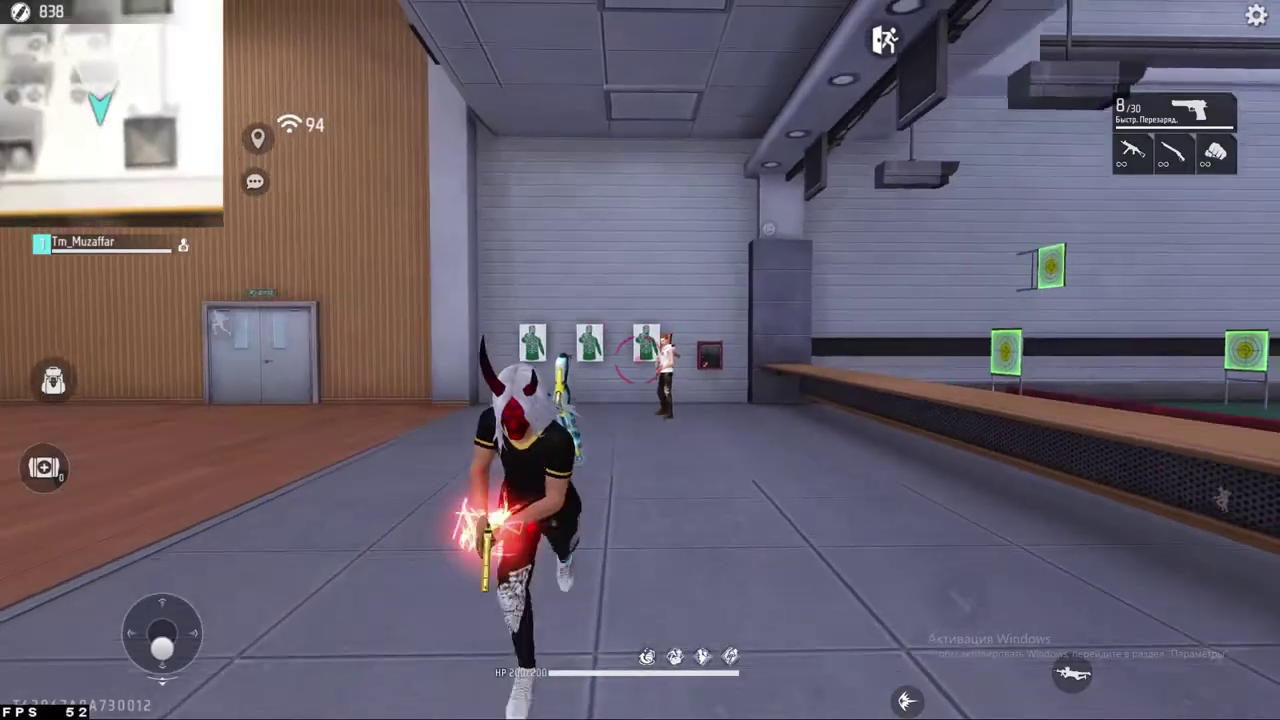
pyautogui.click(640, 360)
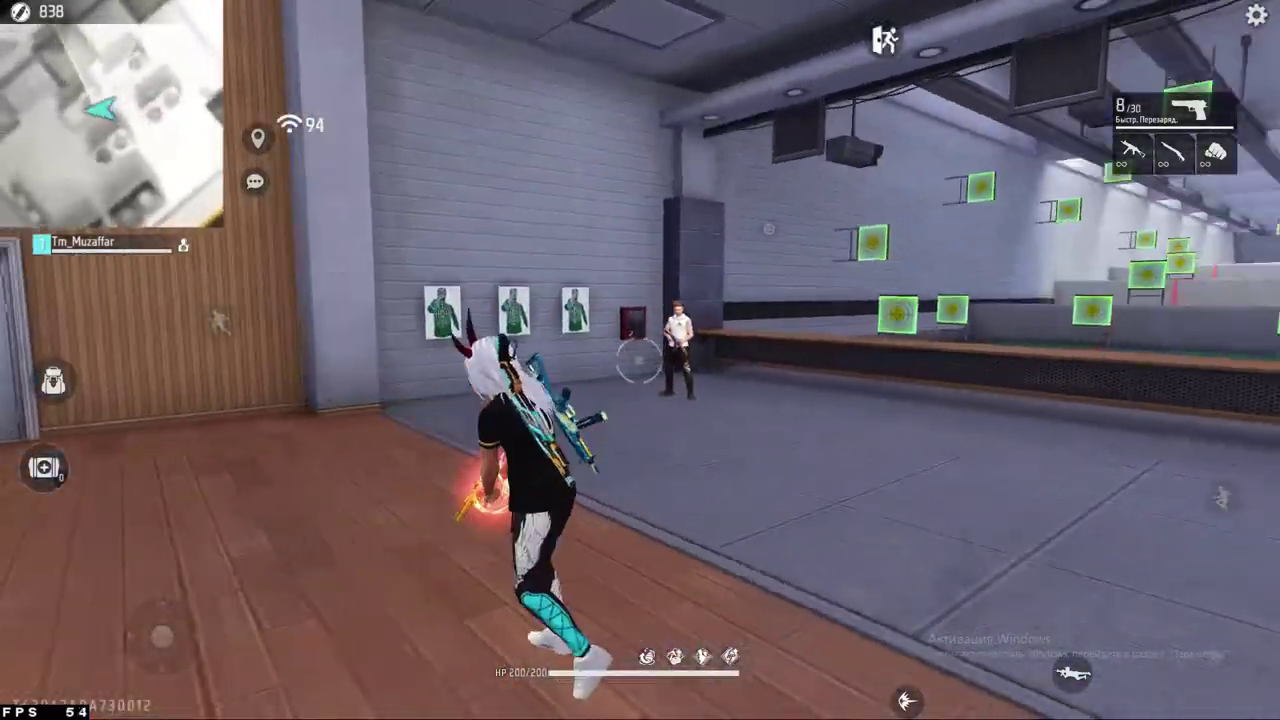
pyautogui.click(640, 360)
pyautogui.press('s')
pyautogui.click(640, 360)
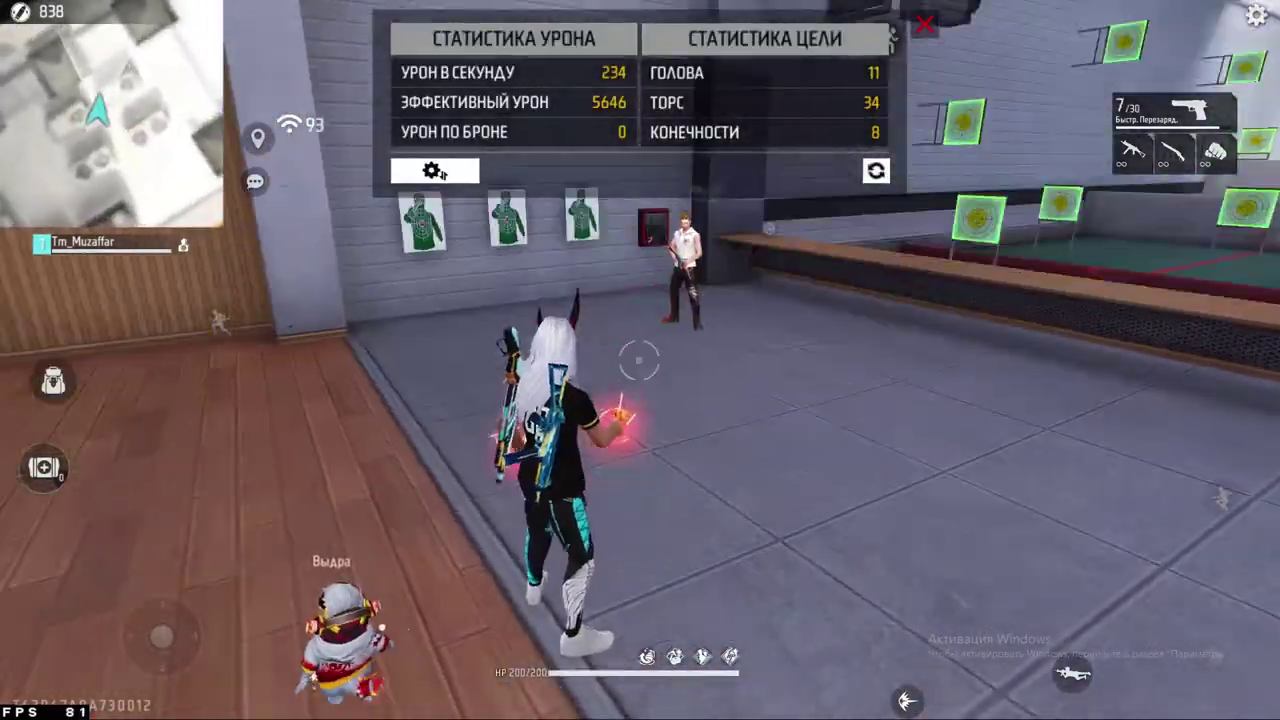
# - Strafe to both sides while swapping between bare fists and the Desert Eagle
pyautogui.press('d')
pyautogui.press('4')
pyautogui.press('3')
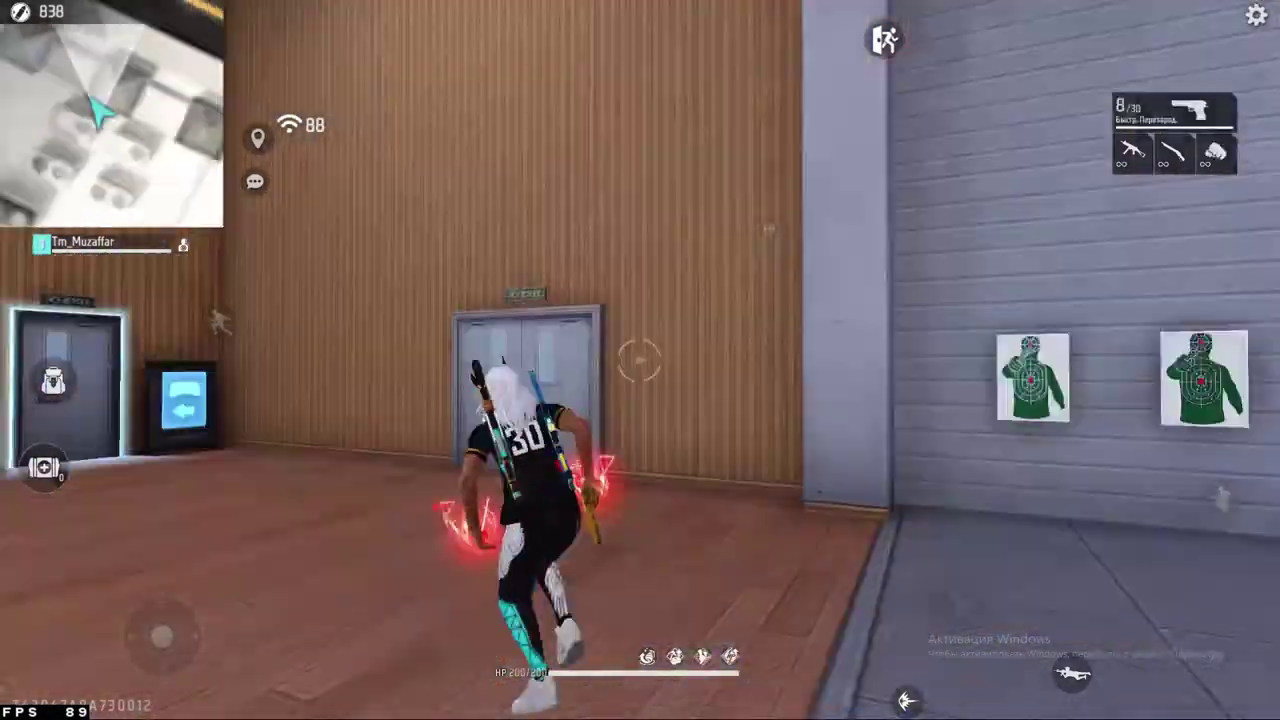
pyautogui.press('a')
pyautogui.press('4')
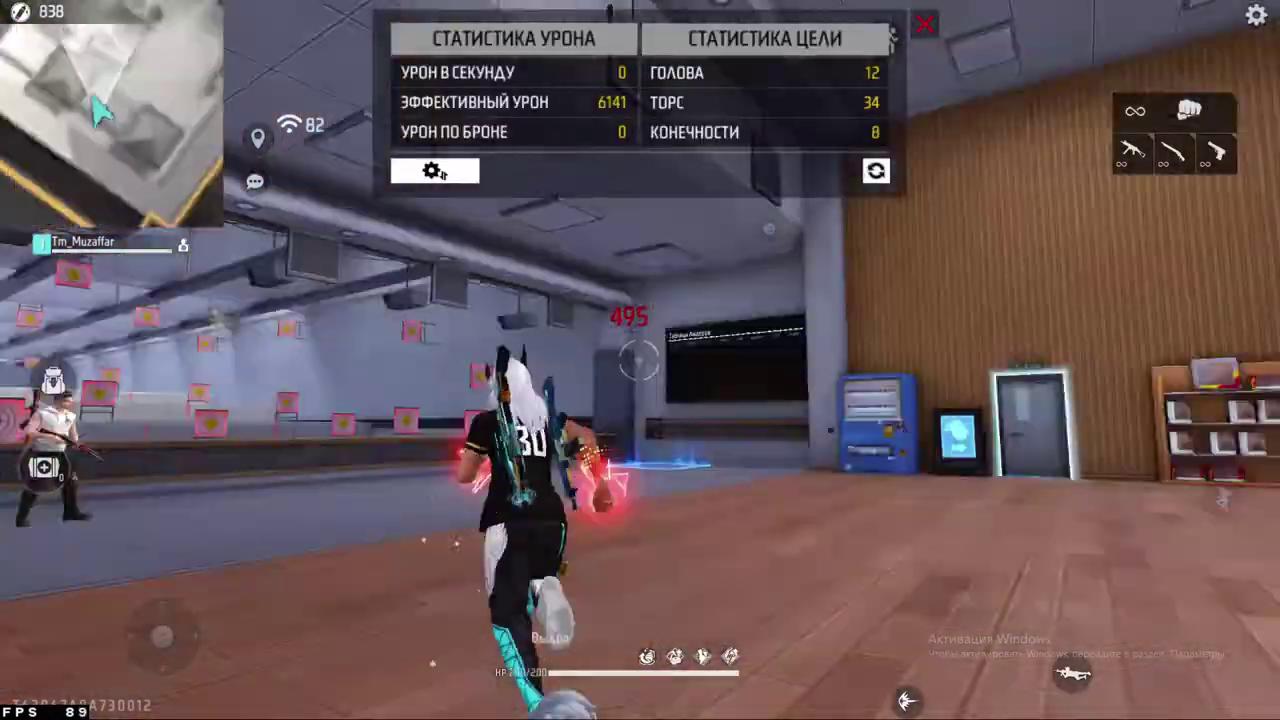
# - Draw the Desert Eagle, shoot the dummy while retreating, then quick-swap to fists and back while strafing
pyautogui.press('3')
pyautogui.press('s')
pyautogui.click(640, 360)
pyautogui.press('4')
pyautogui.press('3')
pyautogui.press('a')
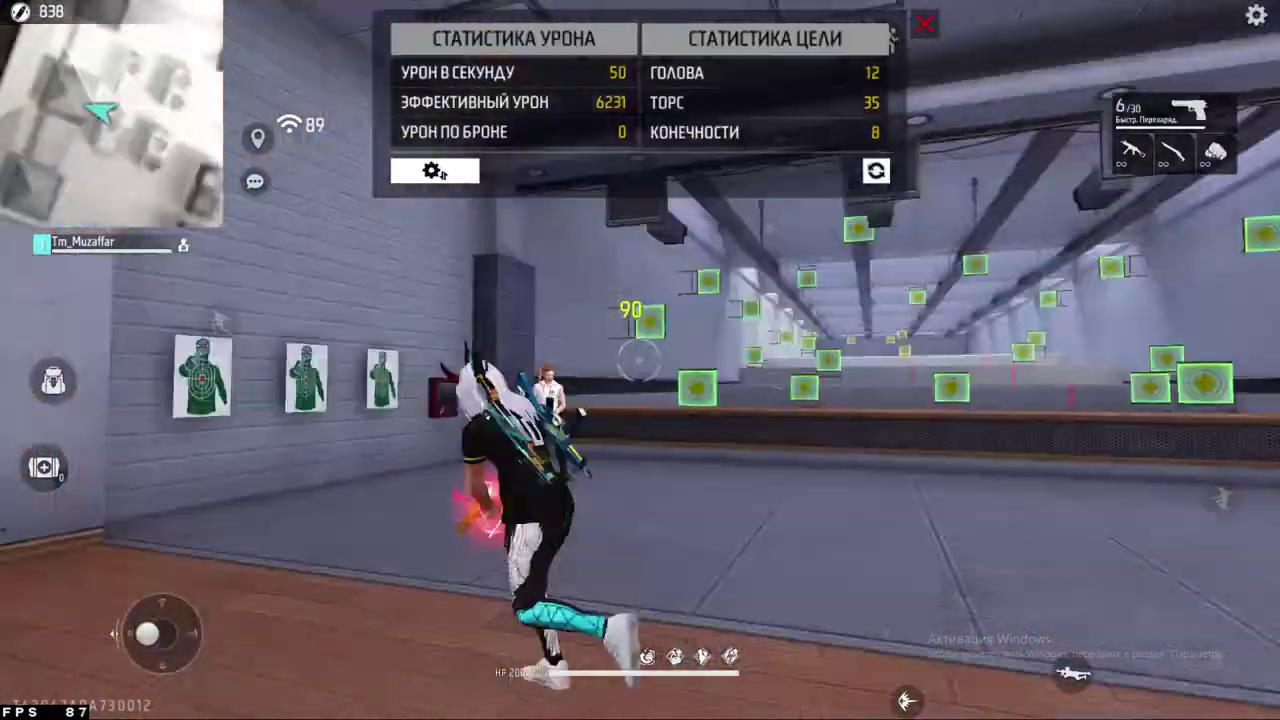
# - Step back, fire at the dummy, then swap to fists and back to the Desert Eagle while strafing the other way
pyautogui.press('s')
pyautogui.click(640, 360)
pyautogui.press('4')
pyautogui.press('d')
pyautogui.press('3')
pyautogui.press('s')
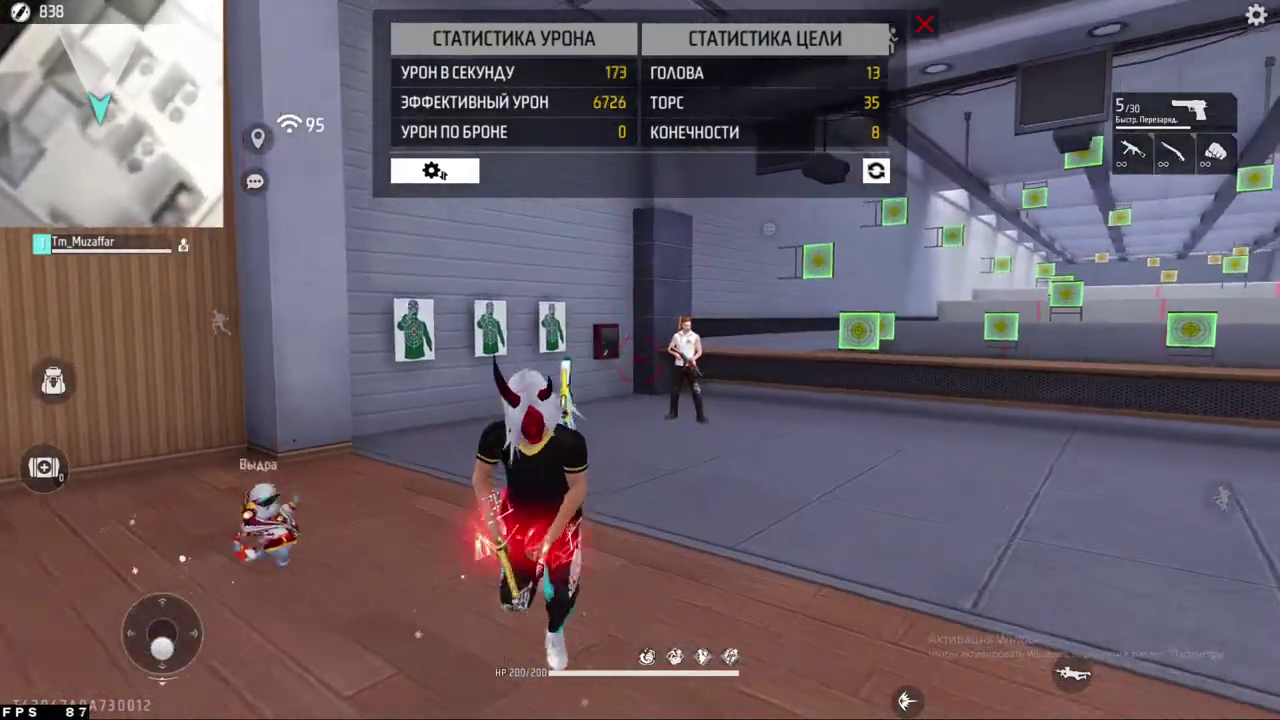
# - Strafe and step back with the Desert Eagle, aim at the dummy's head and fire, then swap to fists
pyautogui.press('d')
pyautogui.press('3')
pyautogui.press('s')
pyautogui.click(640, 360)
pyautogui.press('4')
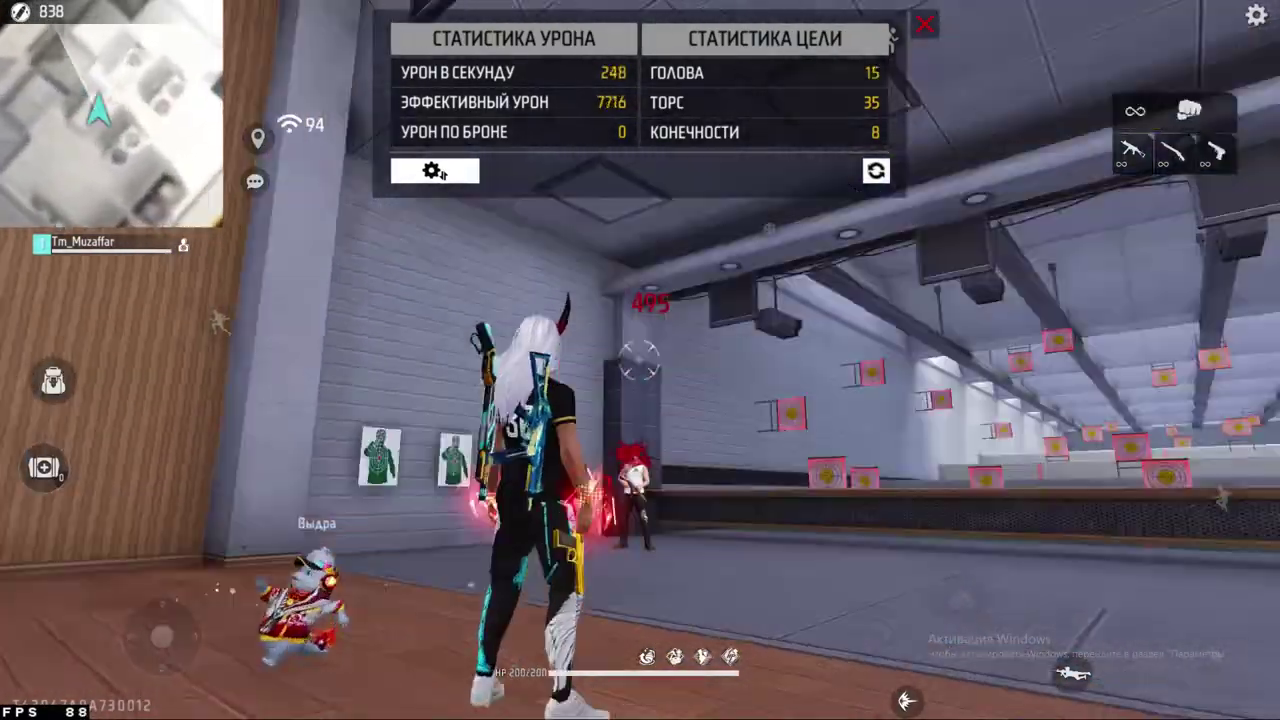
# - Move sideways and backward, swap from fists to the Desert Eagle and shoot the dummy again
pyautogui.press('a')
pyautogui.press('s')
pyautogui.press('3')
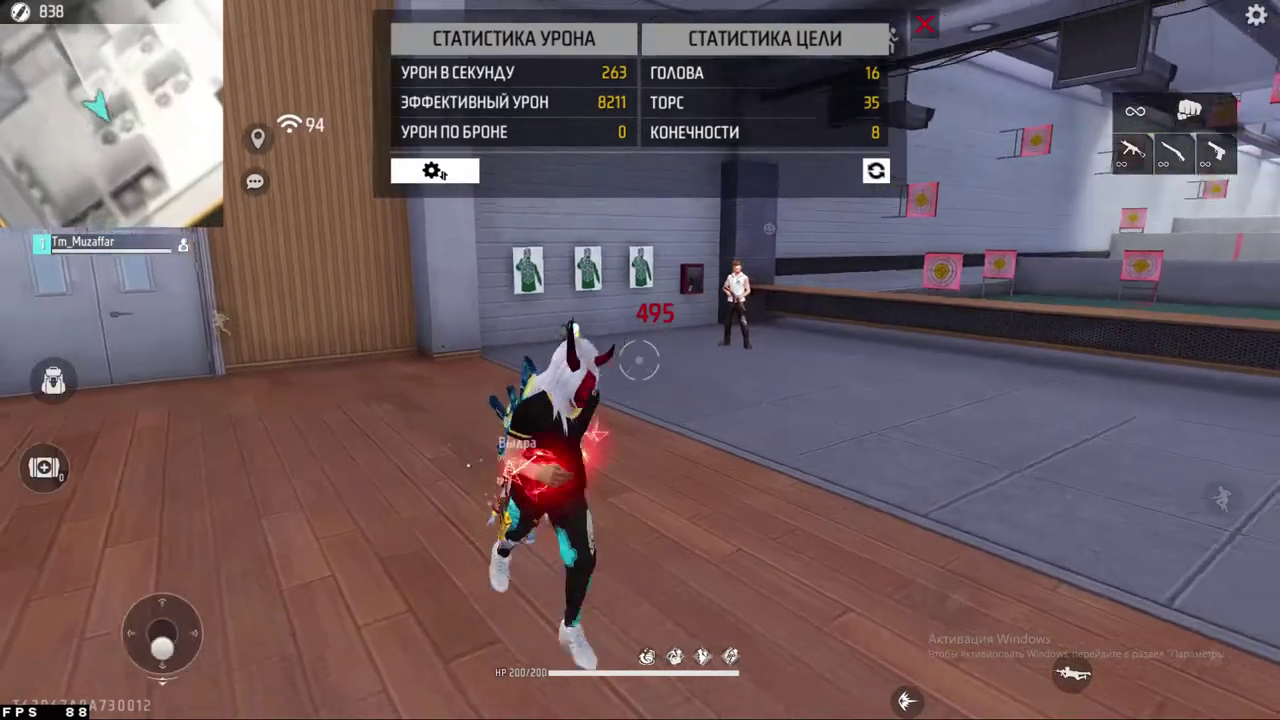
pyautogui.click(640, 360)
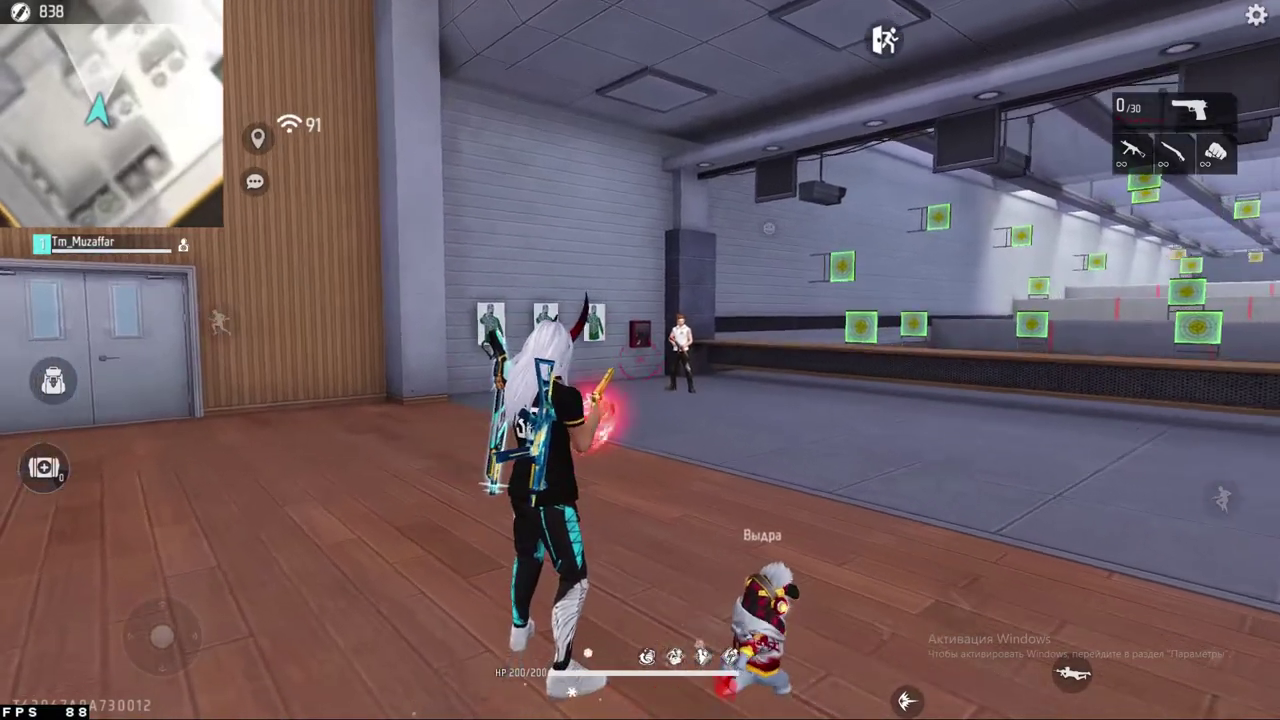
# - Shoot the dummy from the wooden floor and ready the Desert Eagle again
pyautogui.click(639, 360)
pyautogui.press('3')
pyautogui.press('3')
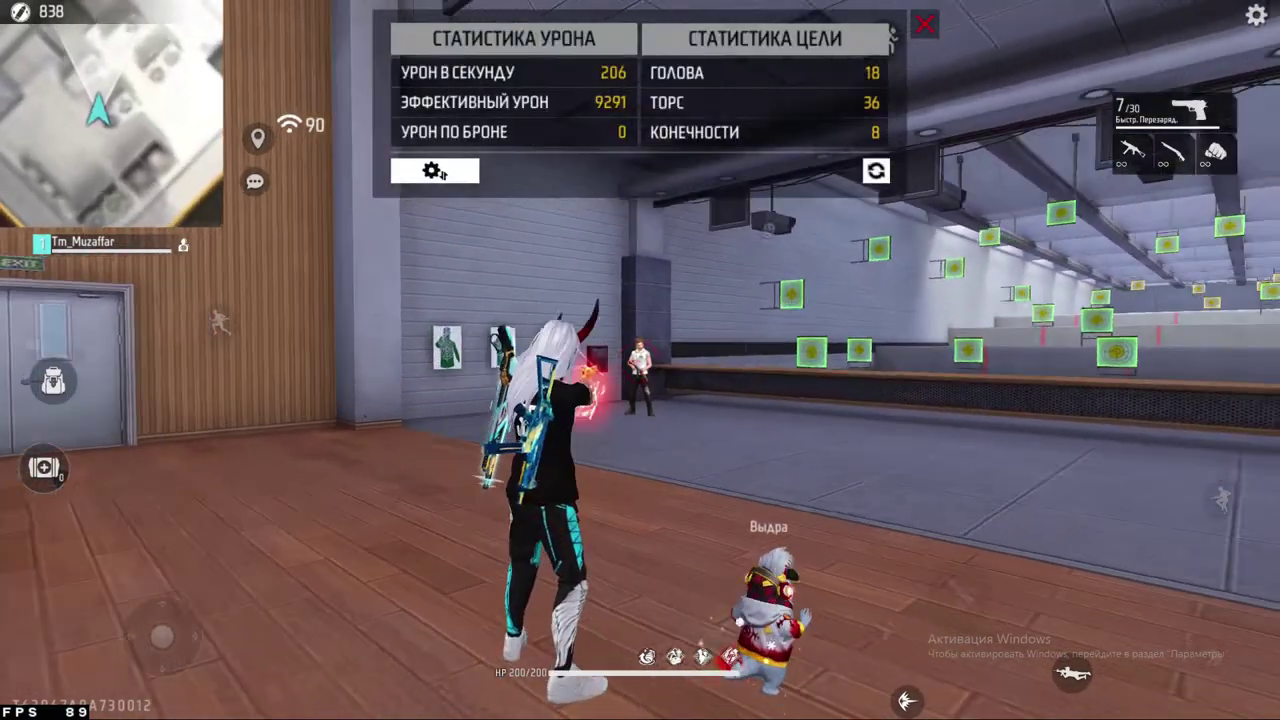
# - Fire the Desert Eagle at the dummy's head with quick weapon swaps, then run forward with fists onto the grey floor
pyautogui.click(639, 360)
pyautogui.press('3')
pyautogui.press('3')
pyautogui.click(640, 360)
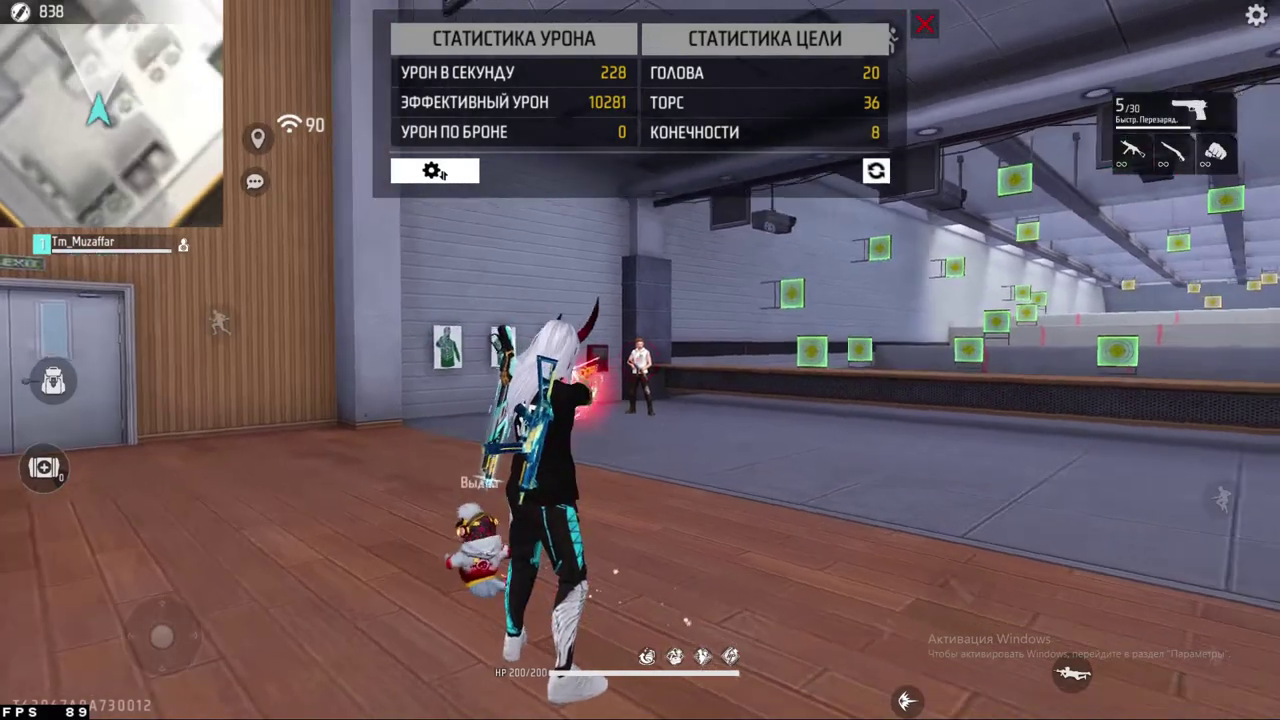
pyautogui.click(640, 360)
pyautogui.press('3')
pyautogui.press('w')
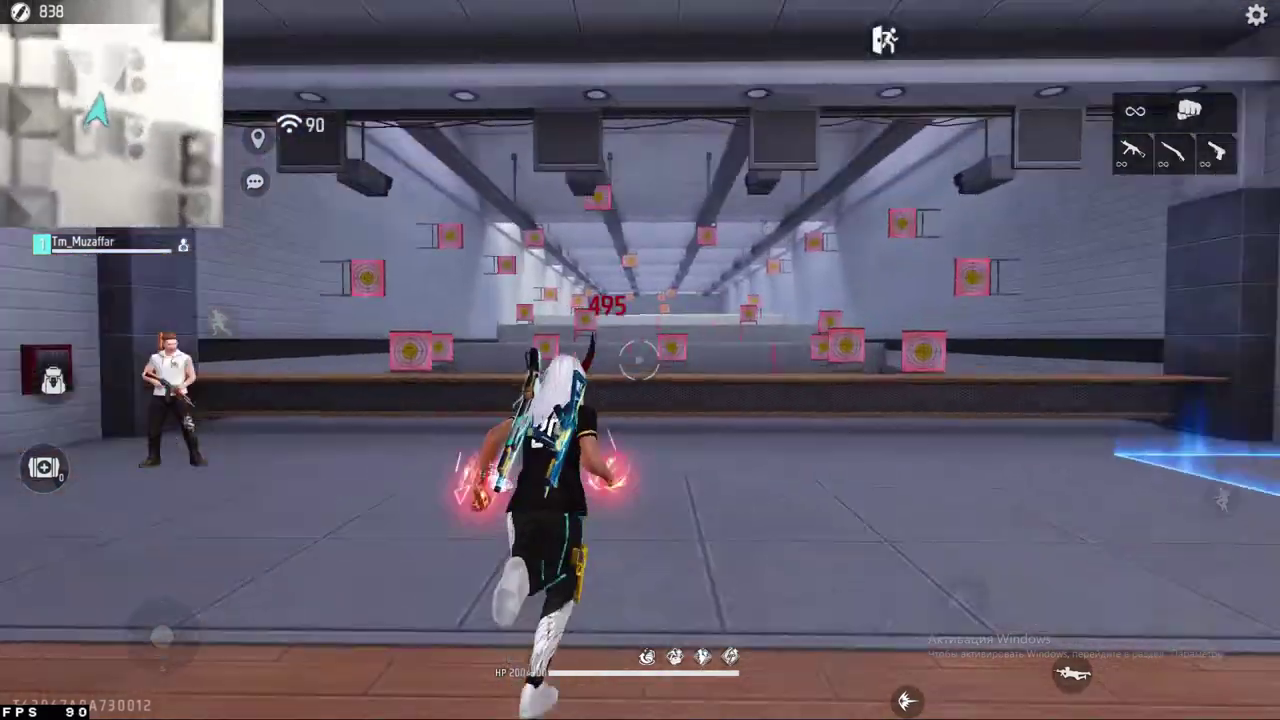
# - Switch to the M1887, reposition on the grey floor and shoot the dummy by the wall
pyautogui.press('2')
pyautogui.press('d')
pyautogui.press('s')
pyautogui.press('w')
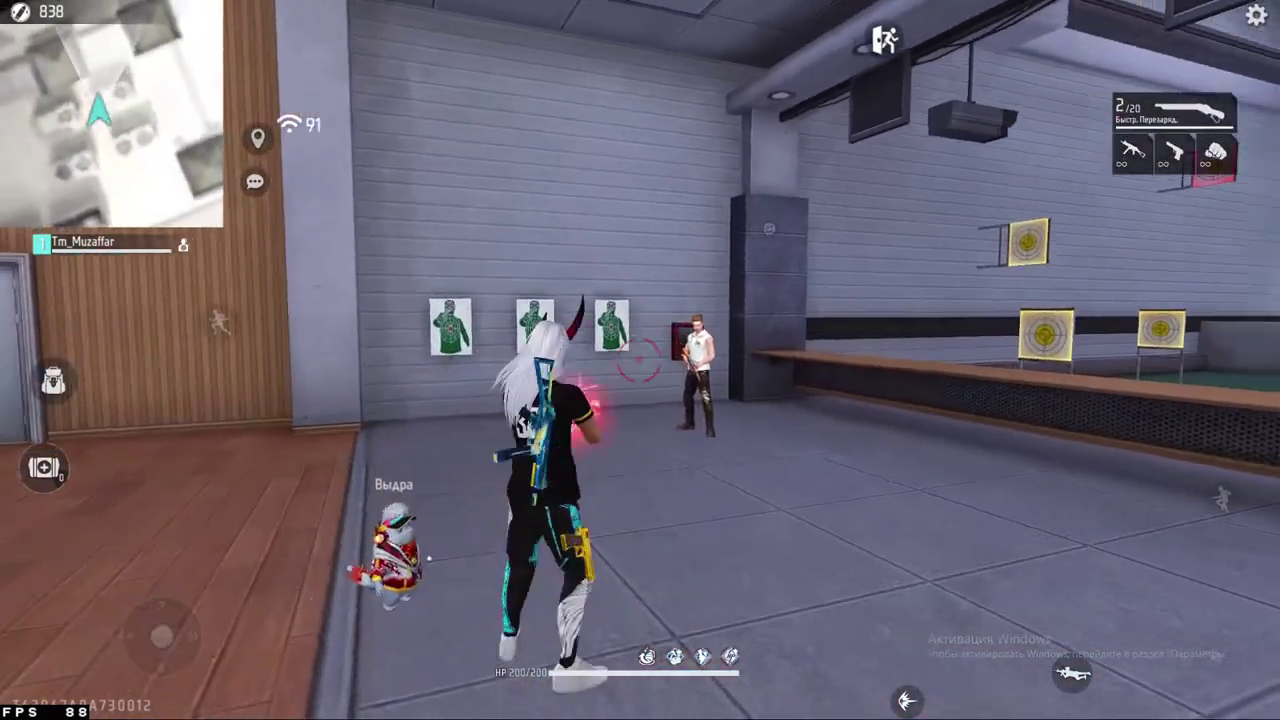
pyautogui.click(640, 360)
# - Swap to fists and back to the M1887, step back while firing at the dummy, and return to fists
pyautogui.press('3')
pyautogui.press('2')
pyautogui.press('s')
pyautogui.click(640, 360)
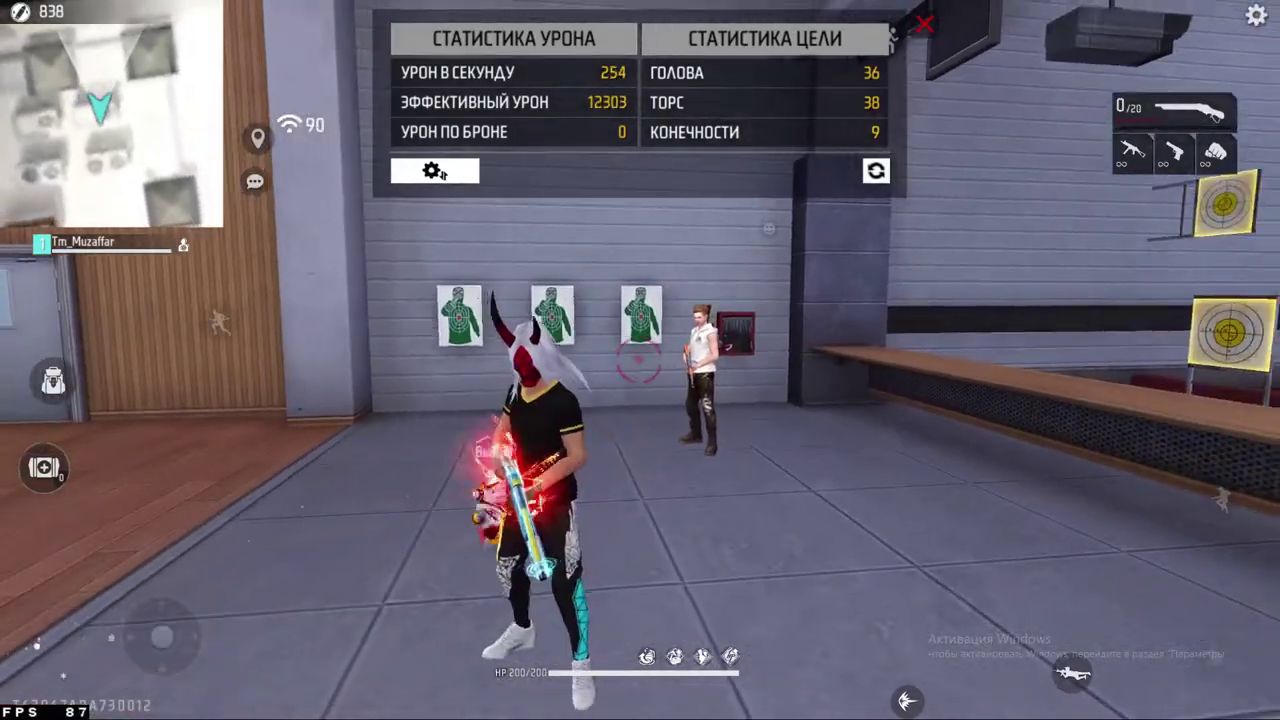
pyautogui.click(640, 360)
pyautogui.press('3')
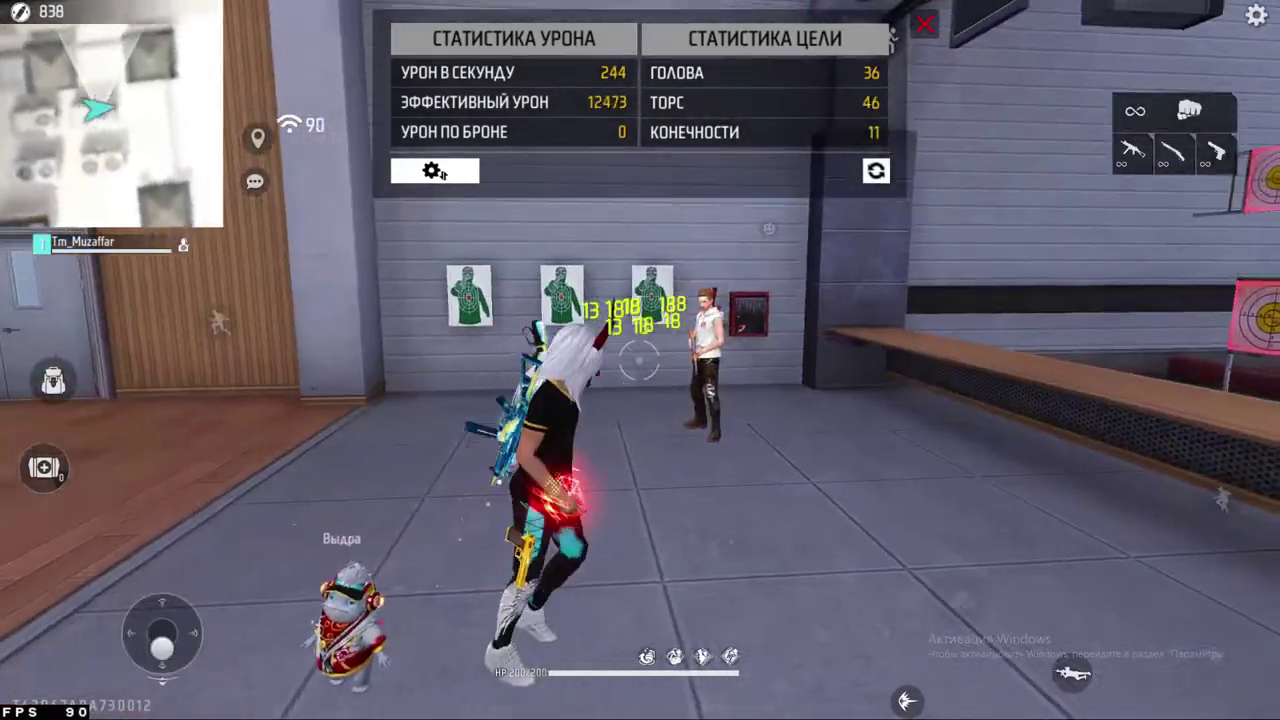
# - Ready the M1887 and fire while backing away, then play the emote with the glowing white ball
pyautogui.press('2')
pyautogui.press('s')
pyautogui.click(640, 360)
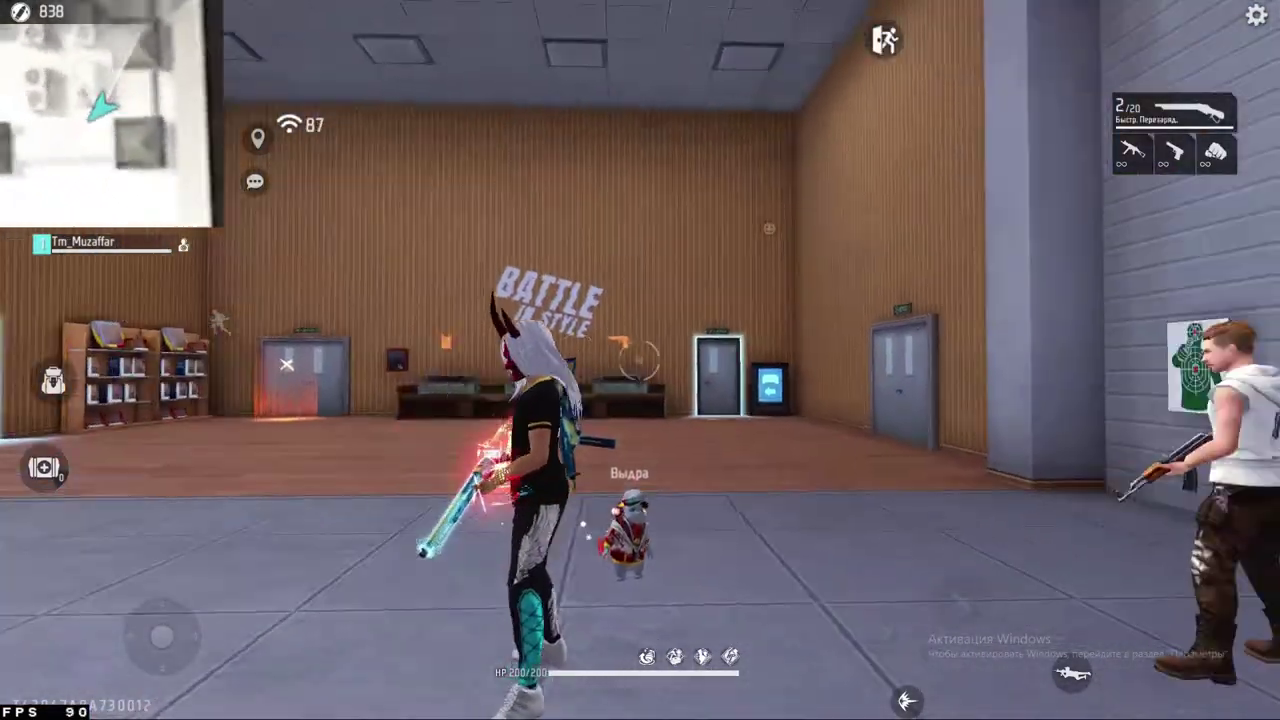
pyautogui.press('t')
pyautogui.click(503, 429)
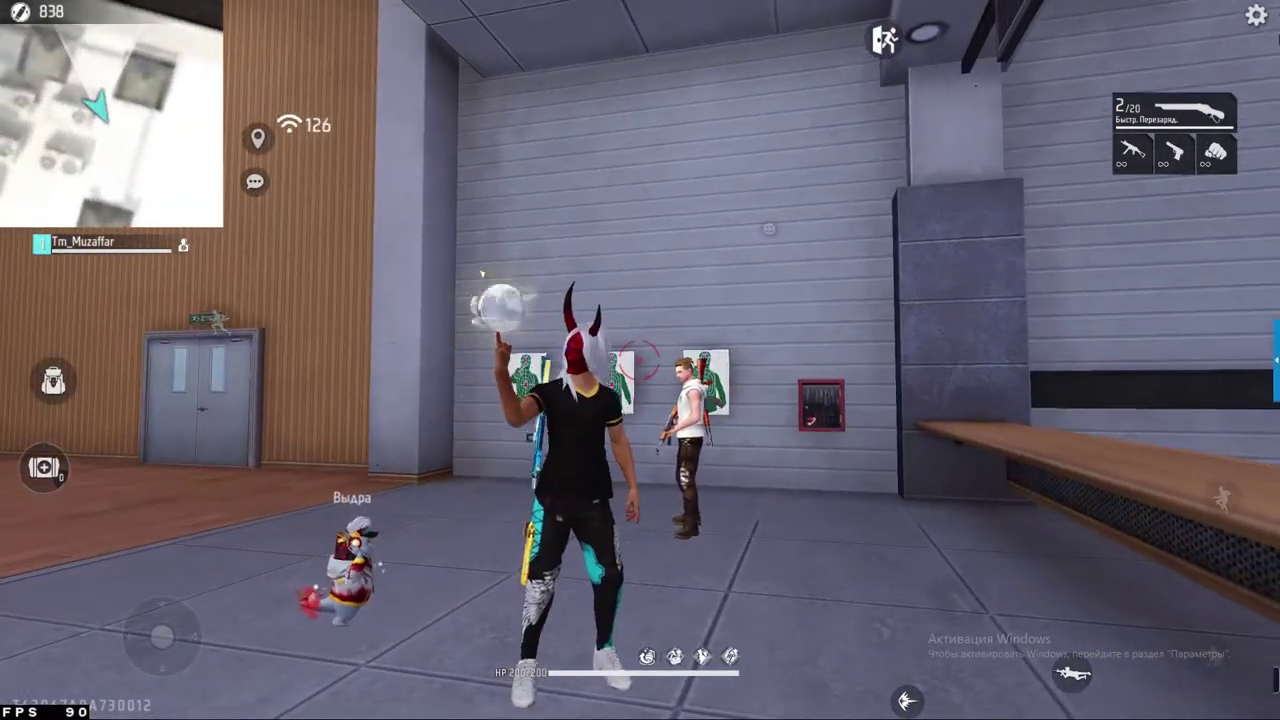
# - Leave the training range for the lobby through the in-game settings and confirm the exit
pyautogui.click(1252, 20)
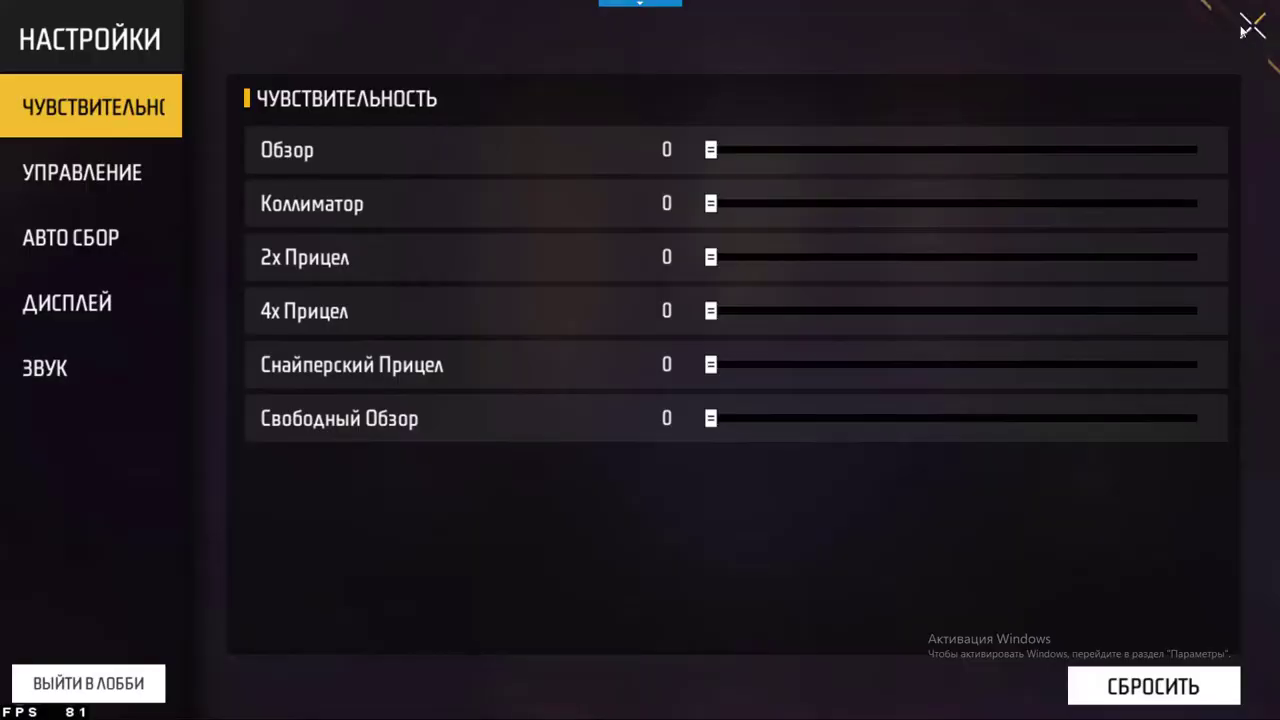
pyautogui.click(133, 683)
pyautogui.click(1125, 457)
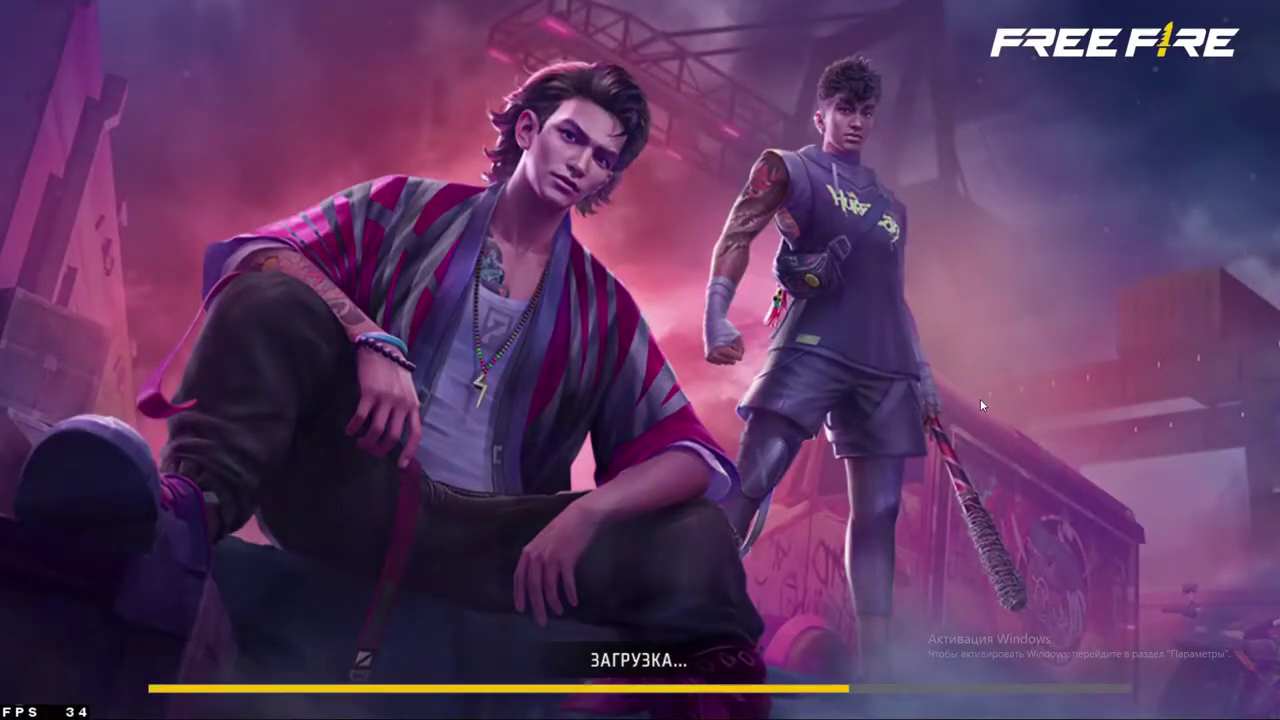
# - Take the emulator out of full-screen mode and open the BlueStacks settings
pyautogui.press('F11')
pyautogui.press('F11')
pyautogui.press('F11')
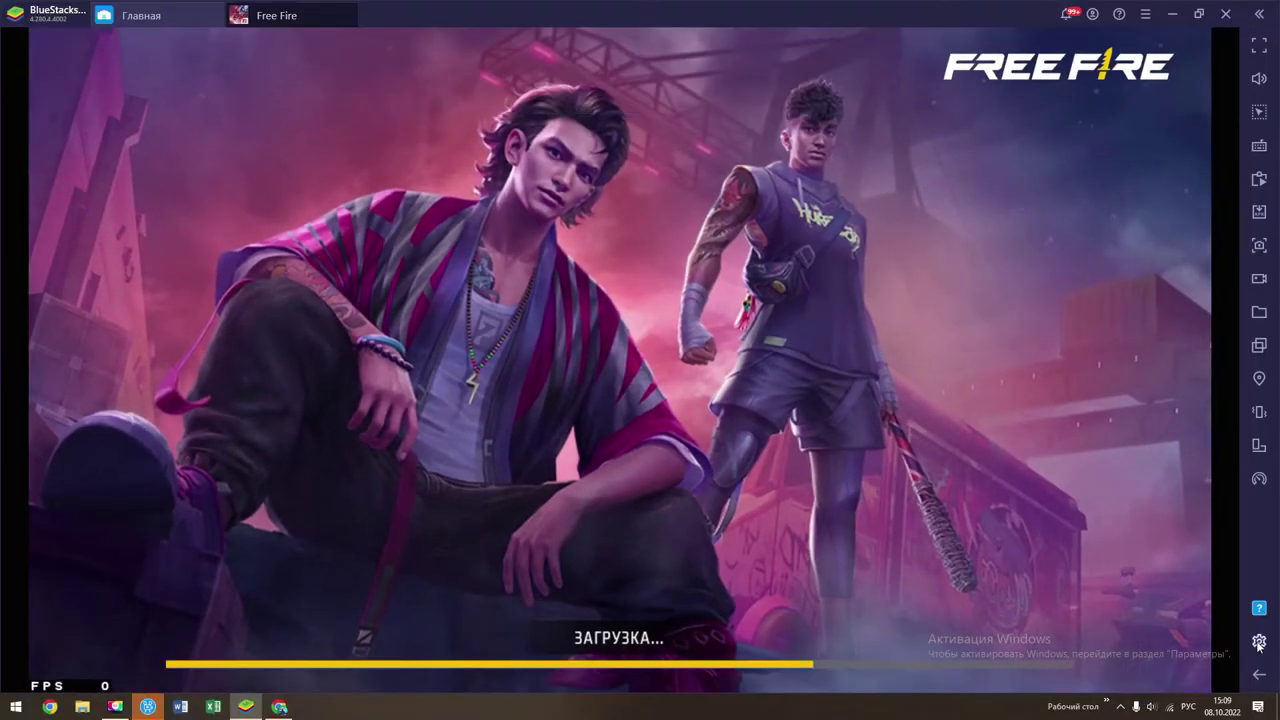
pyautogui.click(1258, 643)
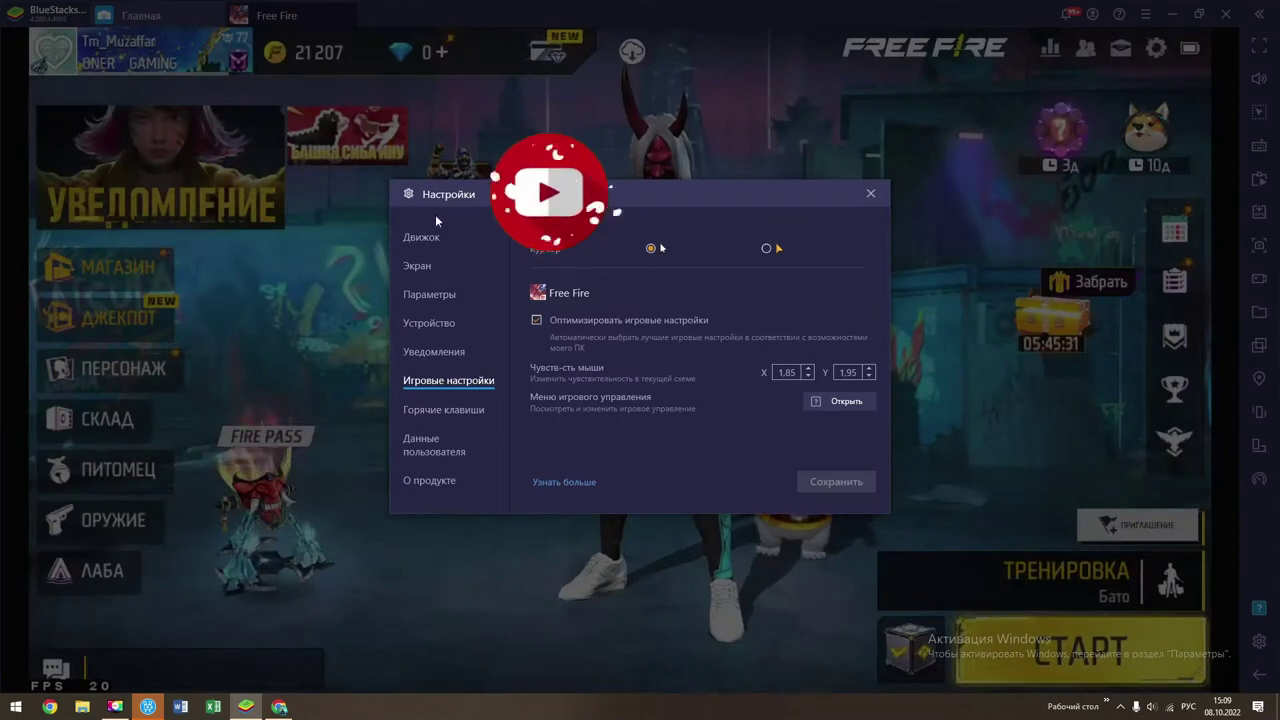
# - Review the CPU allocation presets and the available CPU core counts in the engine settings
pyautogui.click(424, 237)
pyautogui.click(600, 252)
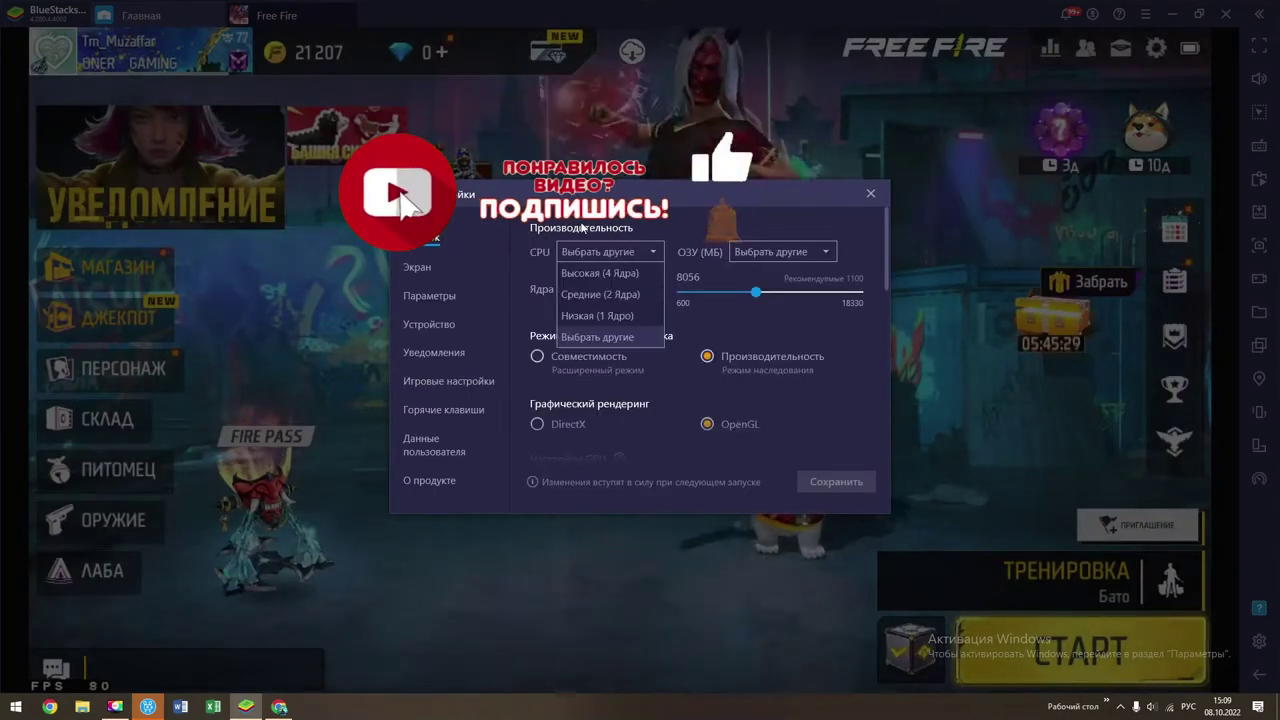
pyautogui.click(685, 230)
pyautogui.click(643, 288)
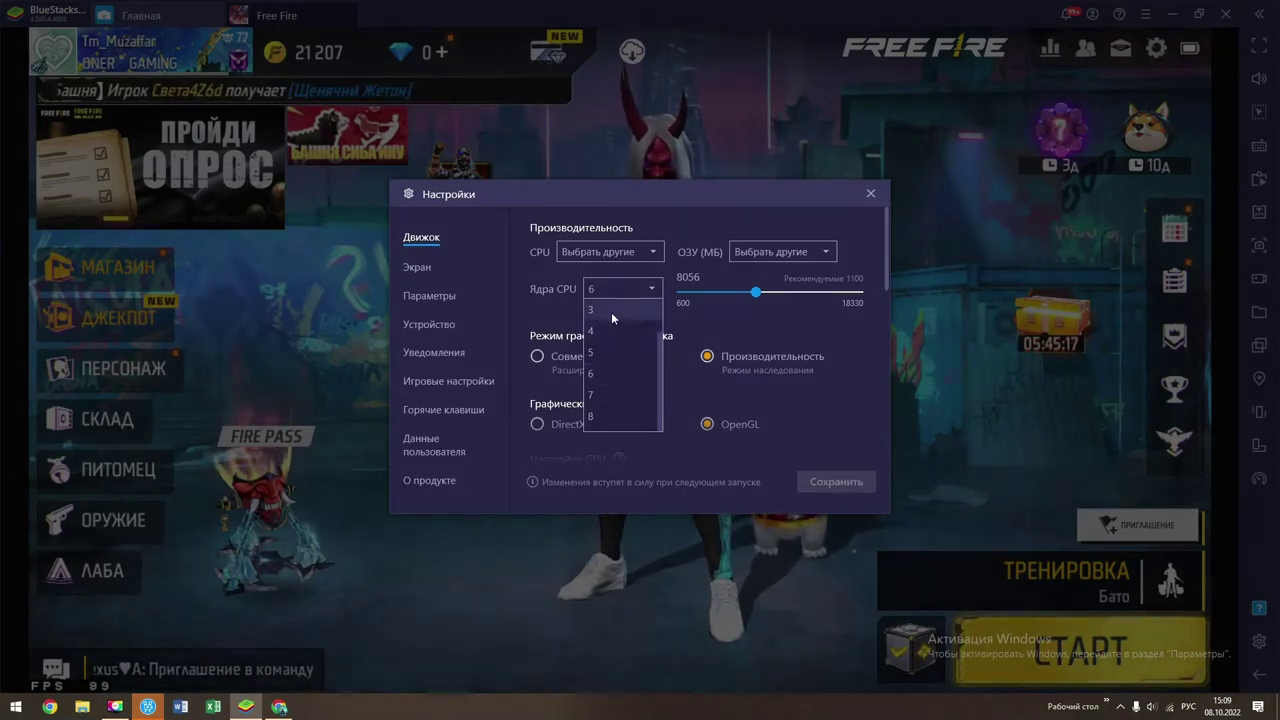
pyautogui.scroll(1, 613, 318)
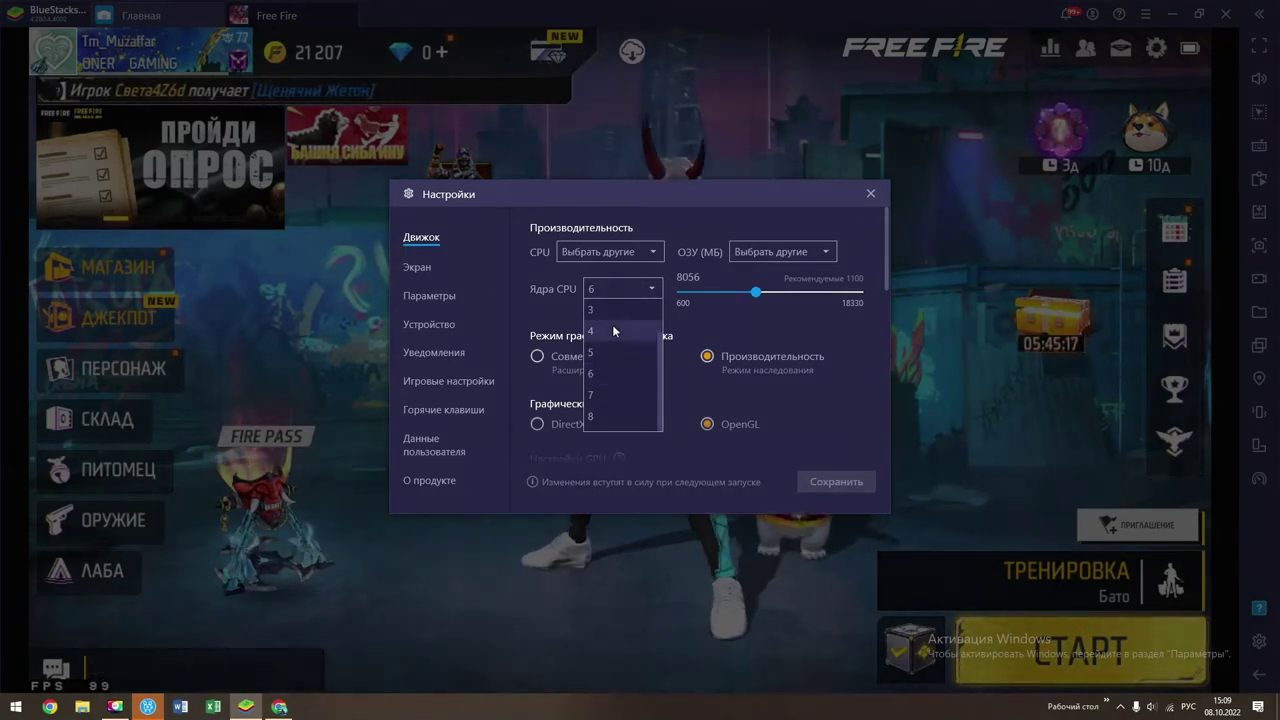
pyautogui.click(557, 287)
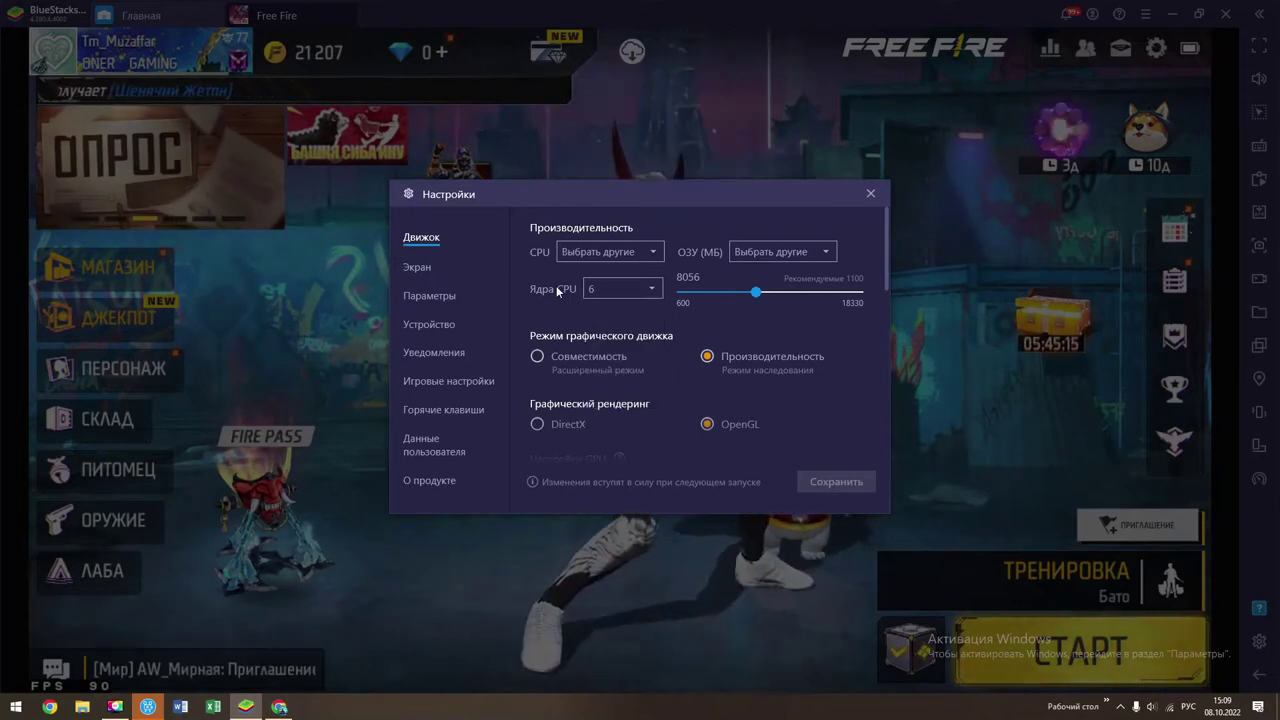
# - Review the RAM allocation presets in the engine settings without choosing another one
pyautogui.click(782, 259)
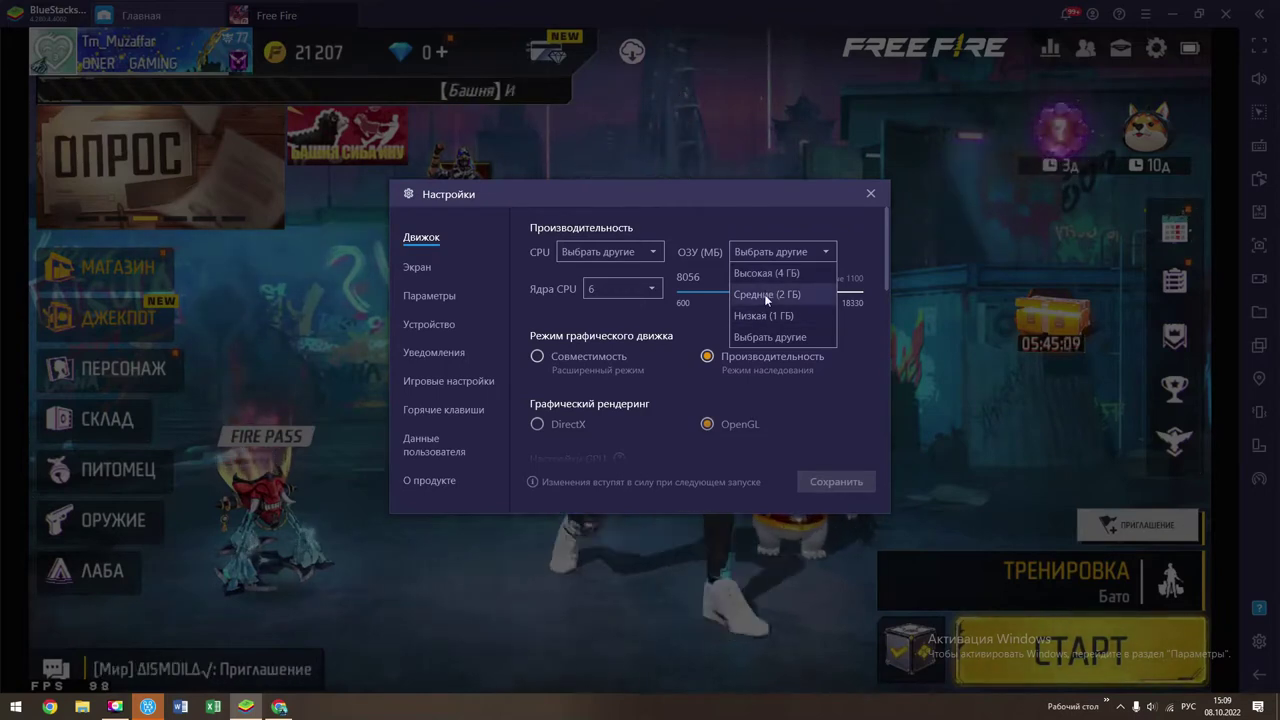
pyautogui.click(702, 216)
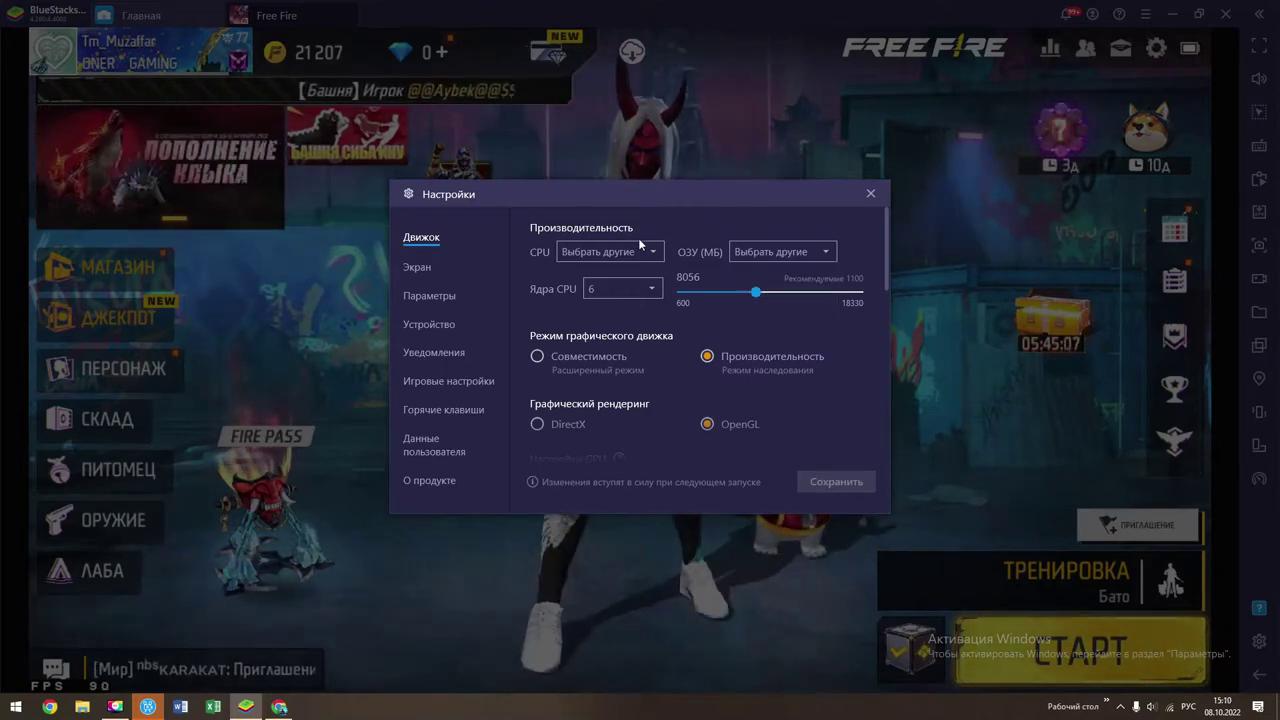
pyautogui.click(756, 252)
pyautogui.click(722, 206)
pyautogui.click(754, 252)
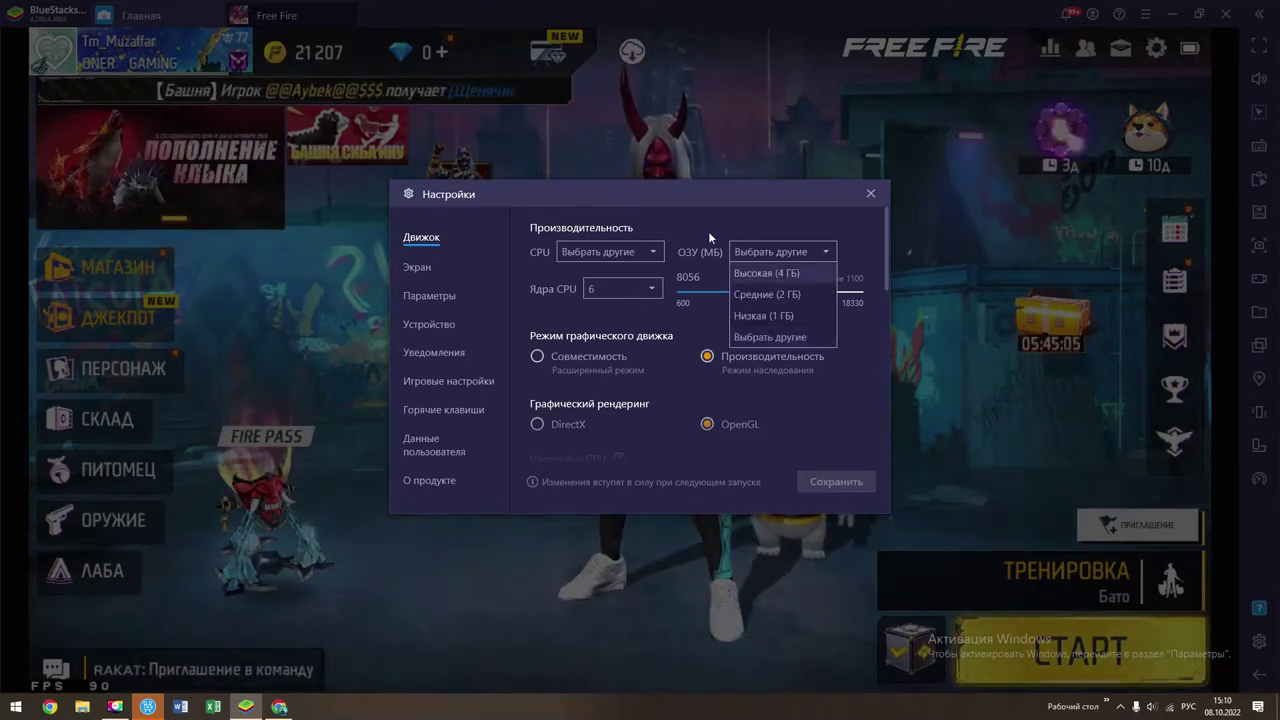
pyautogui.click(708, 231)
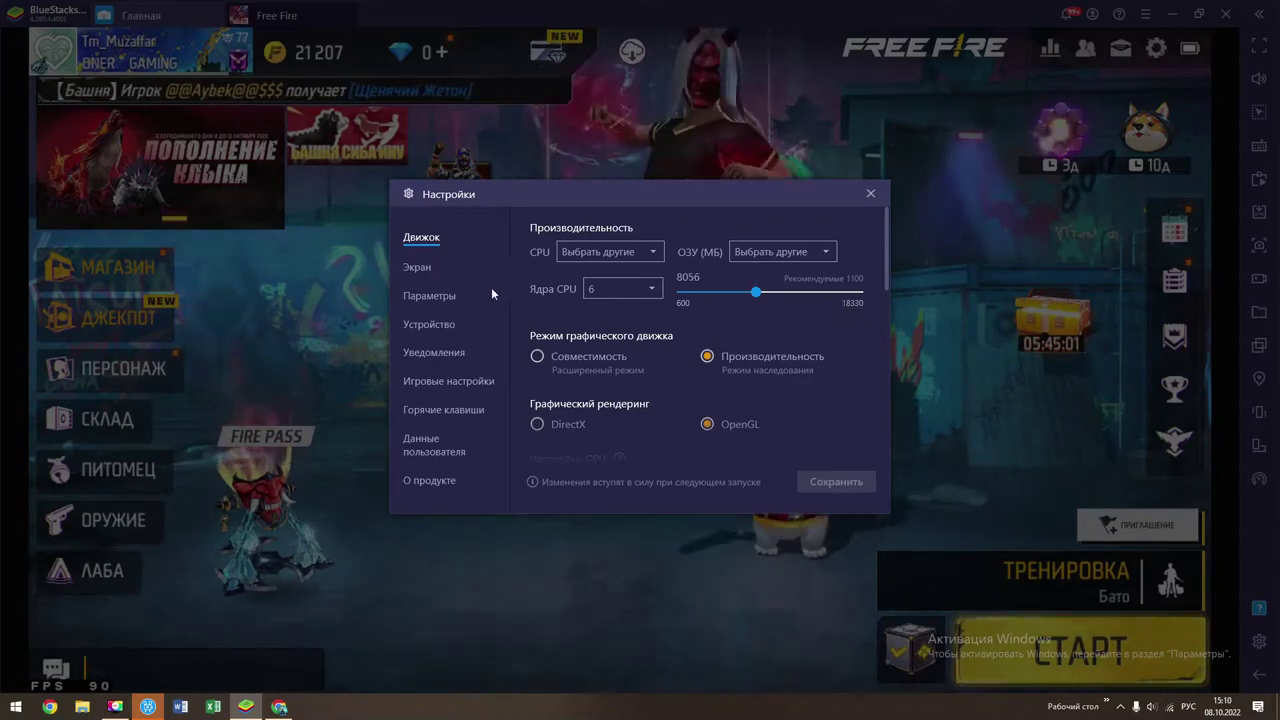
# - Examine the display settings, including the resolution orientation options and DPI
pyautogui.click(416, 272)
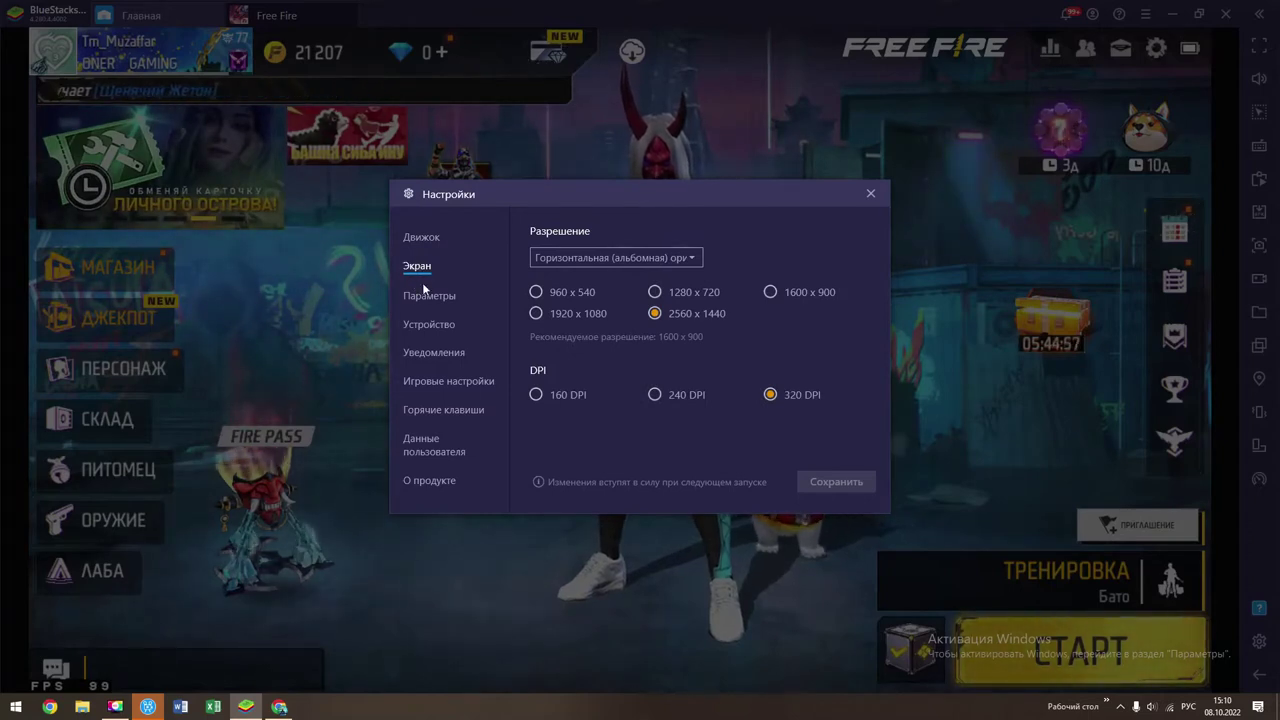
pyautogui.click(567, 259)
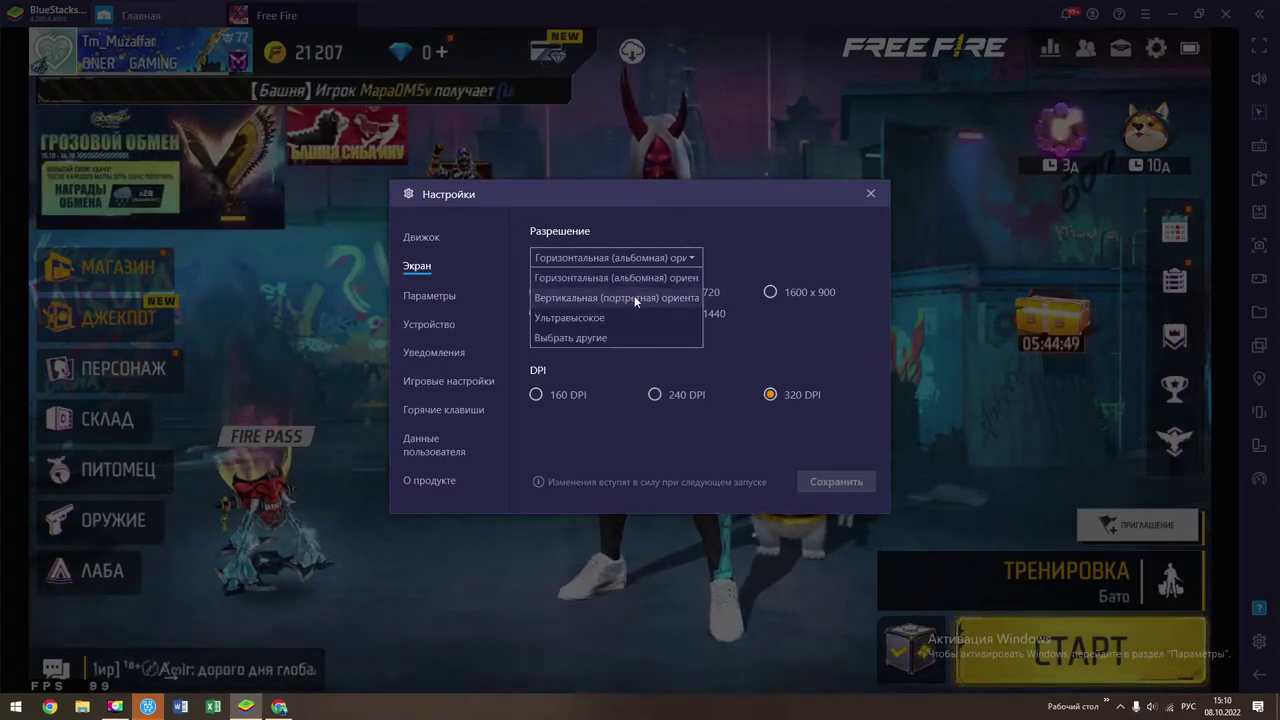
pyautogui.click(637, 201)
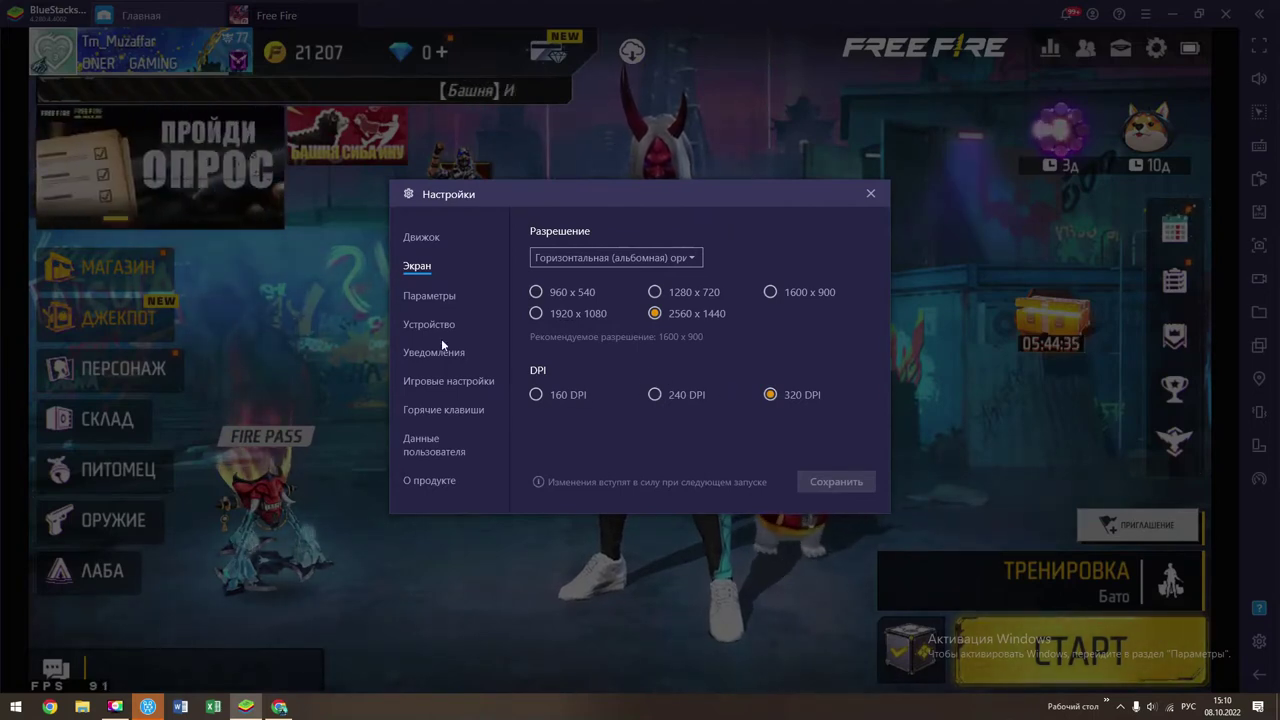
# - Look through the emulator preferences for language, performance, game control and platform options
pyautogui.click(430, 299)
pyautogui.scroll(-10, 759, 344)
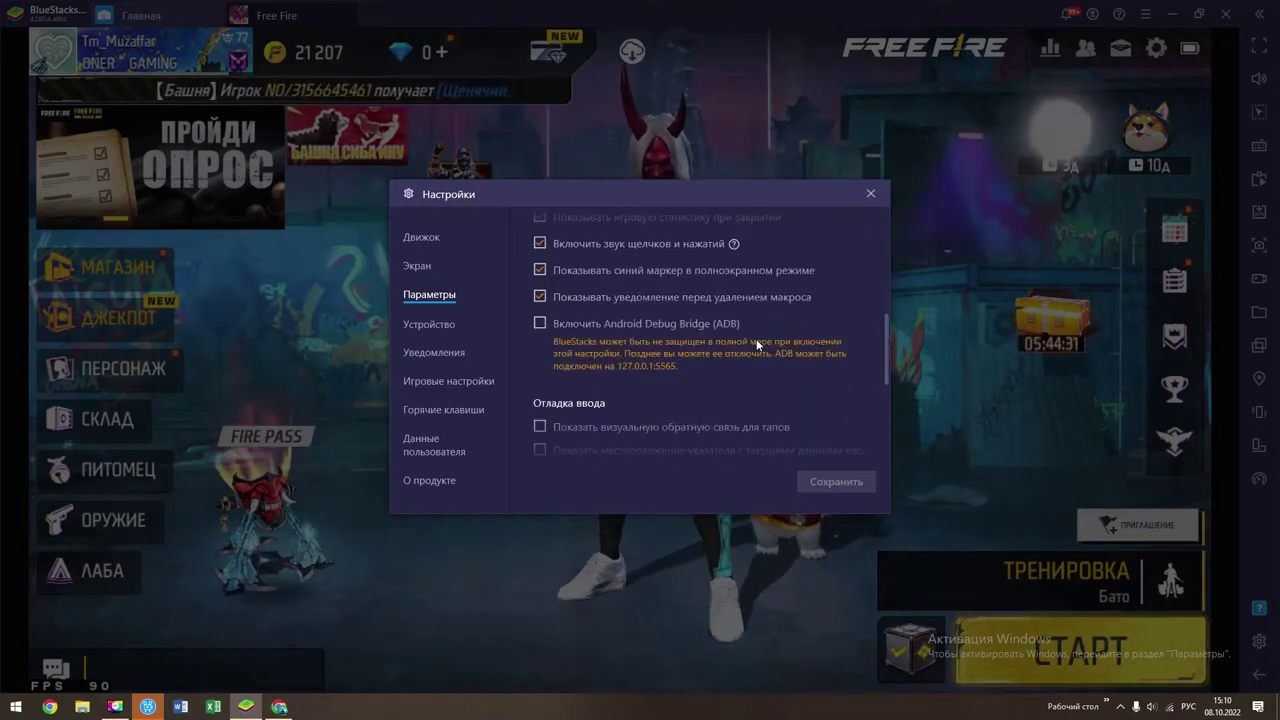
pyautogui.scroll(3, 756, 339)
pyautogui.scroll(5, 748, 338)
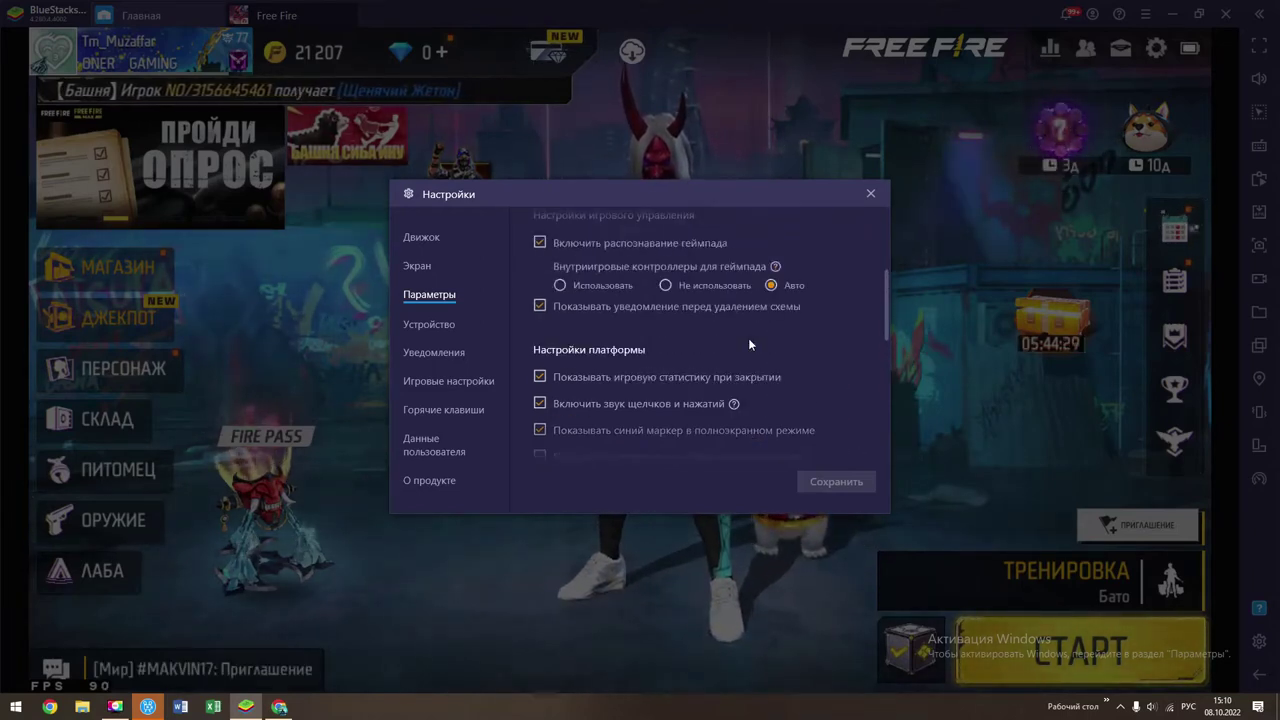
pyautogui.scroll(3, 744, 338)
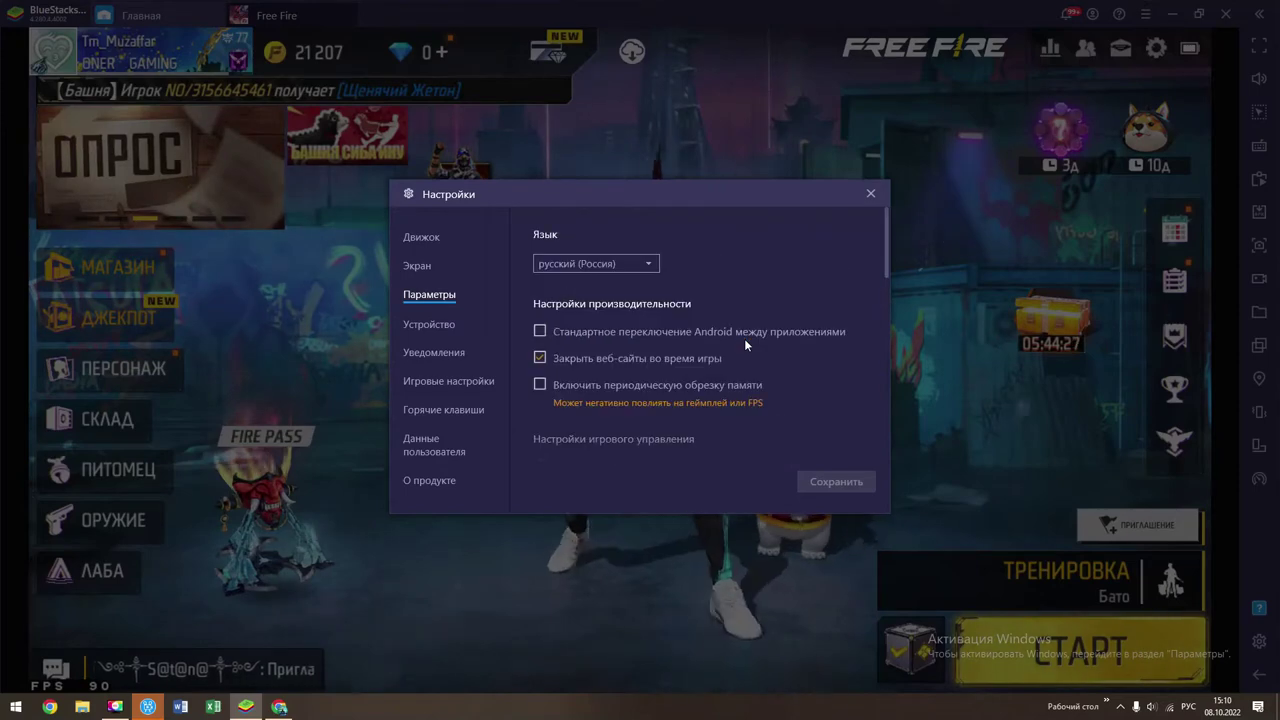
pyautogui.scroll(-8, 744, 338)
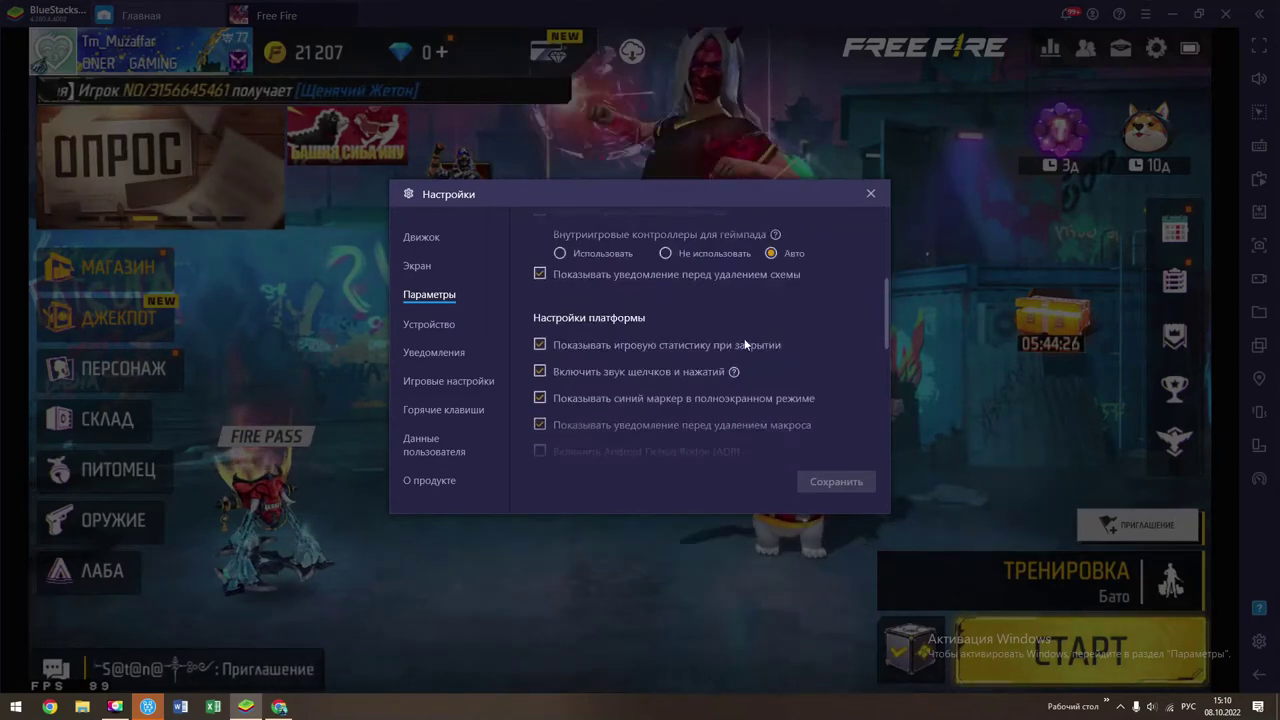
# - Review the custom device profile's manufacturer, brand and model number, and glance over the notification and hotkey settings
pyautogui.click(432, 324)
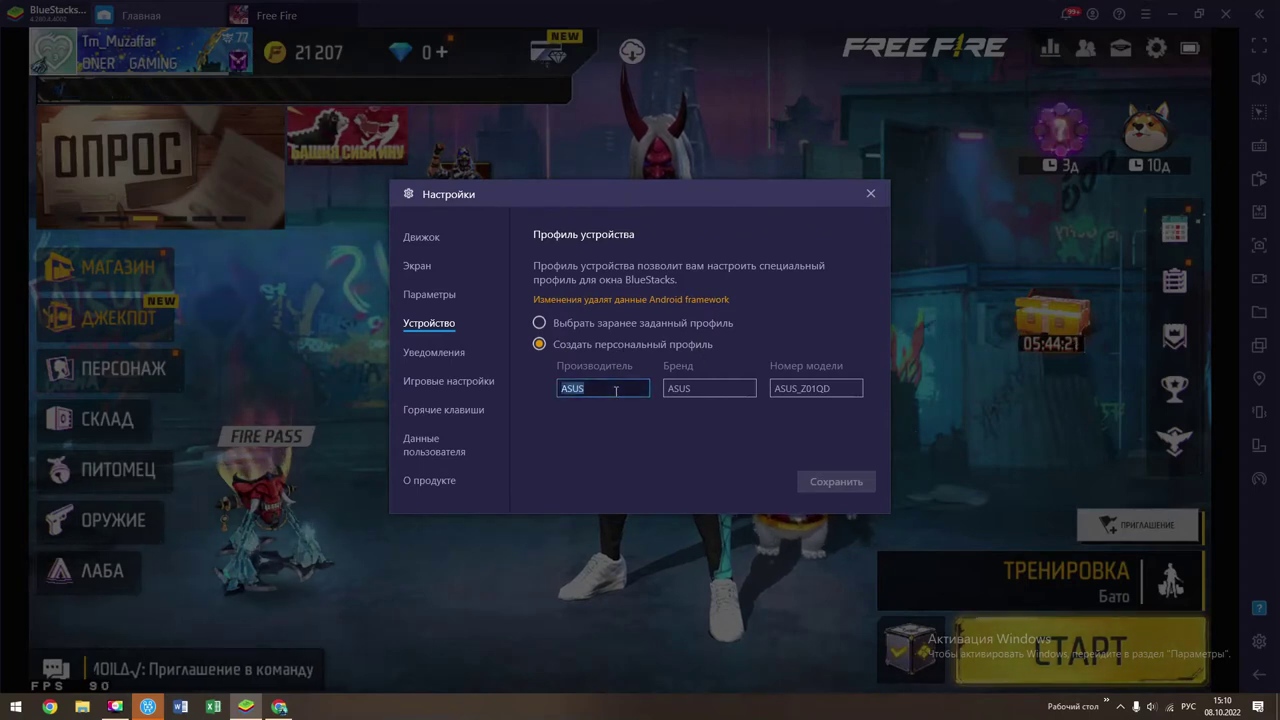
pyautogui.press('Tab')
pyautogui.press('Tab')
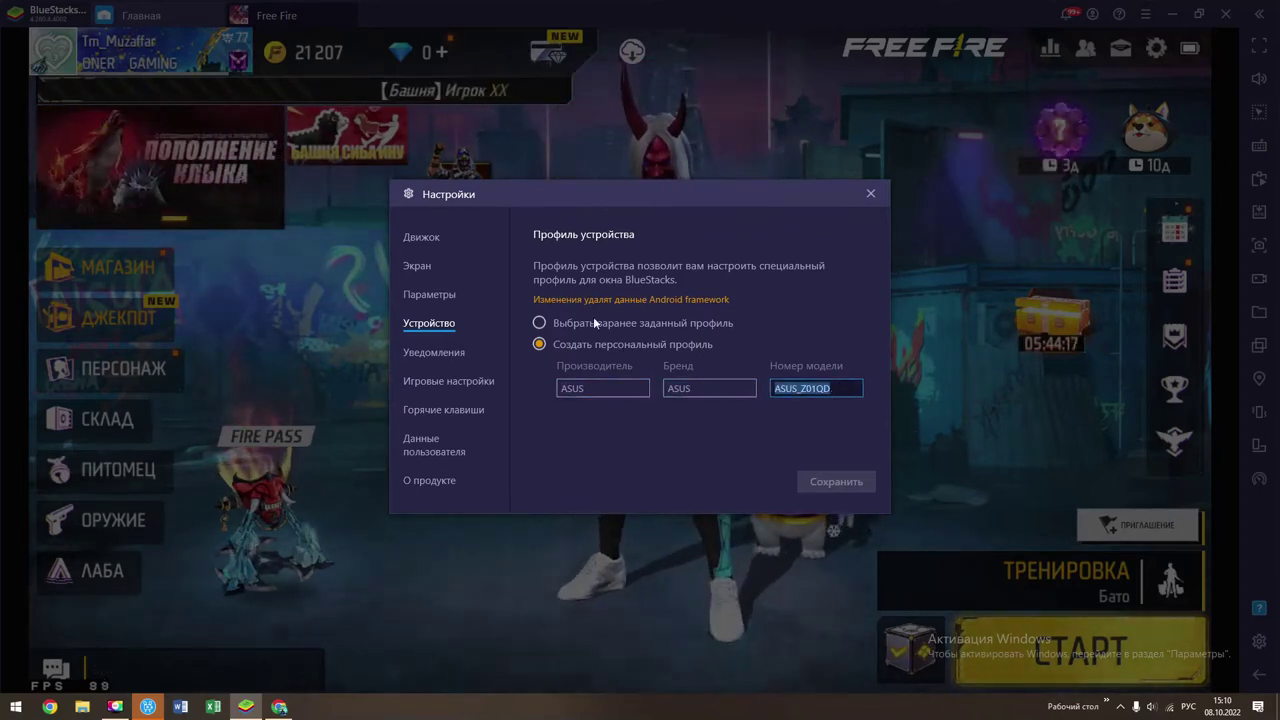
pyautogui.click(436, 351)
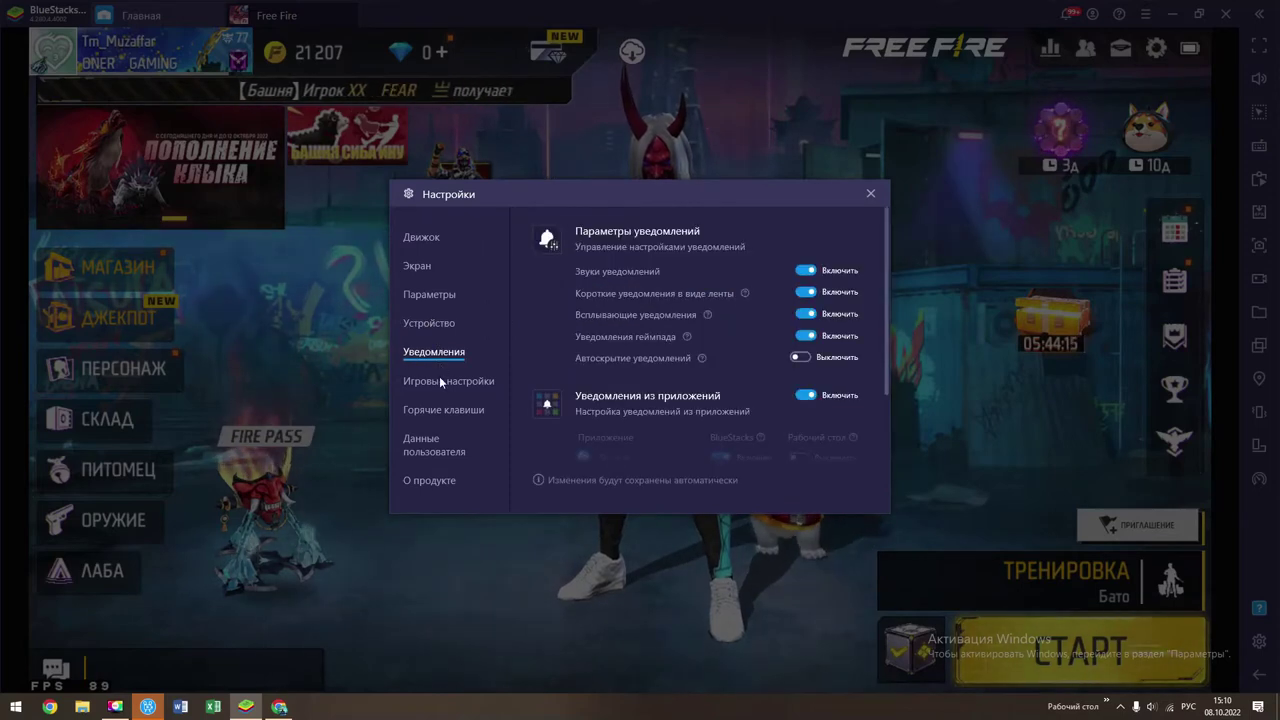
pyautogui.click(444, 409)
# - Set Free Fire's mouse sensitivity to Y 2.05 and X 1.8 in the game settings and save the changes
pyautogui.click(458, 381)
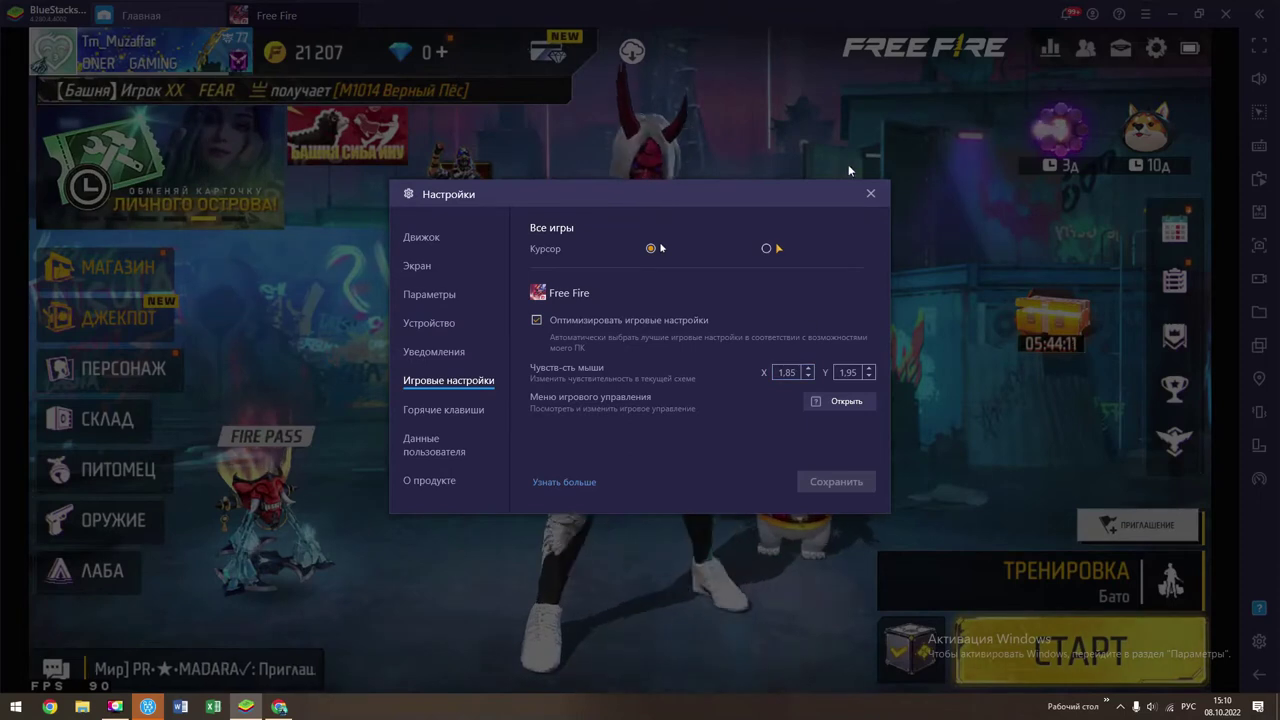
pyautogui.write('2')
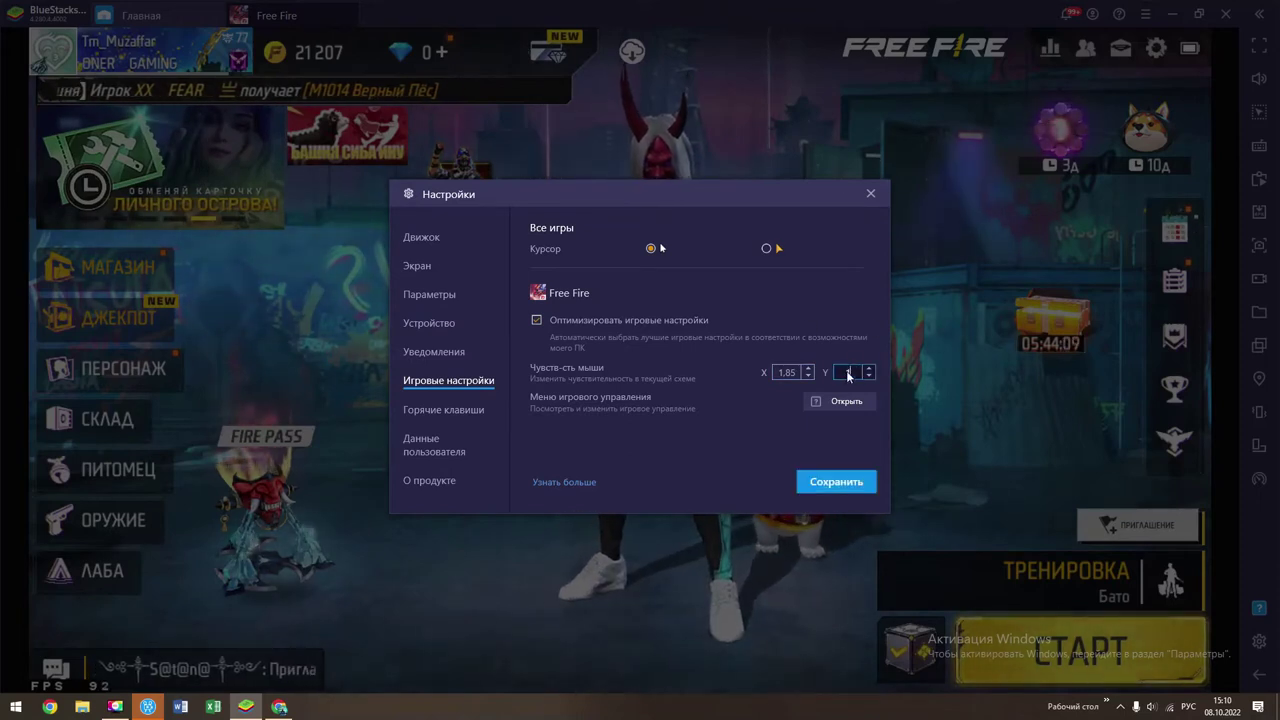
pyautogui.write(',05')
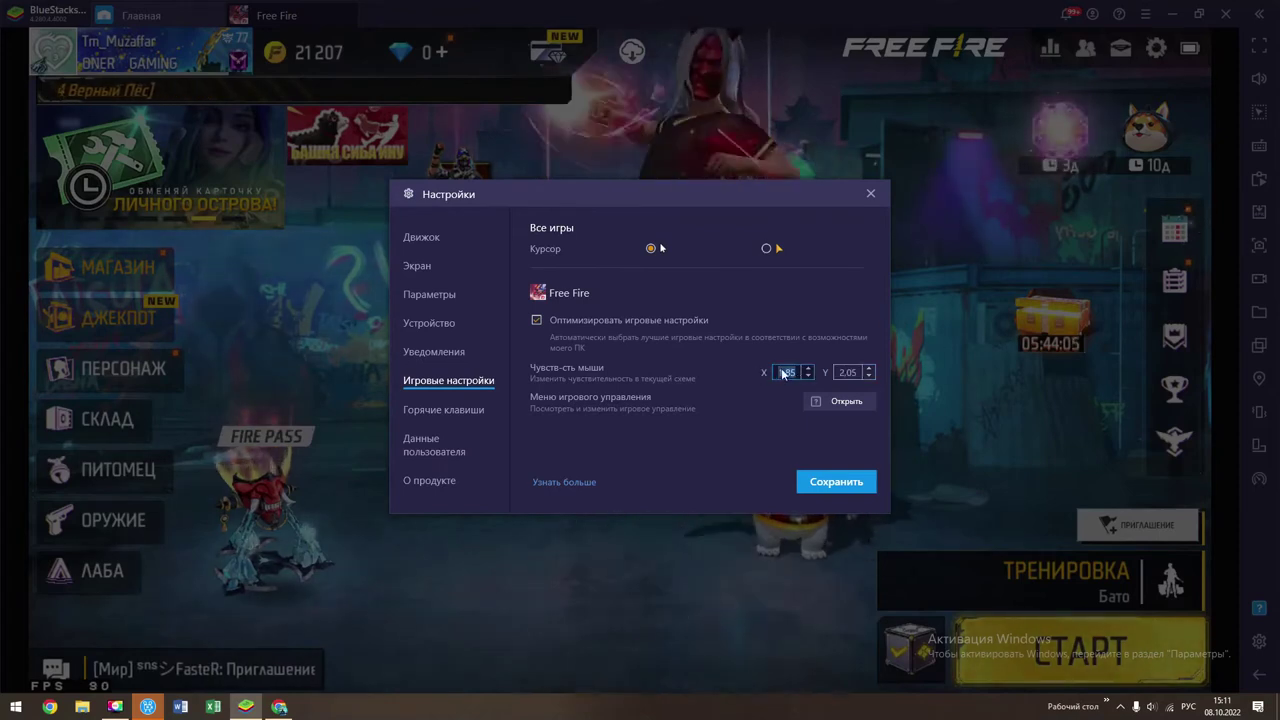
pyautogui.write('1,85')
pyautogui.press('BackSpace')
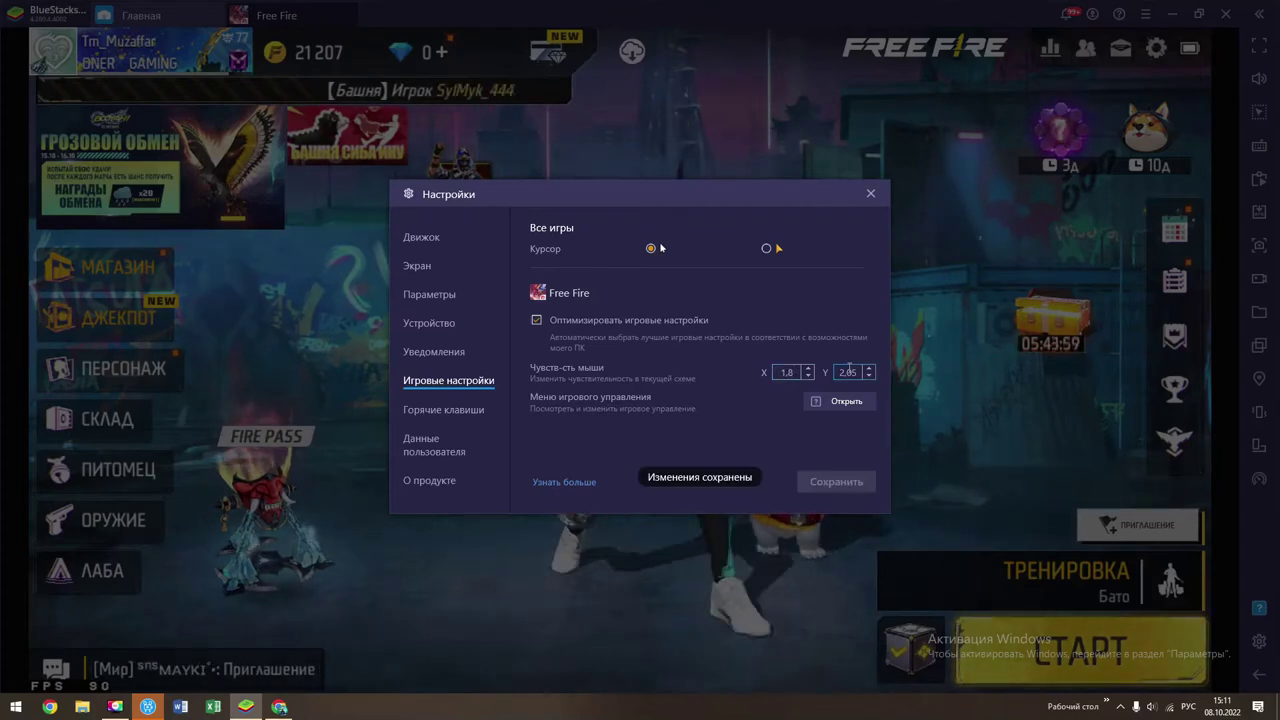
# - Close the settings and open the game controls editor for Free Fire
pyautogui.click(909, 211)
pyautogui.click(1257, 148)
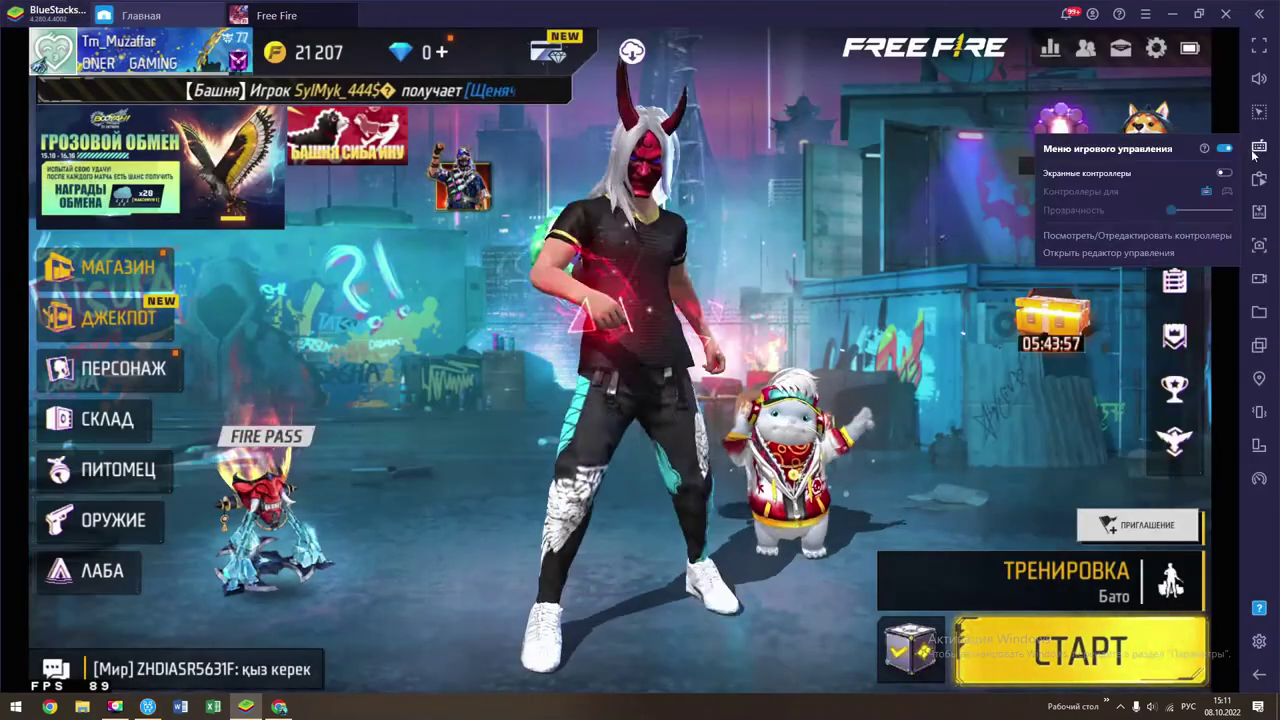
pyautogui.click(1104, 254)
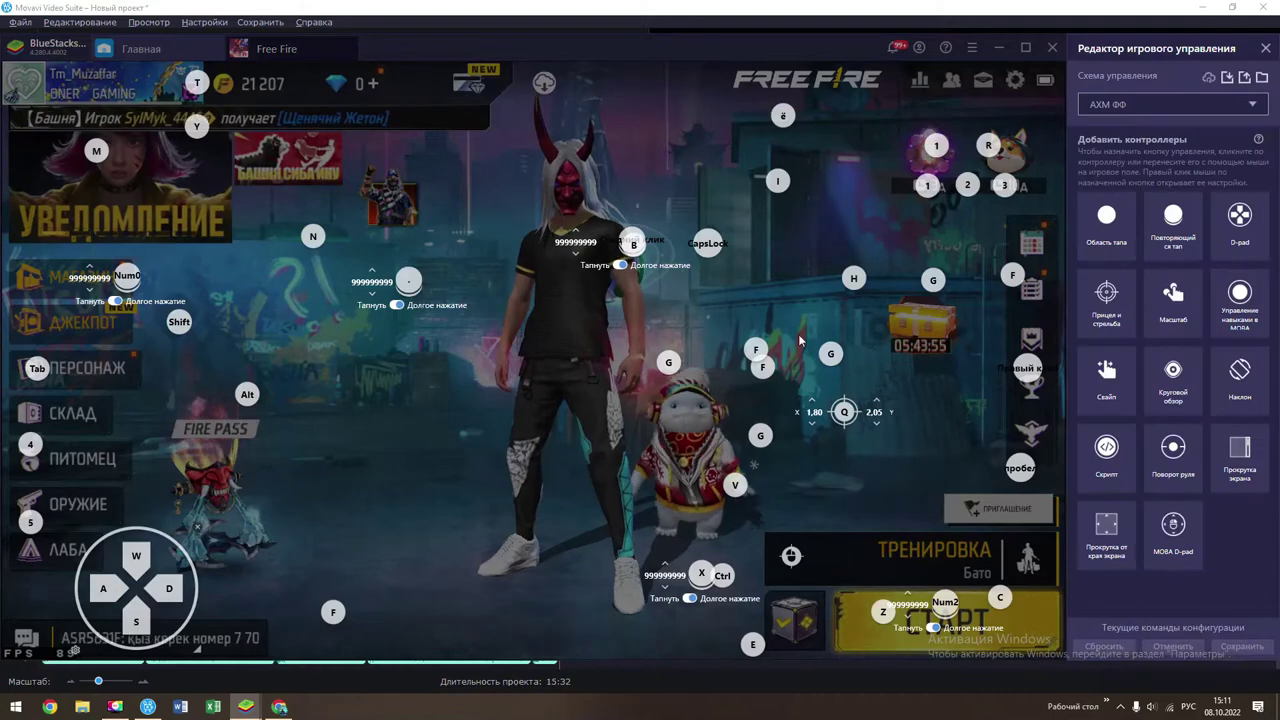
# - Inspect the aim controller's camera settings, and close the game controls editor without saving
pyautogui.rightClick(840, 414)
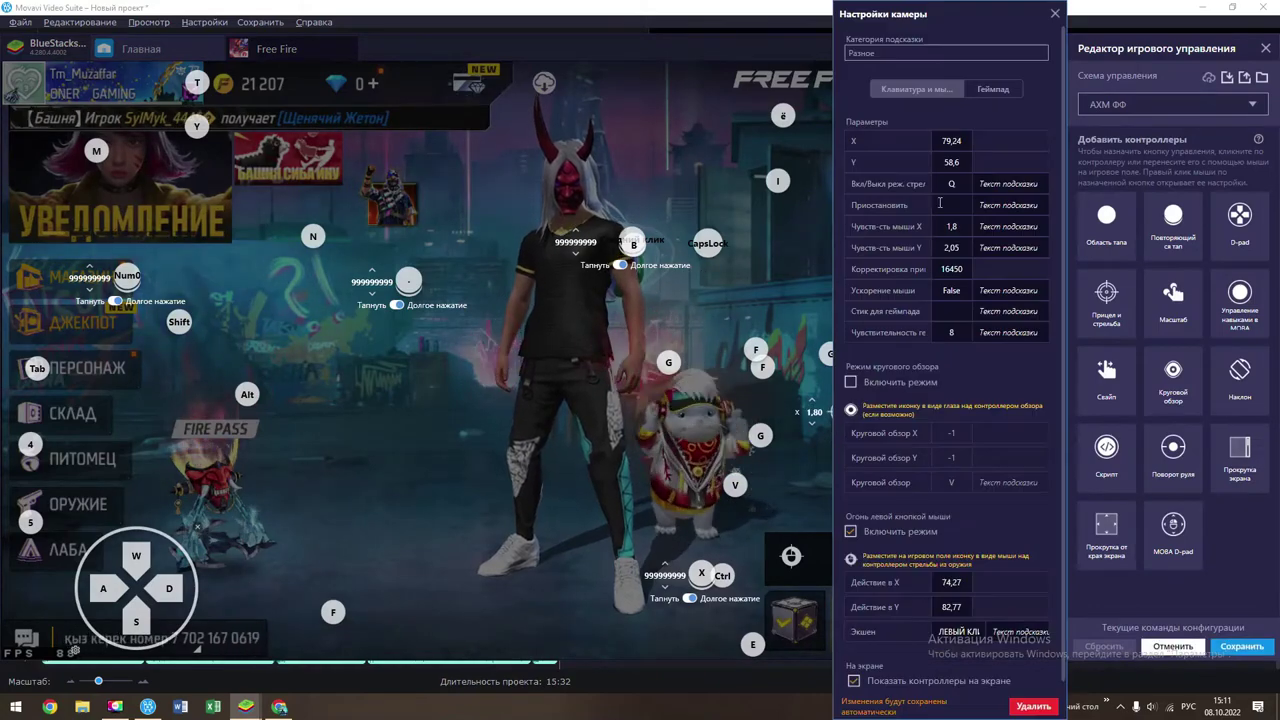
pyautogui.click(1055, 14)
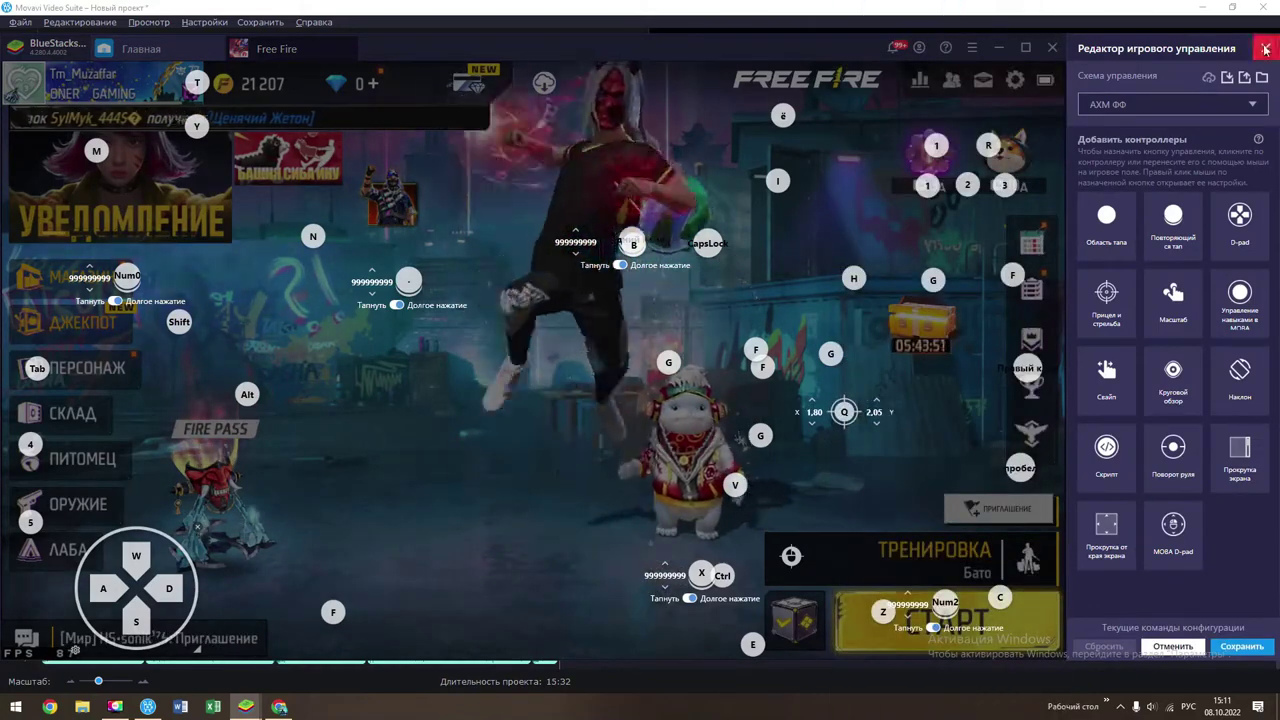
pyautogui.click(1265, 49)
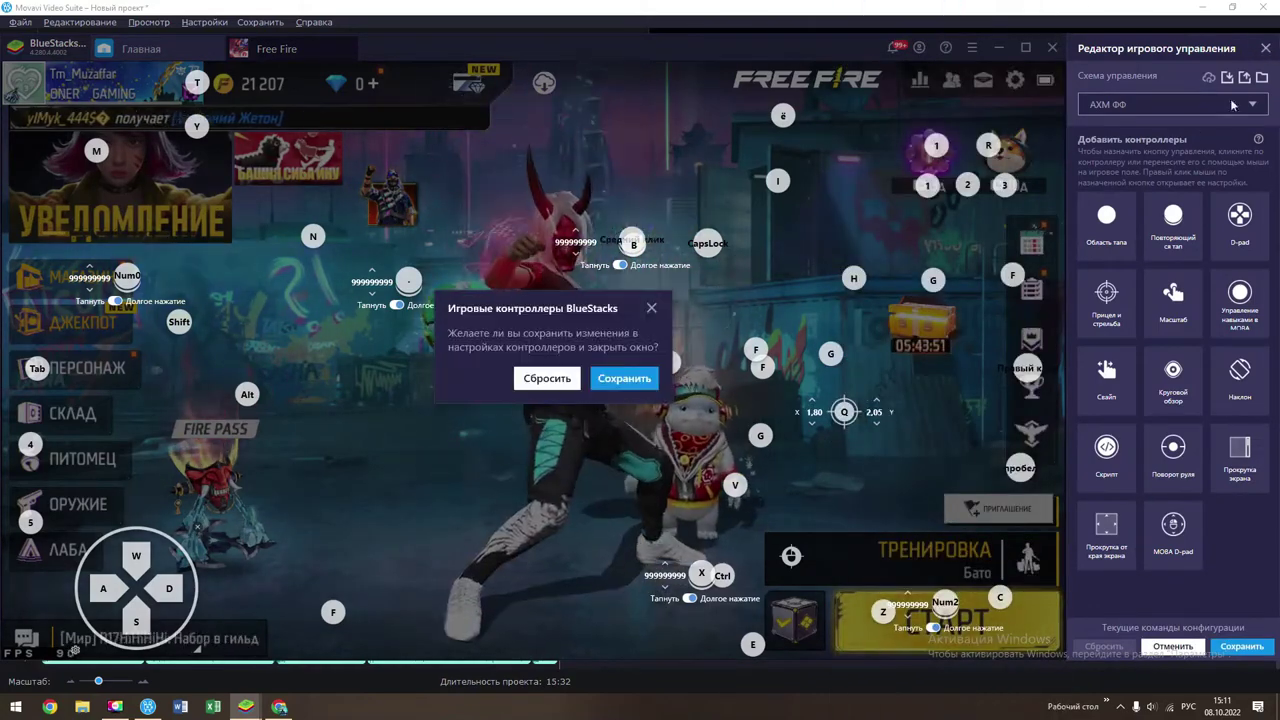
pyautogui.click(548, 380)
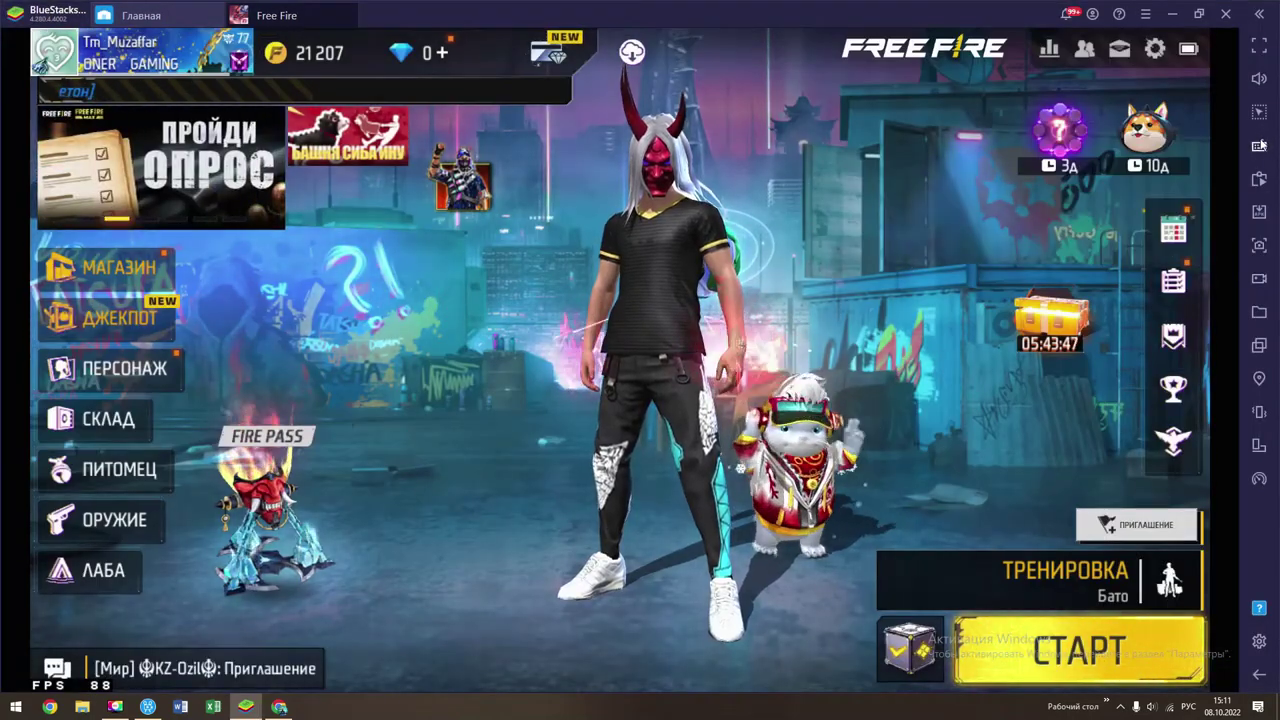
# - Reopen the controls editor, review the aim controller's sensitivity, tweak, mouse acceleration and fire position parameters, and save the scheme
pyautogui.click(1260, 145)
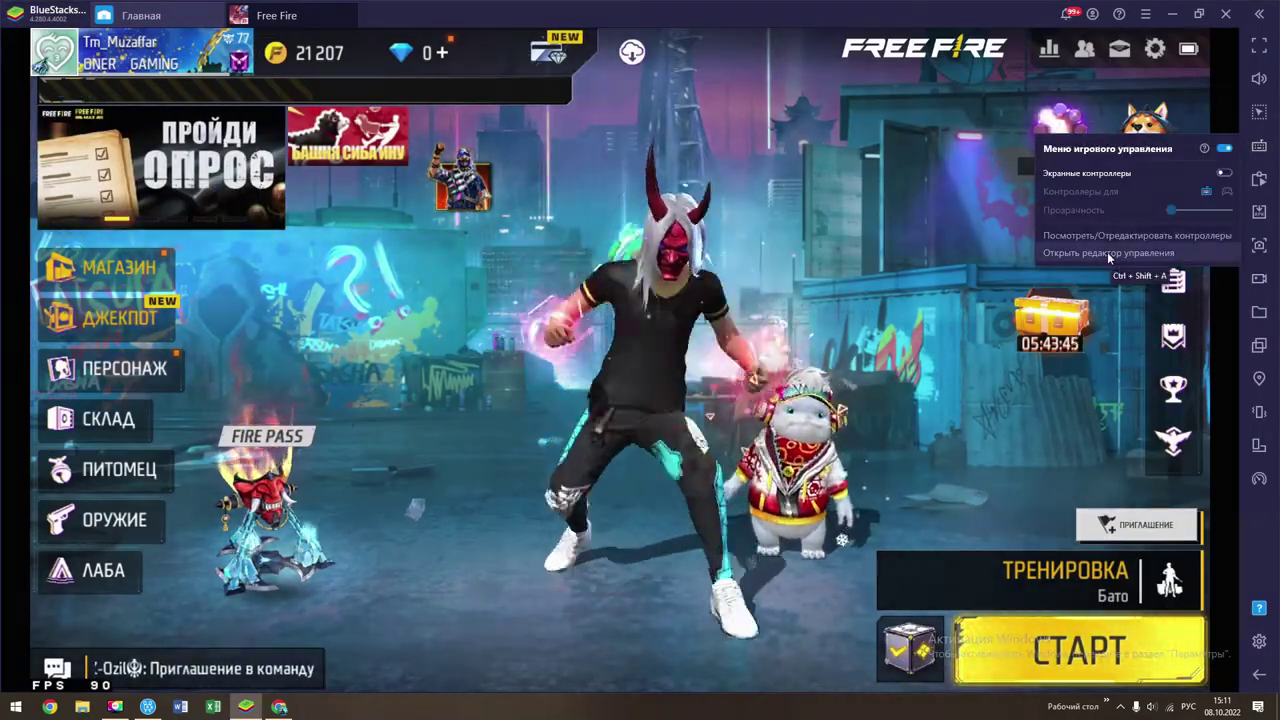
pyautogui.click(1107, 252)
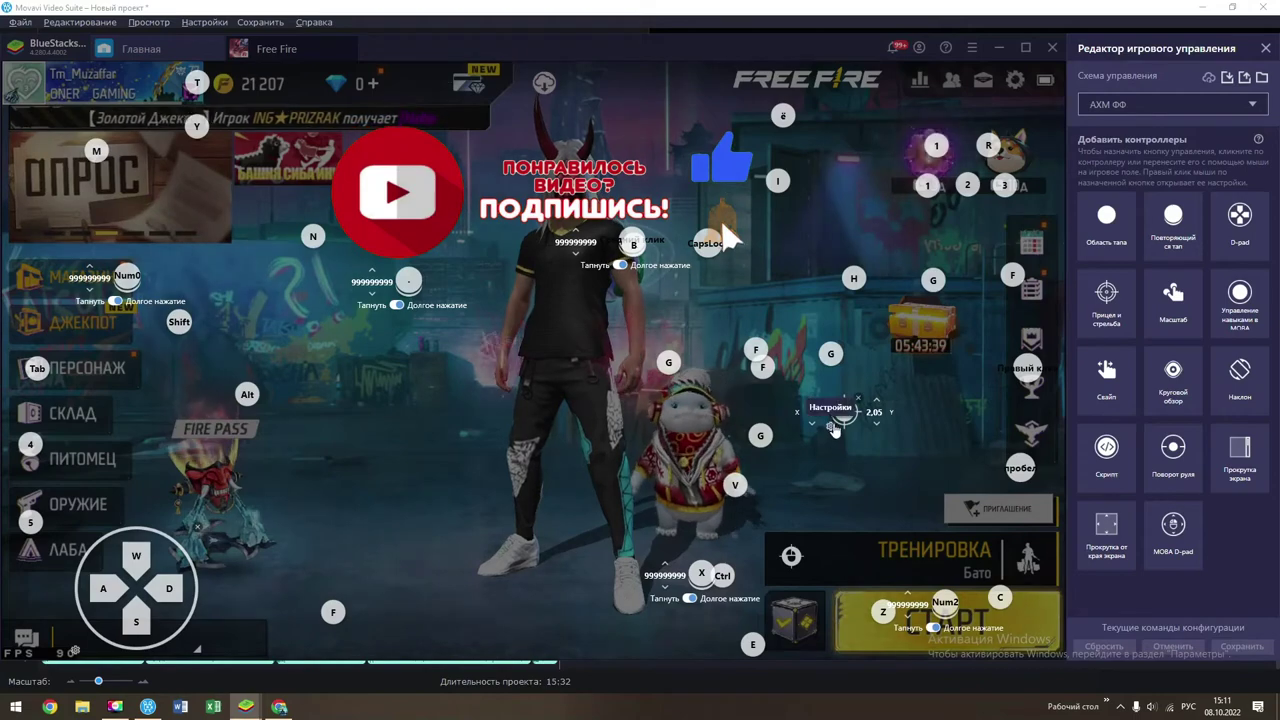
pyautogui.click(833, 424)
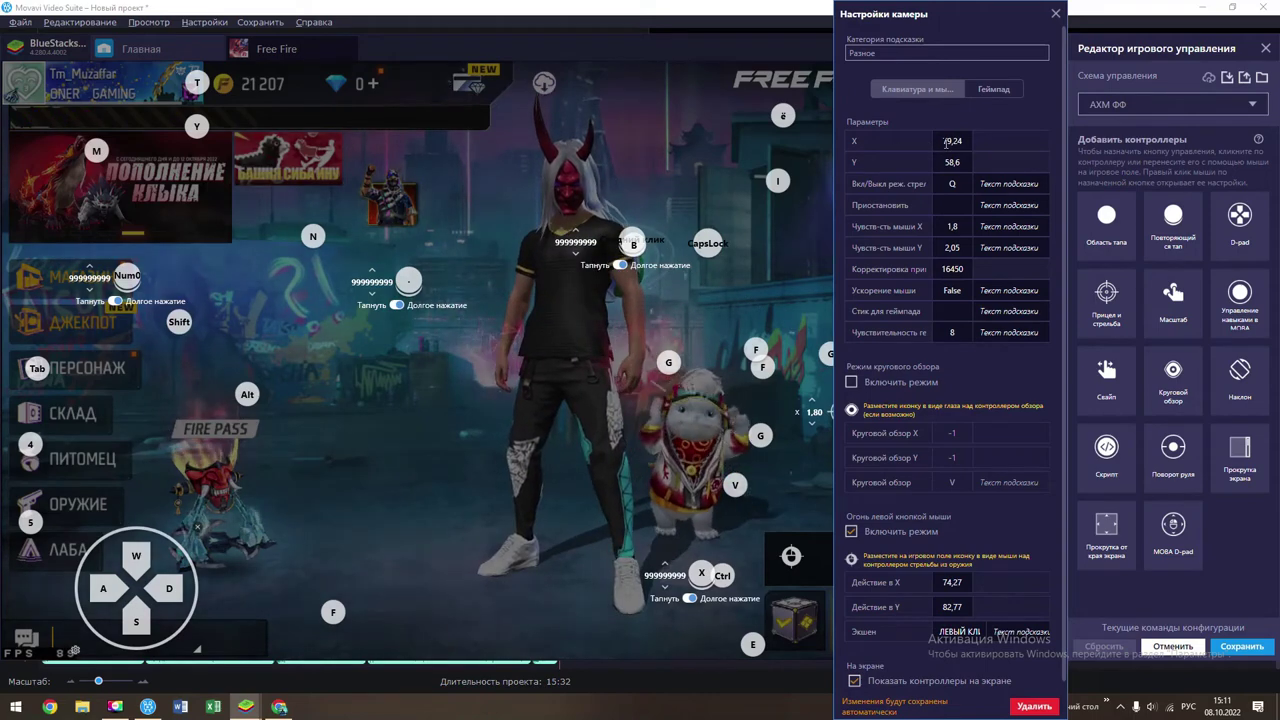
pyautogui.click(950, 250)
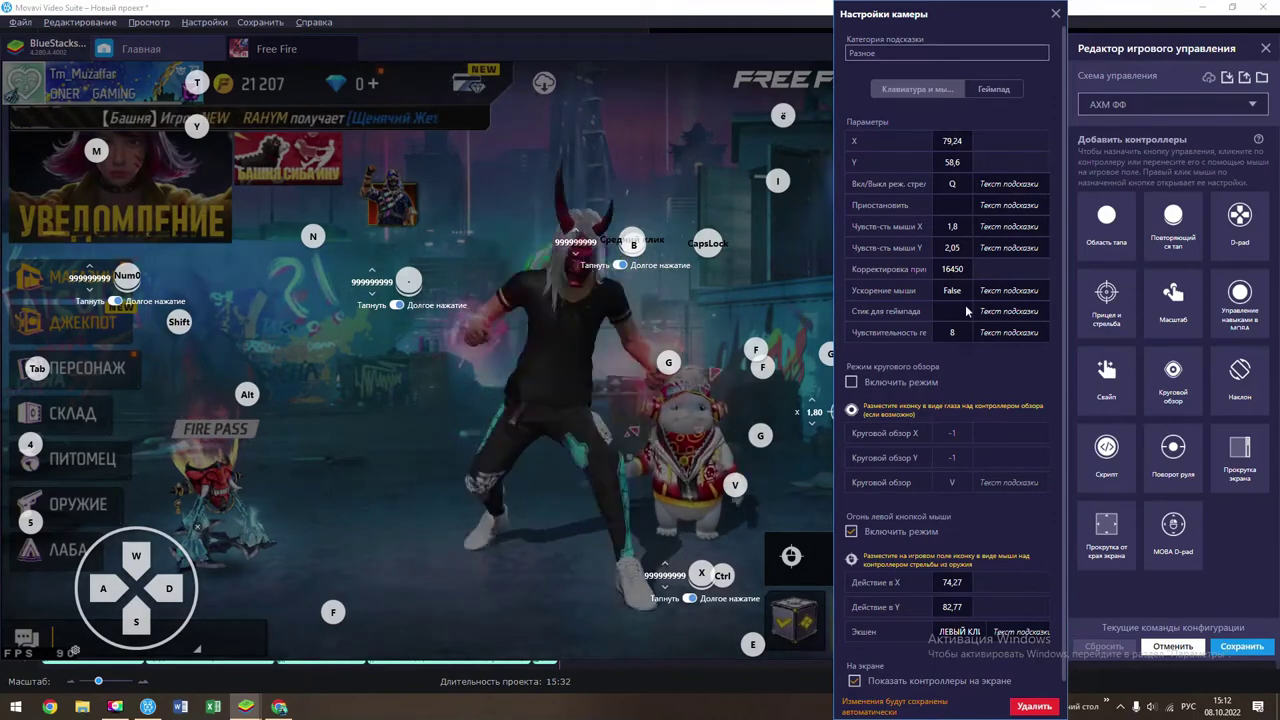
pyautogui.click(953, 290)
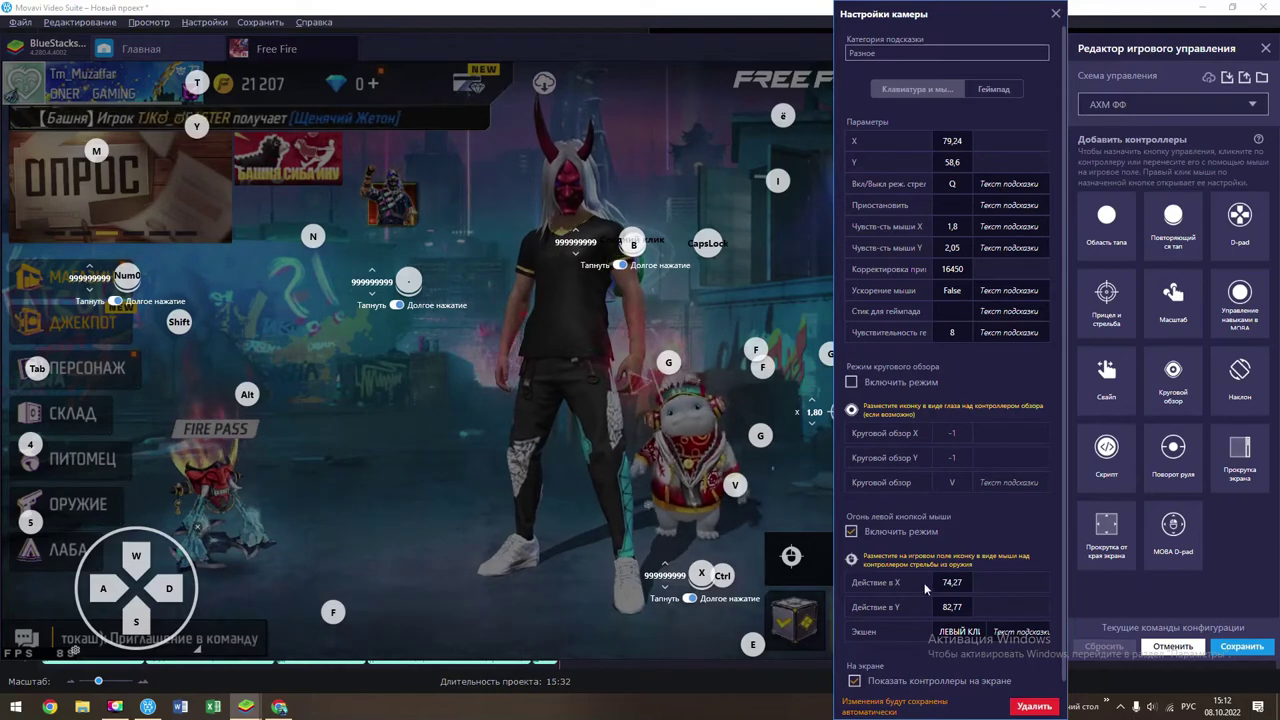
pyautogui.click(963, 584)
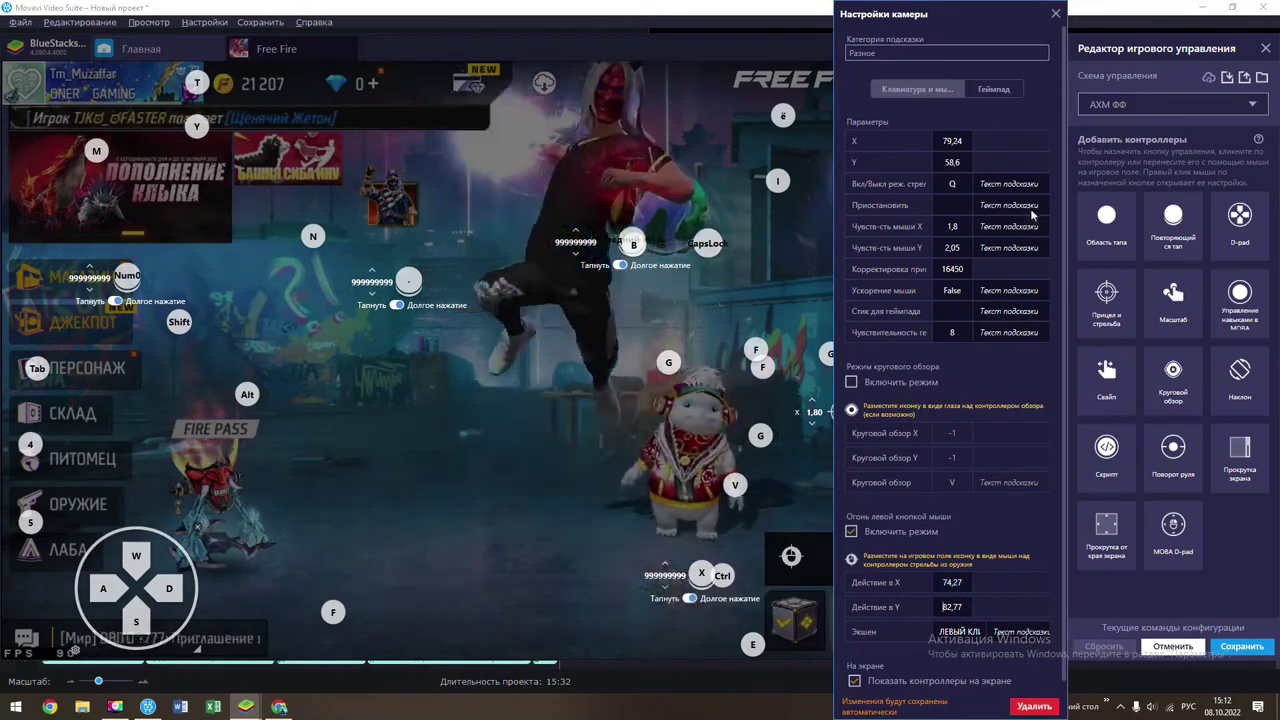
pyautogui.click(1055, 14)
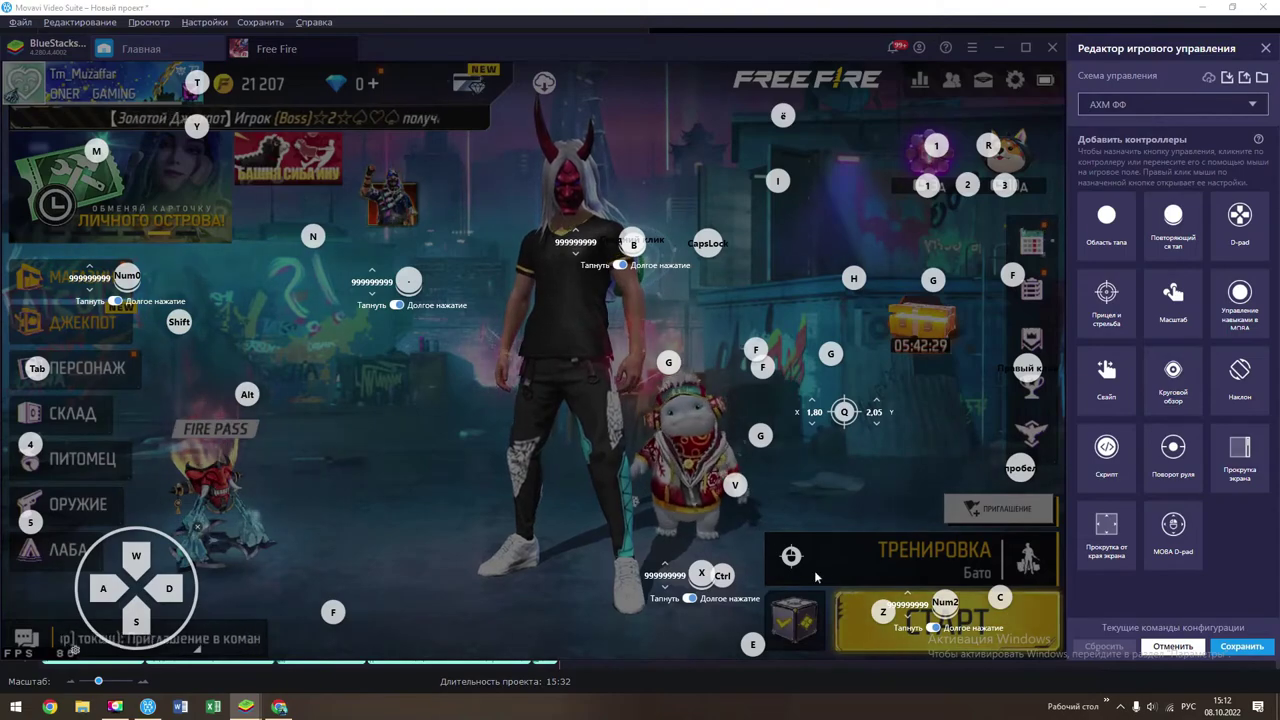
pyautogui.click(1230, 646)
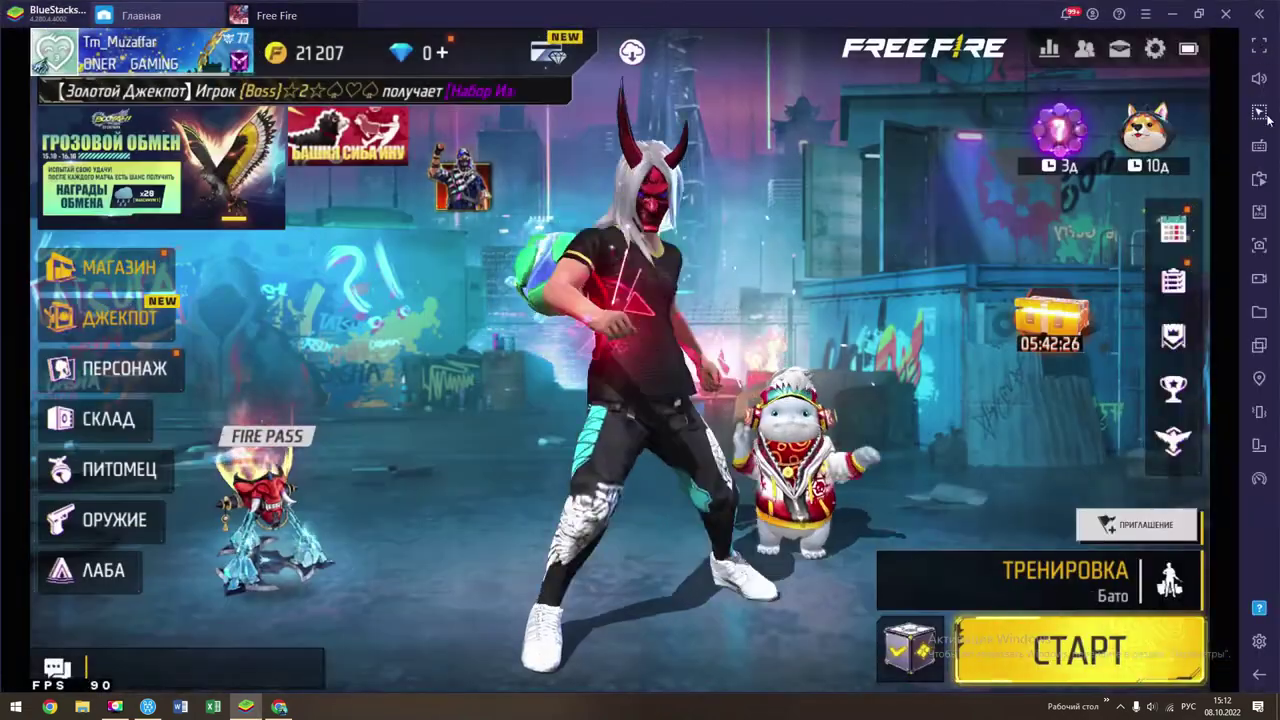
# - Turn on the on-screen controllers, check the fire button against its marker in the game's HUD layout, and save СХЕМА 1
pyautogui.click(1261, 113)
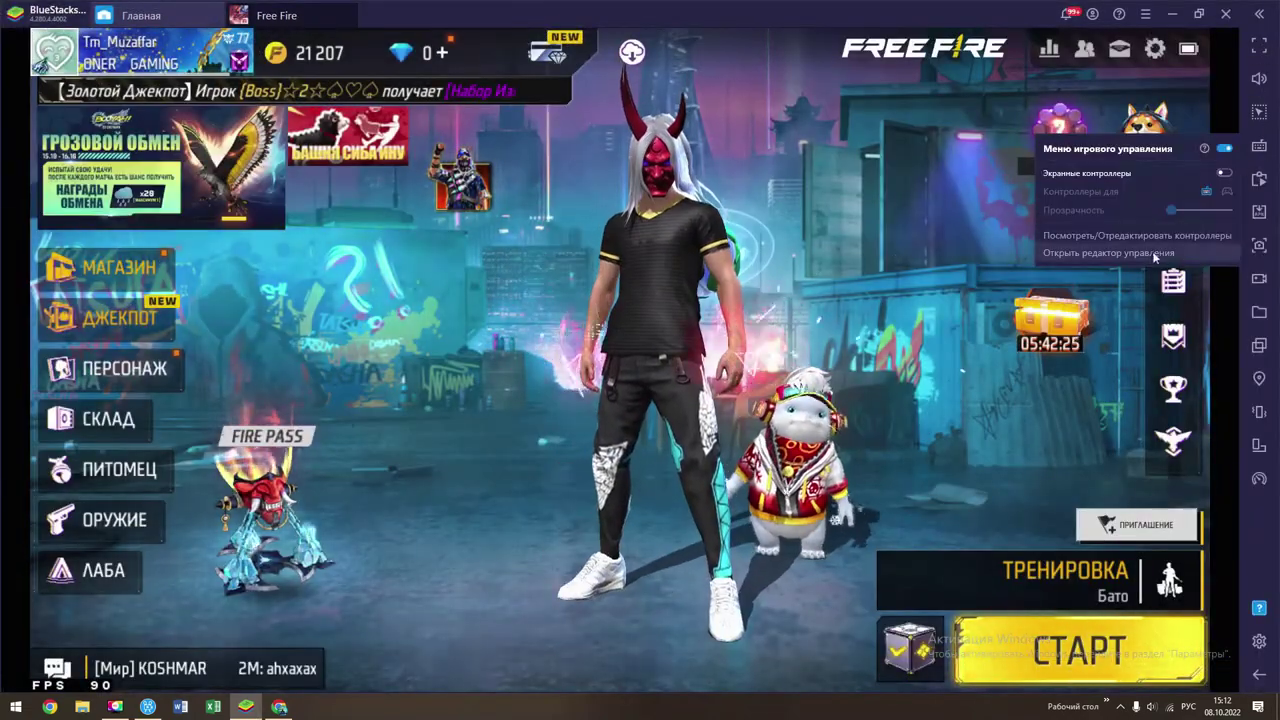
pyautogui.click(1223, 173)
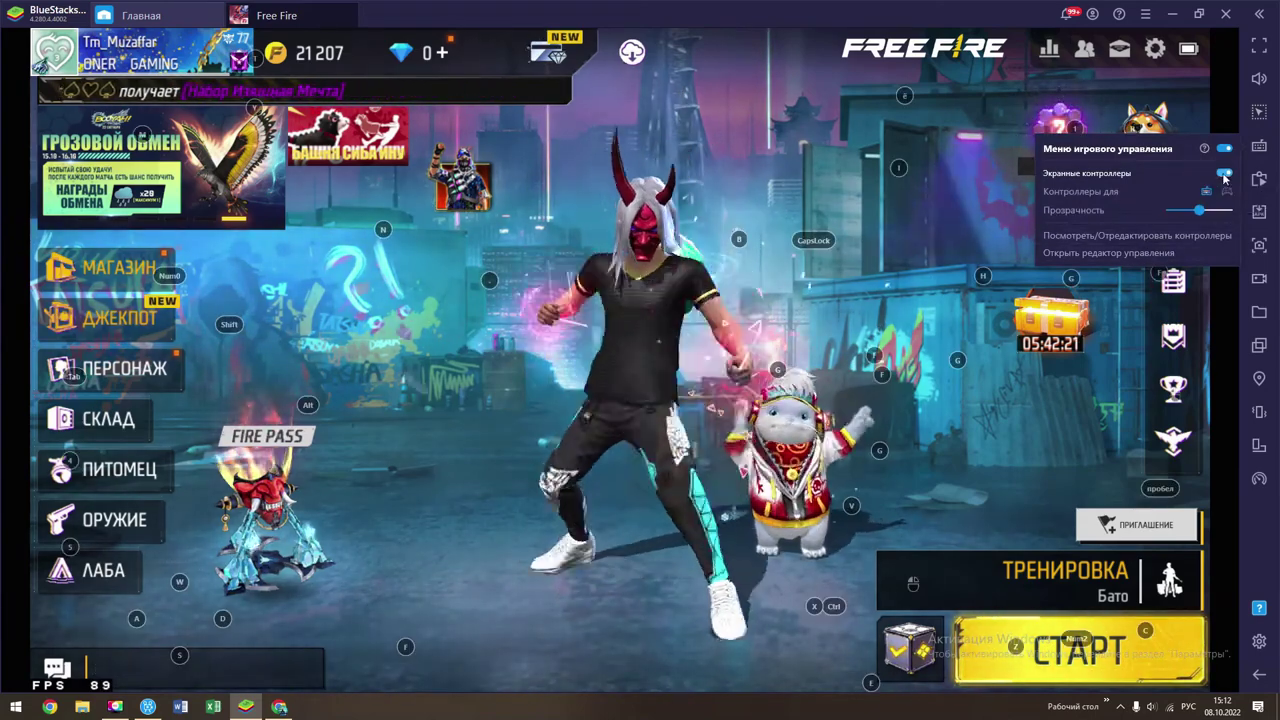
pyautogui.click(834, 617)
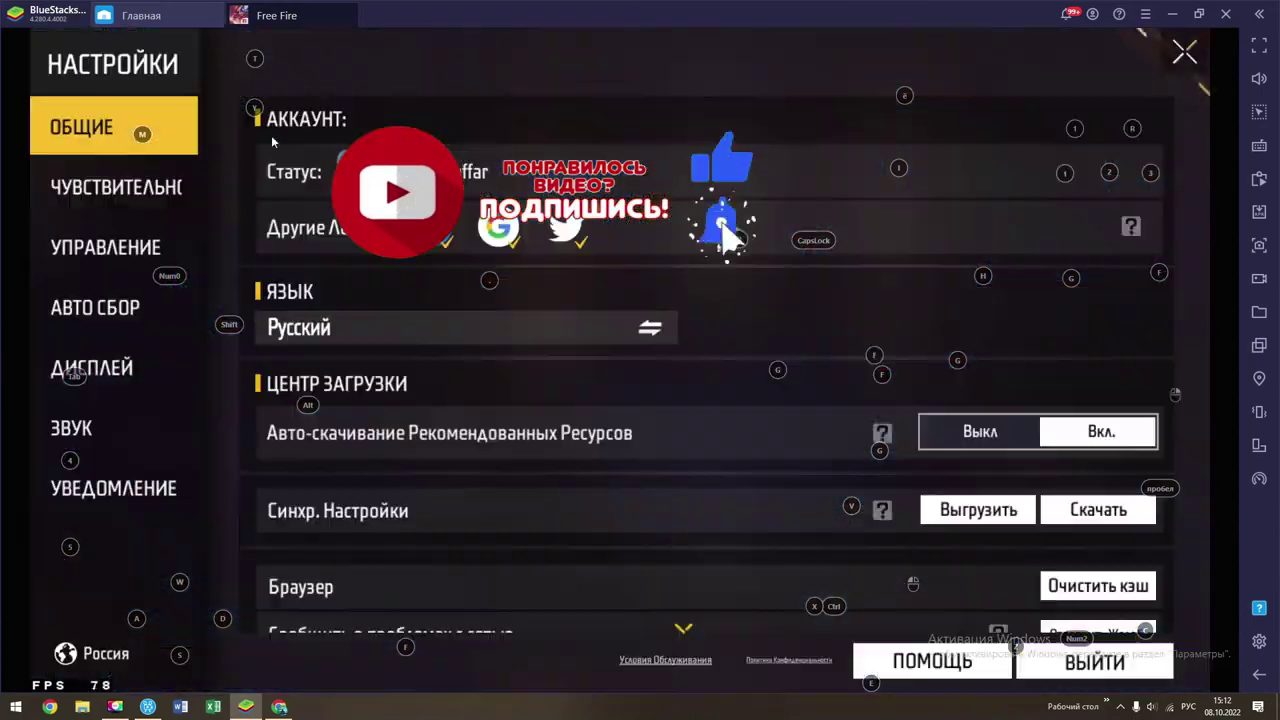
pyautogui.click(168, 190)
pyautogui.click(172, 248)
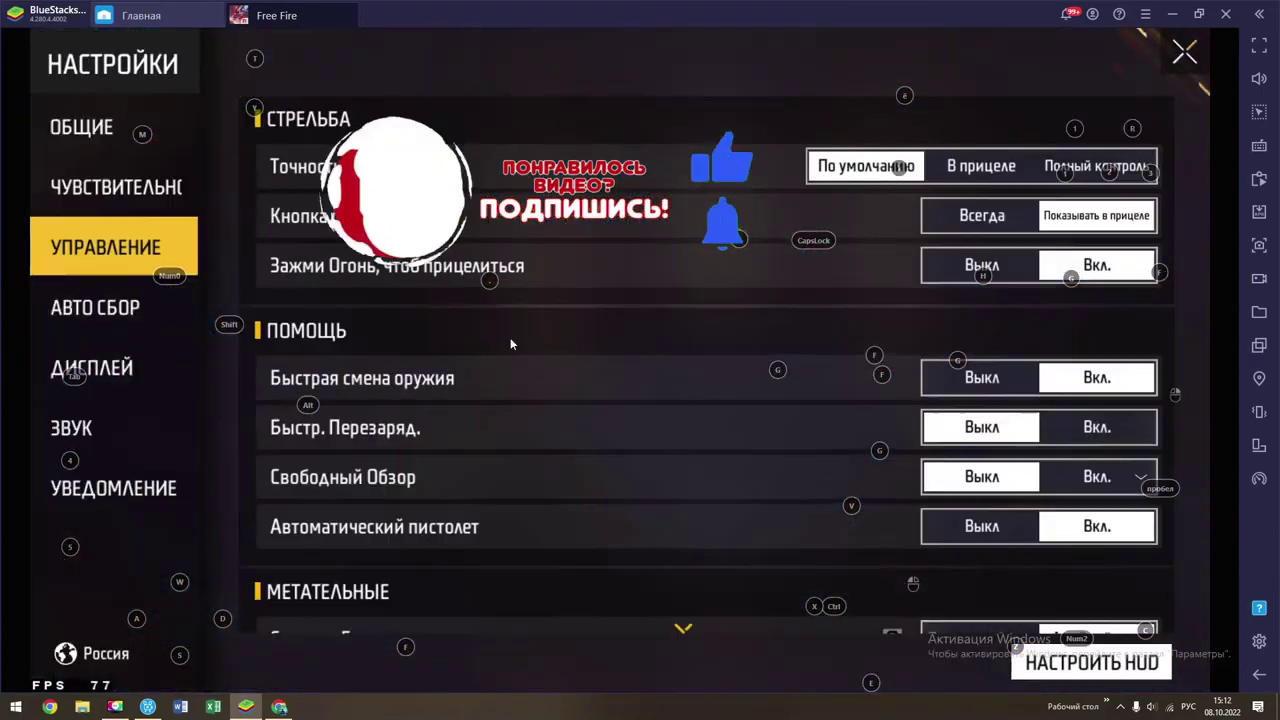
pyautogui.click(1090, 662)
pyautogui.click(913, 584)
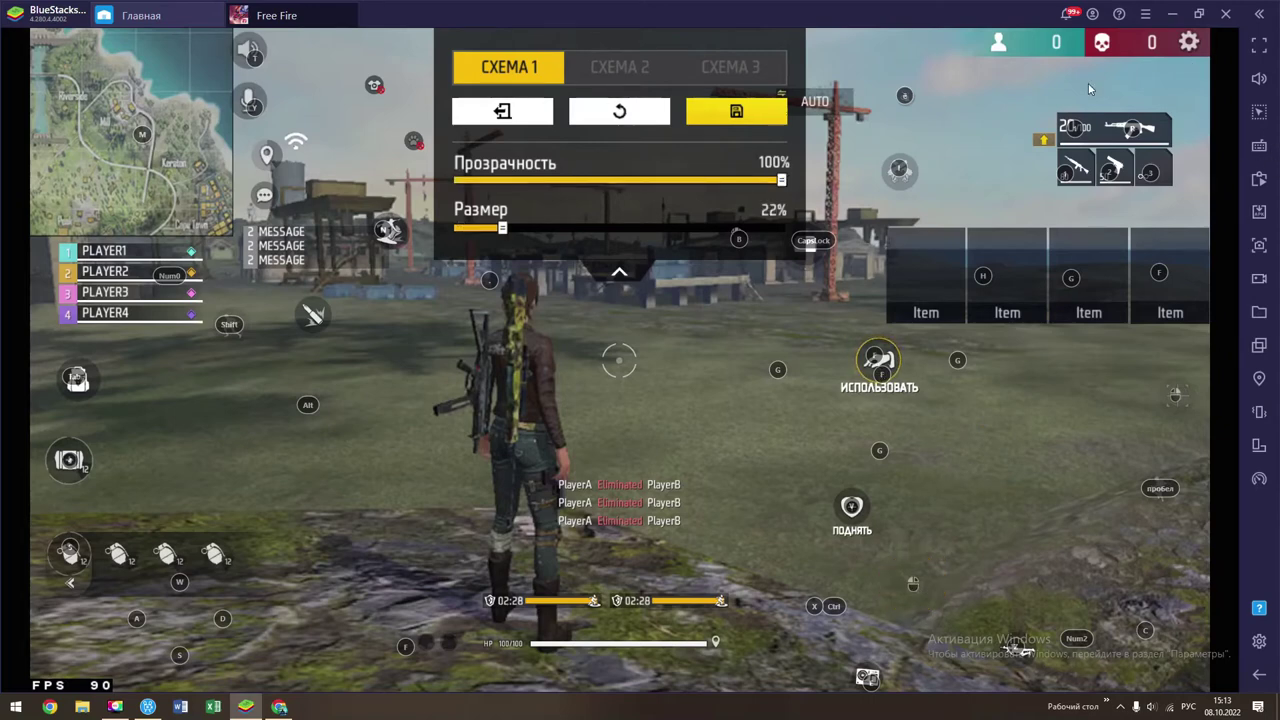
pyautogui.click(736, 112)
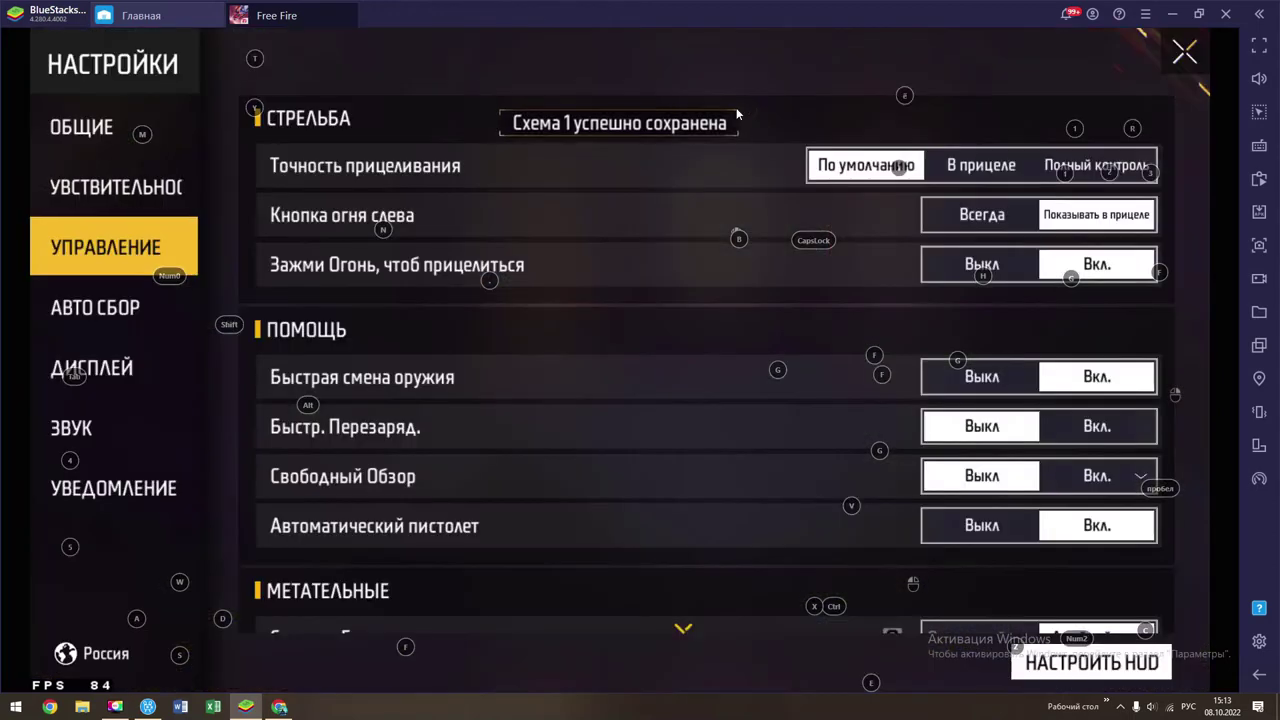
# - Leave the game settings, turn off the on-screen controllers, and glance at the game controls editor
pyautogui.click(1180, 56)
pyautogui.moveTo(1265, 148)
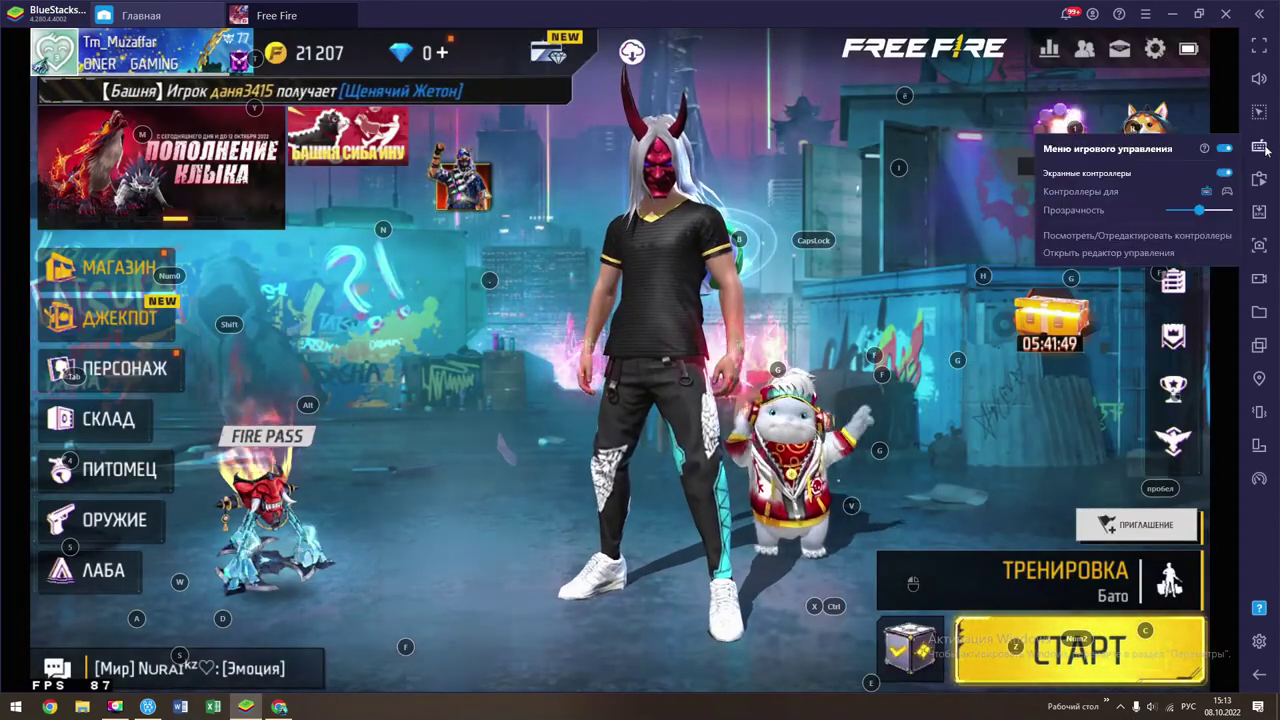
pyautogui.click(1224, 173)
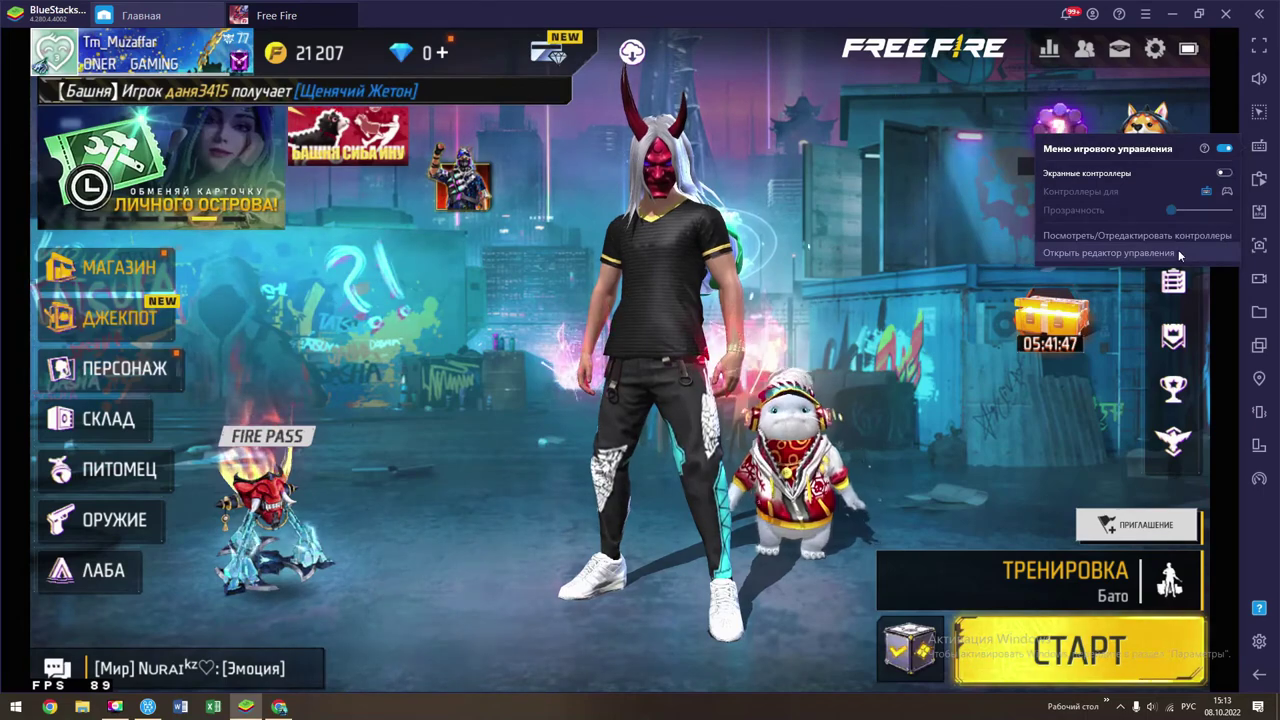
pyautogui.click(1060, 253)
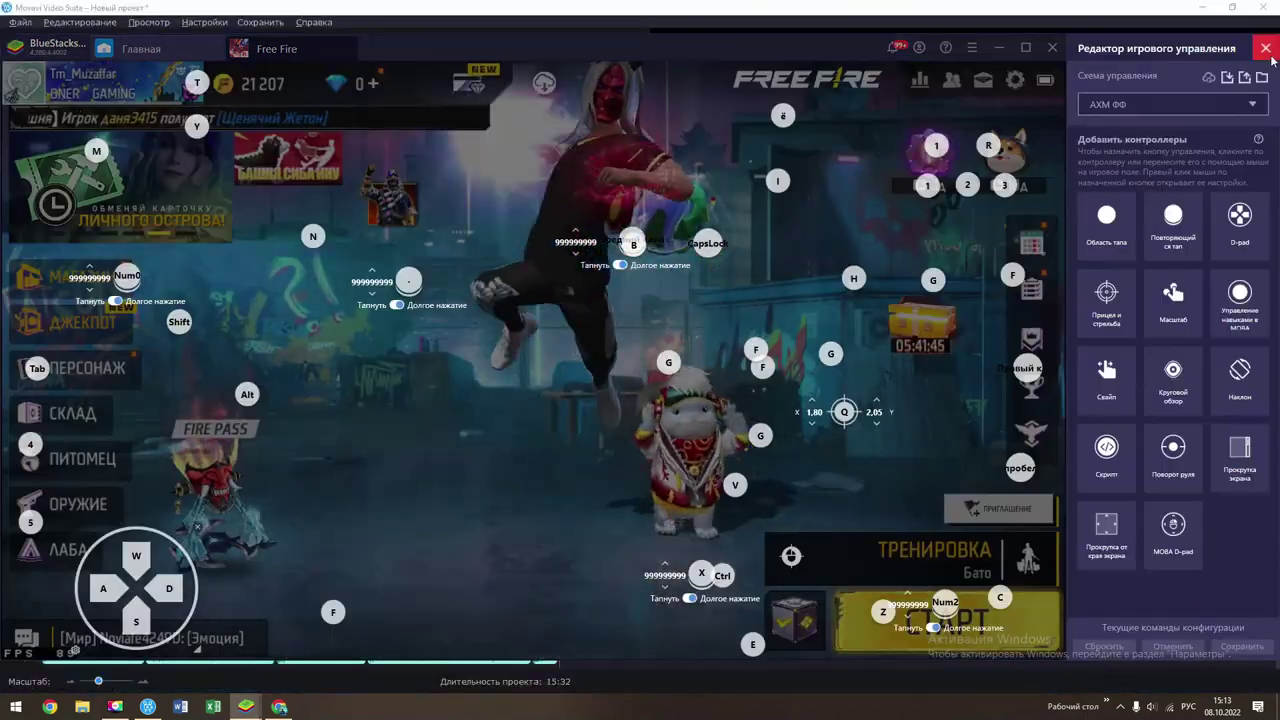
pyautogui.click(1265, 48)
# - Review Free Fire's sensitivity sliders, shooting and assistance control options, and the HUD layout
pyautogui.click(1180, 54)
pyautogui.click(136, 195)
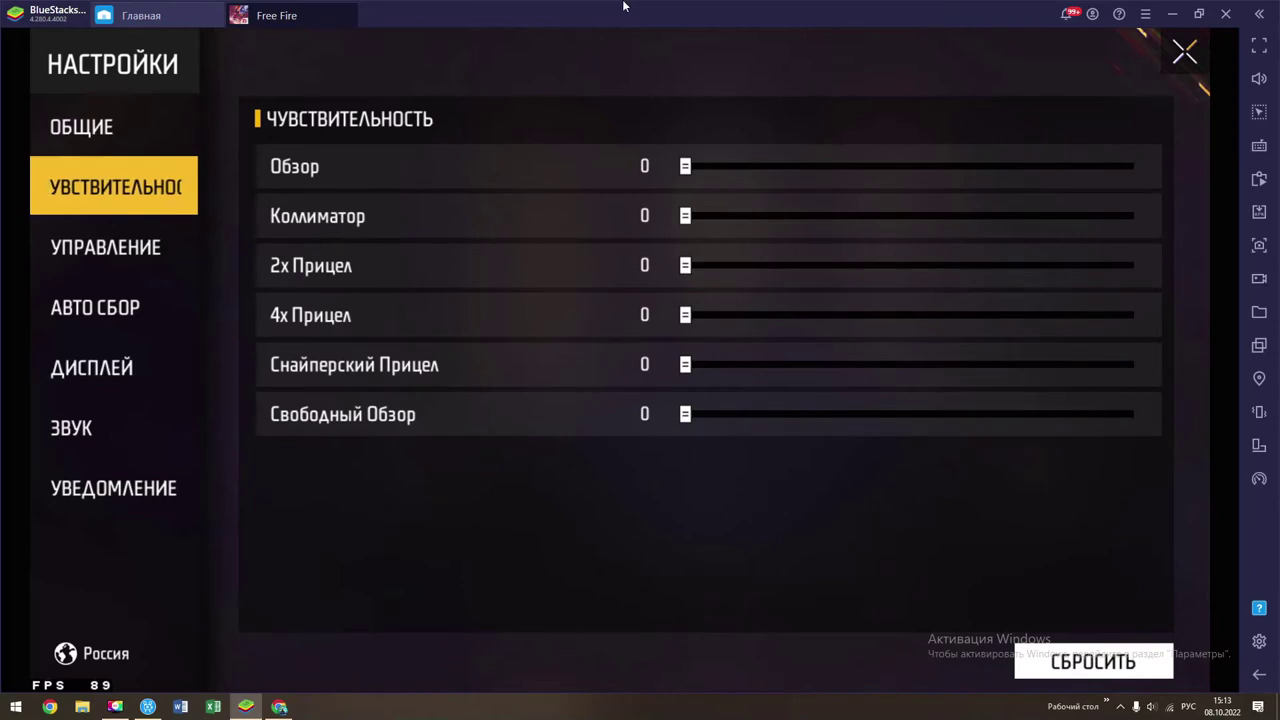
pyautogui.click(84, 243)
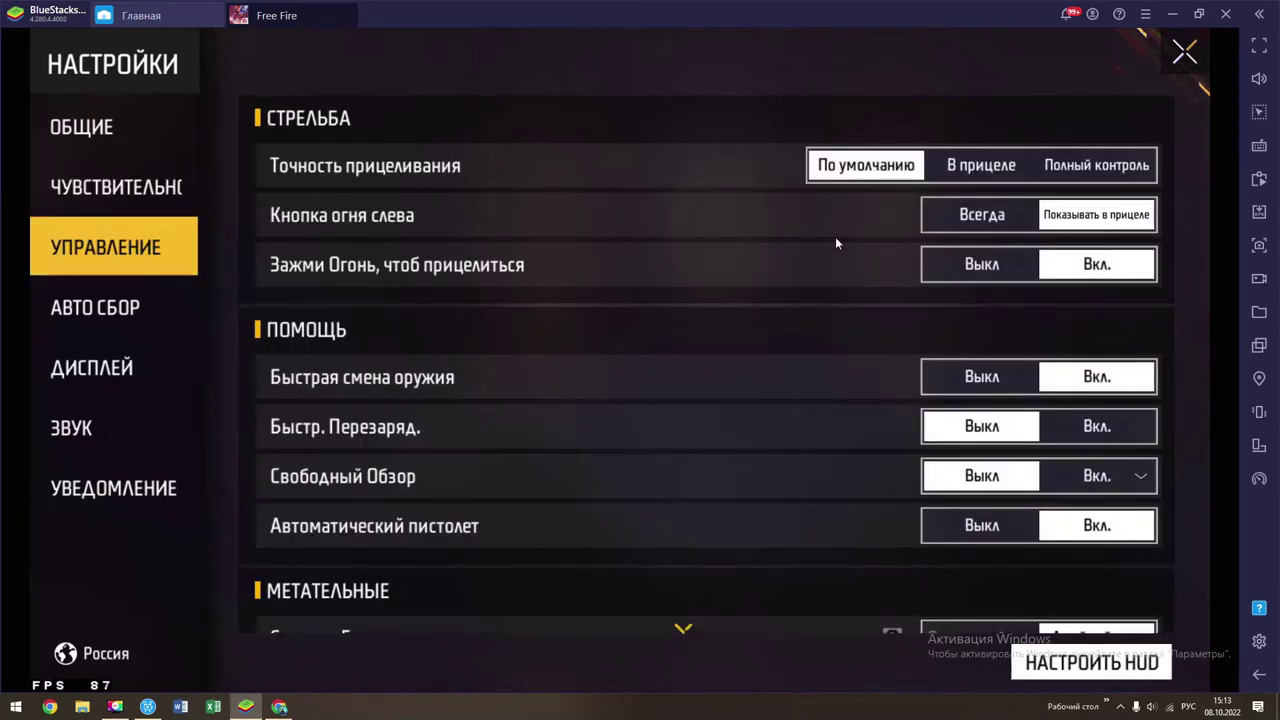
pyautogui.click(1070, 676)
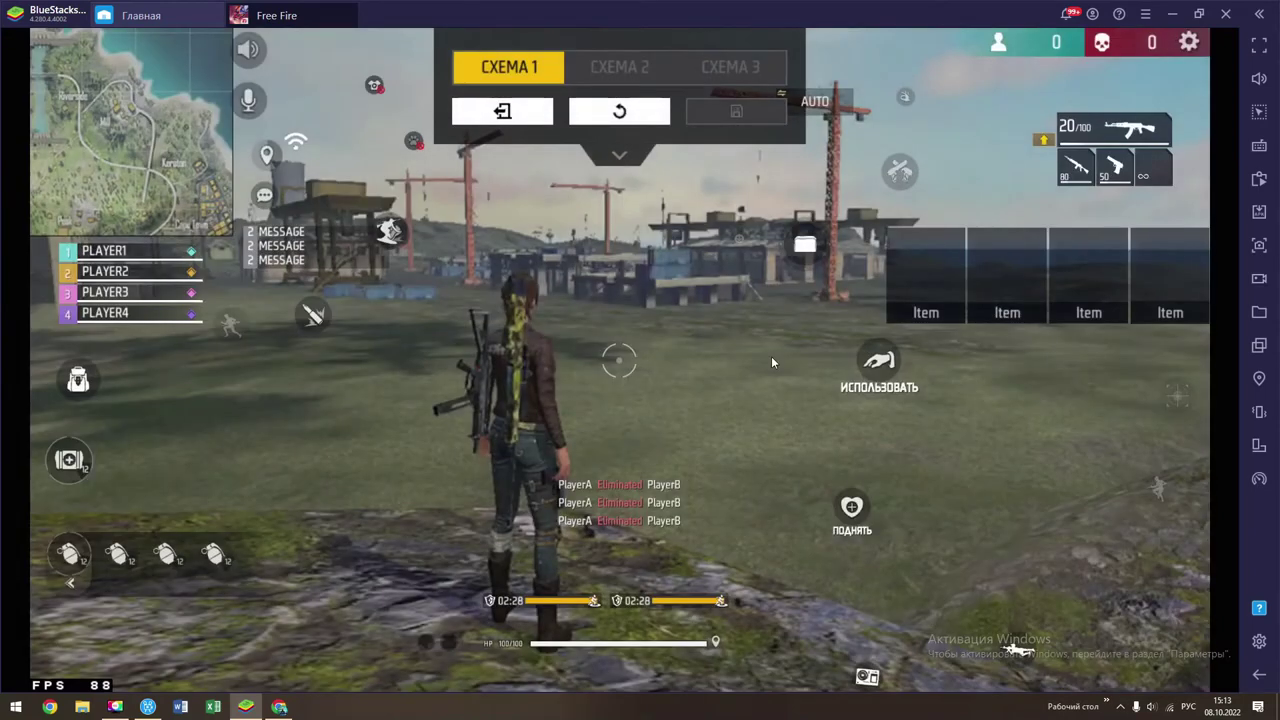
pyautogui.click(502, 111)
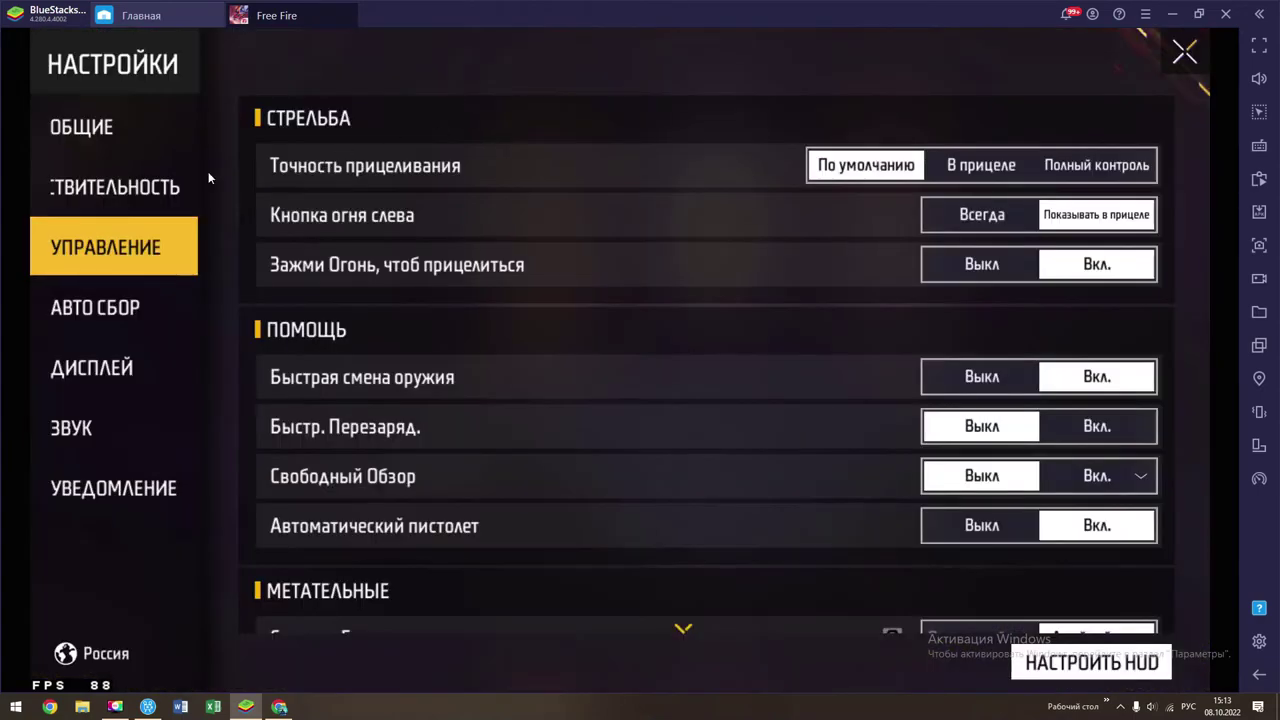
# - Examine the game's display settings for graphics, resolution, shadows, filter, FPS, minimap and shooting notifications
pyautogui.click(113, 310)
pyautogui.click(119, 373)
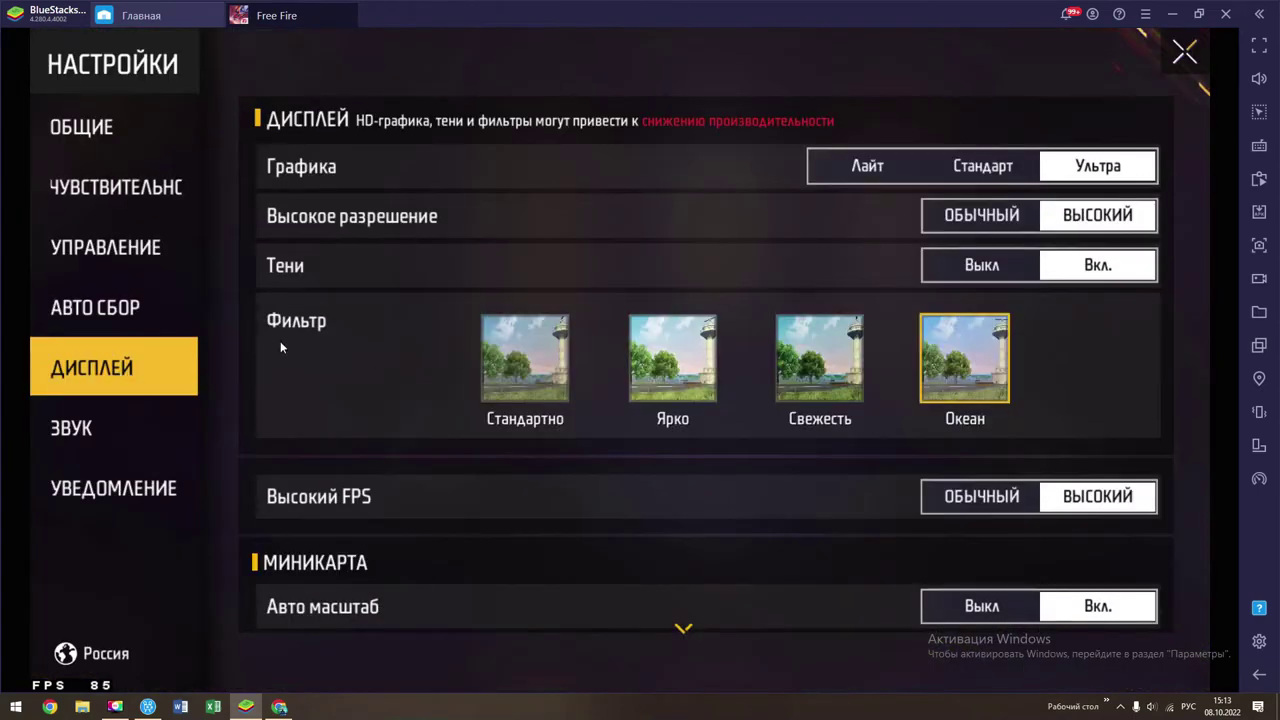
pyautogui.scroll(-3, 549, 434)
pyautogui.scroll(3, 640, 212)
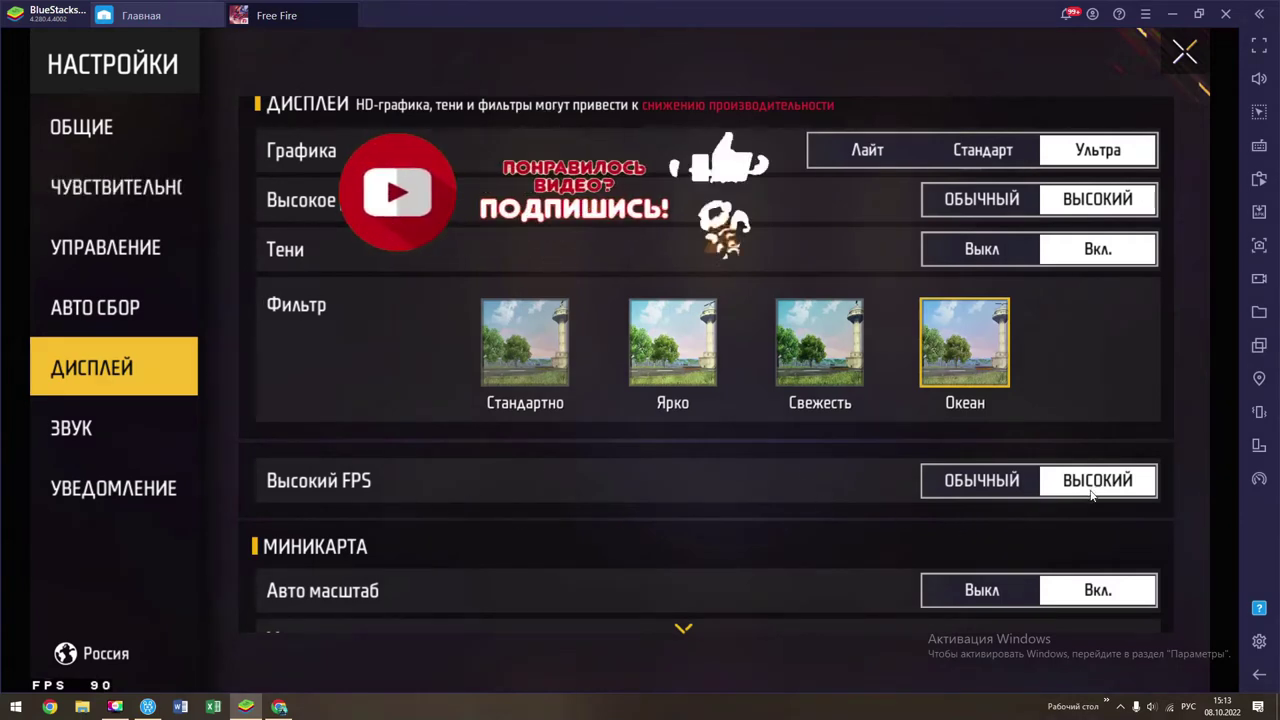
pyautogui.moveTo(763, 545); pyautogui.dragTo(757, 430)
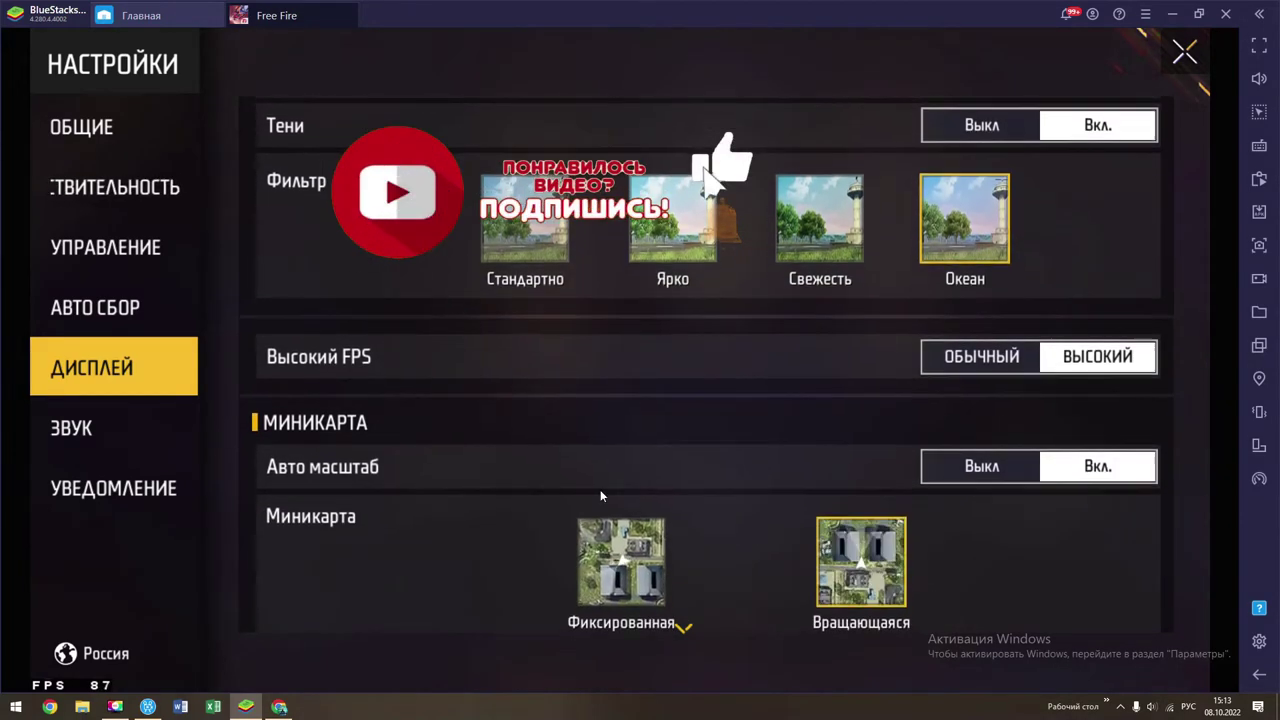
pyautogui.moveTo(474, 466); pyautogui.dragTo(598, 298)
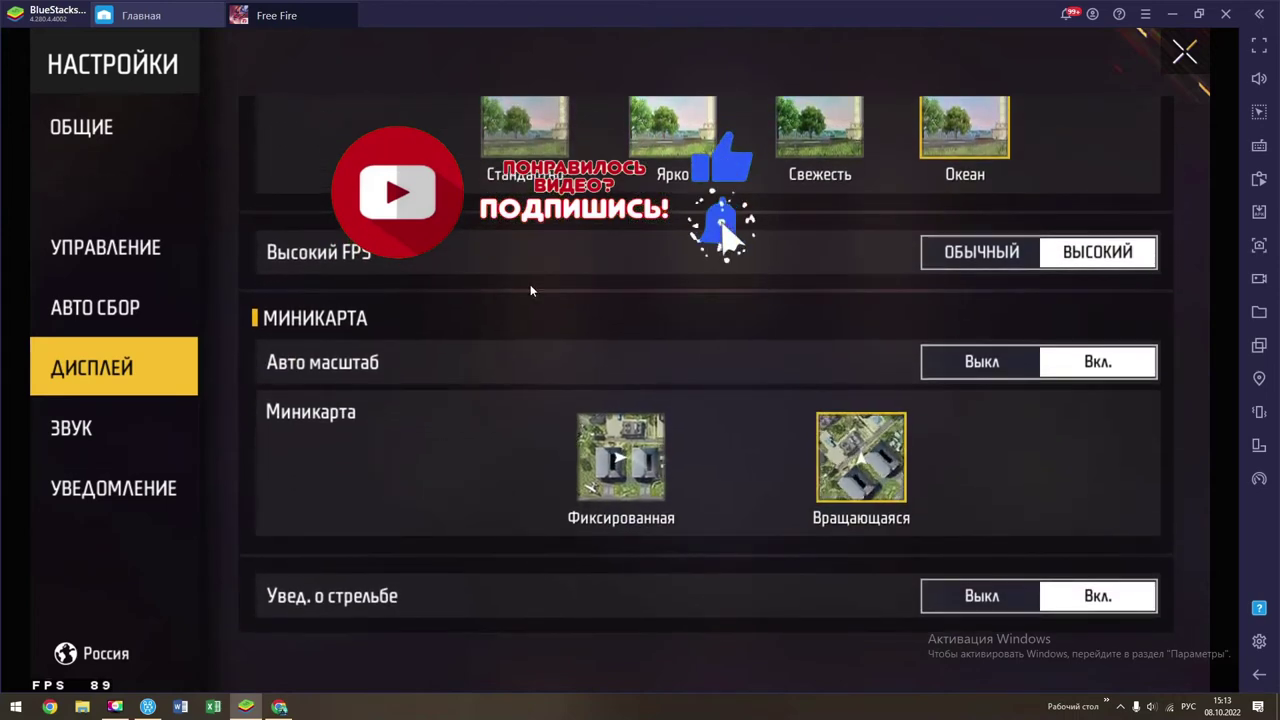
# - View the custom HUD layout again, and check the auto pickup settings
pyautogui.click(108, 250)
pyautogui.click(1024, 668)
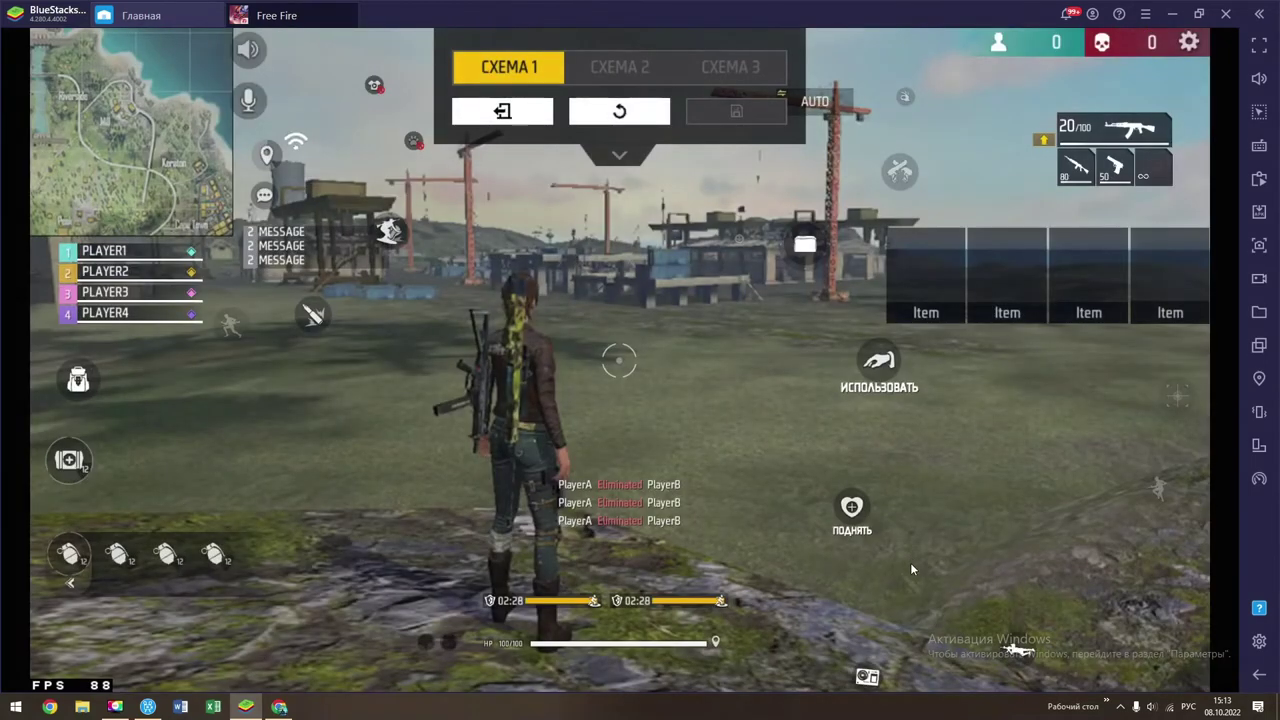
pyautogui.click(511, 118)
pyautogui.click(80, 320)
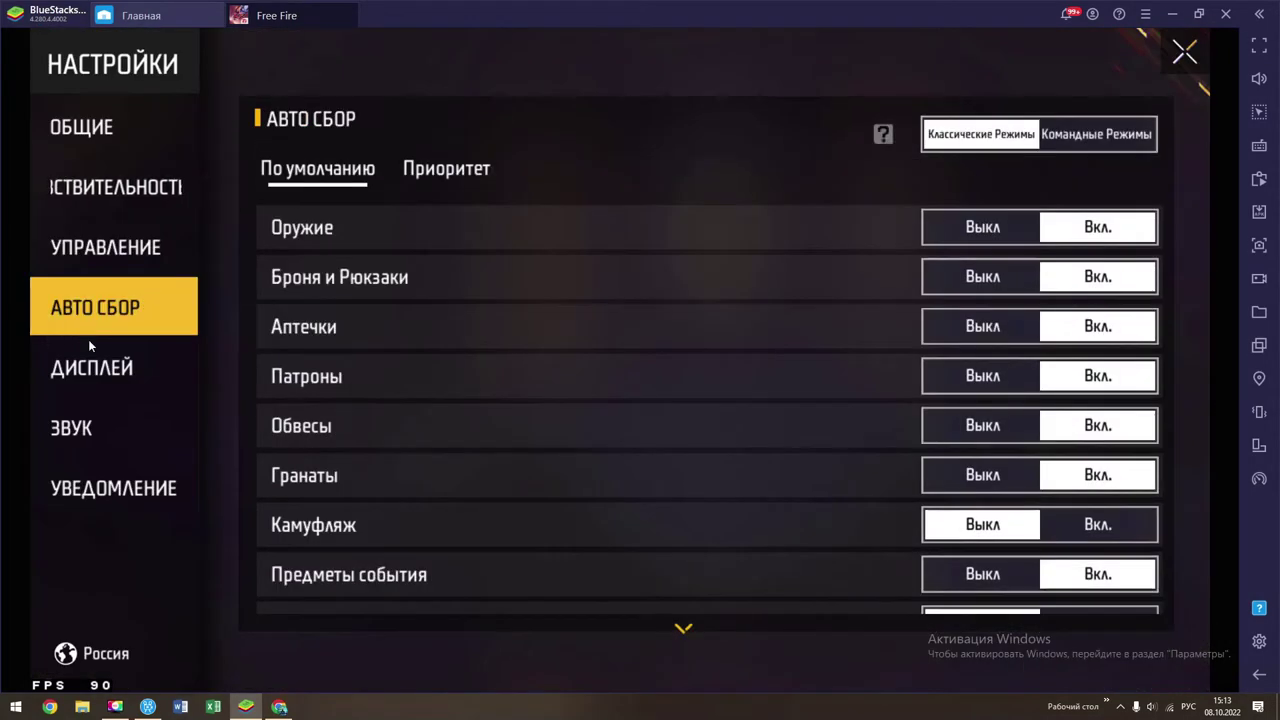
# - In the display settings, try the Лайт and Ультра graphics levels, and set the graphics to Стандарт
pyautogui.click(90, 360)
pyautogui.scroll(5, 470, 266)
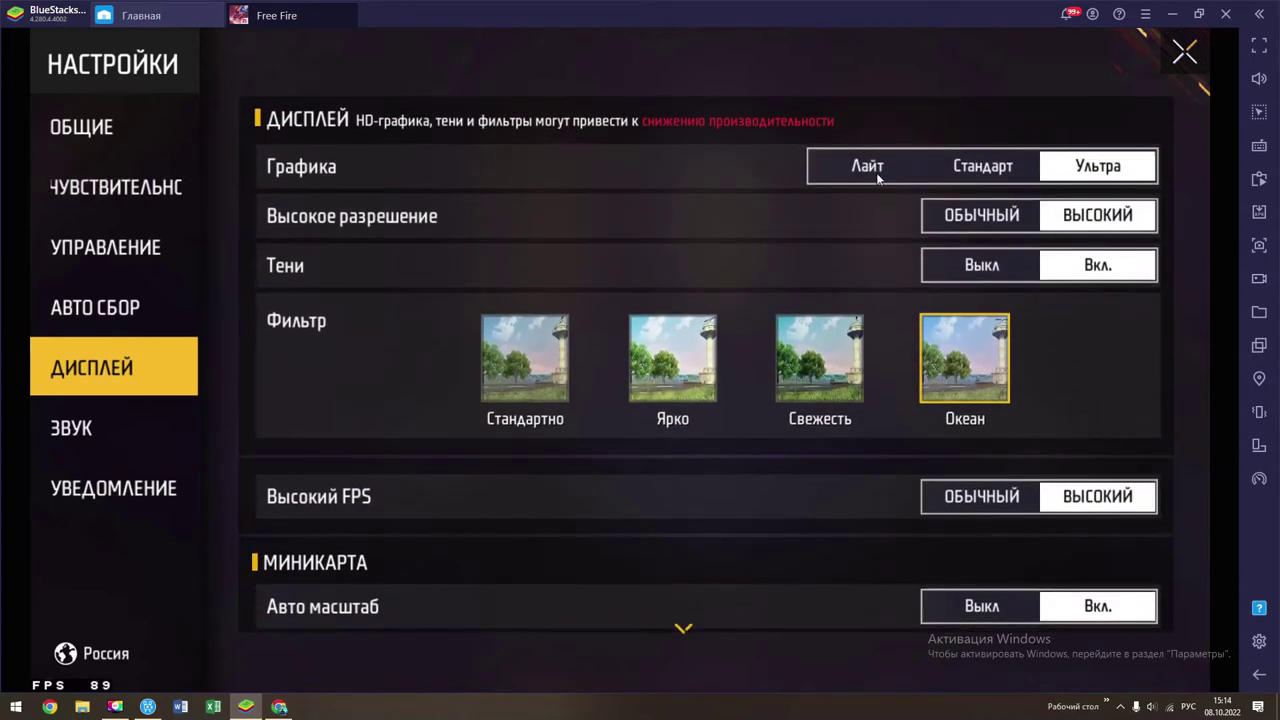
pyautogui.click(818, 180)
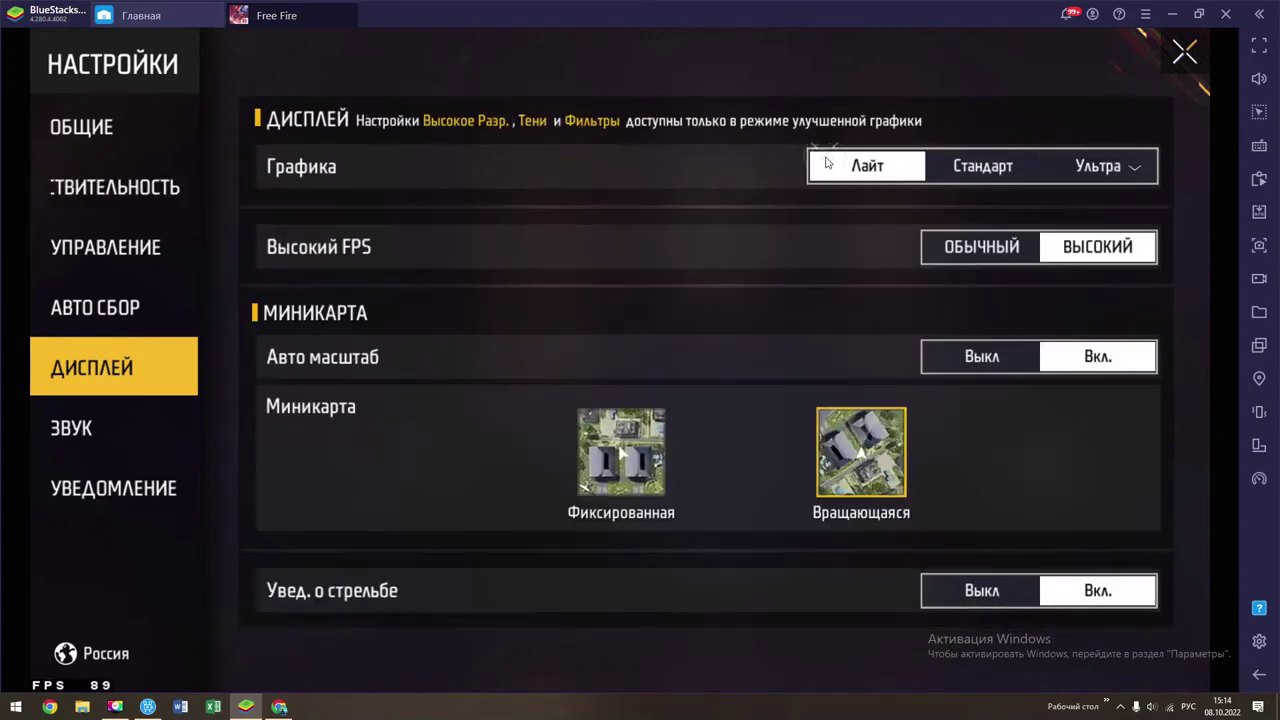
pyautogui.click(1068, 175)
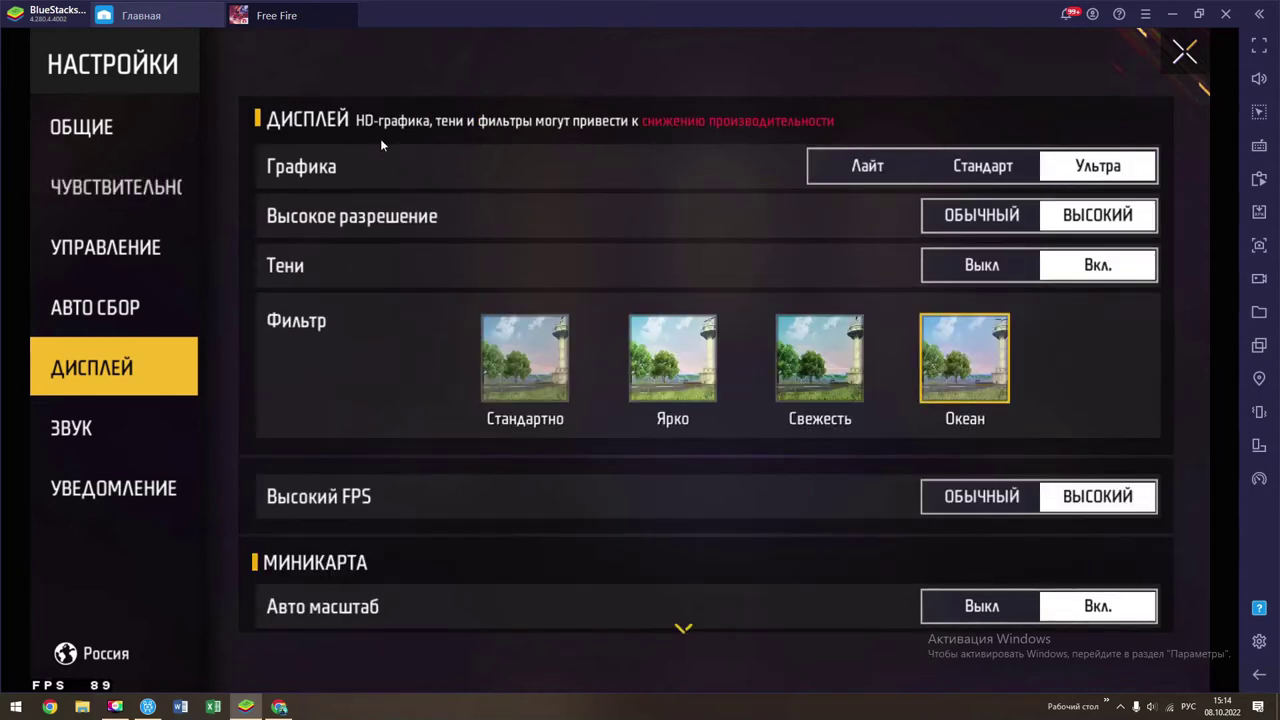
pyautogui.click(985, 167)
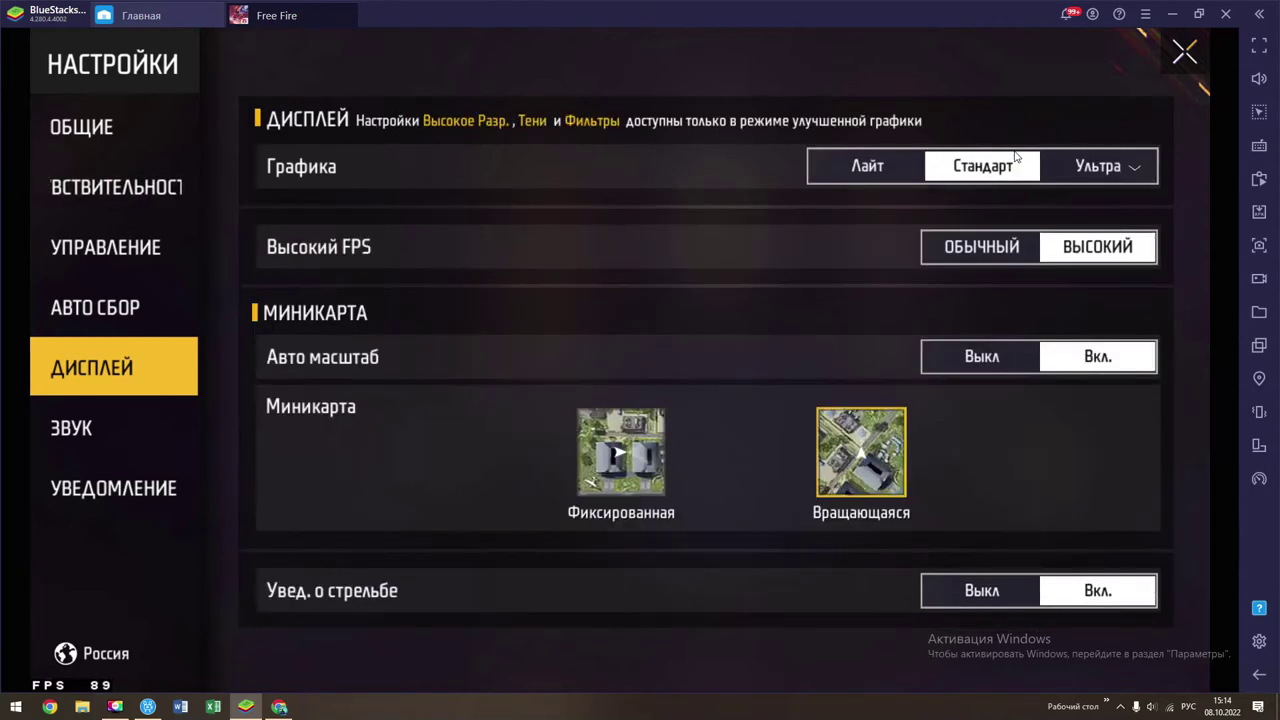
# - Set the graphics level to Ультра, and open the control settings
pyautogui.click(1115, 167)
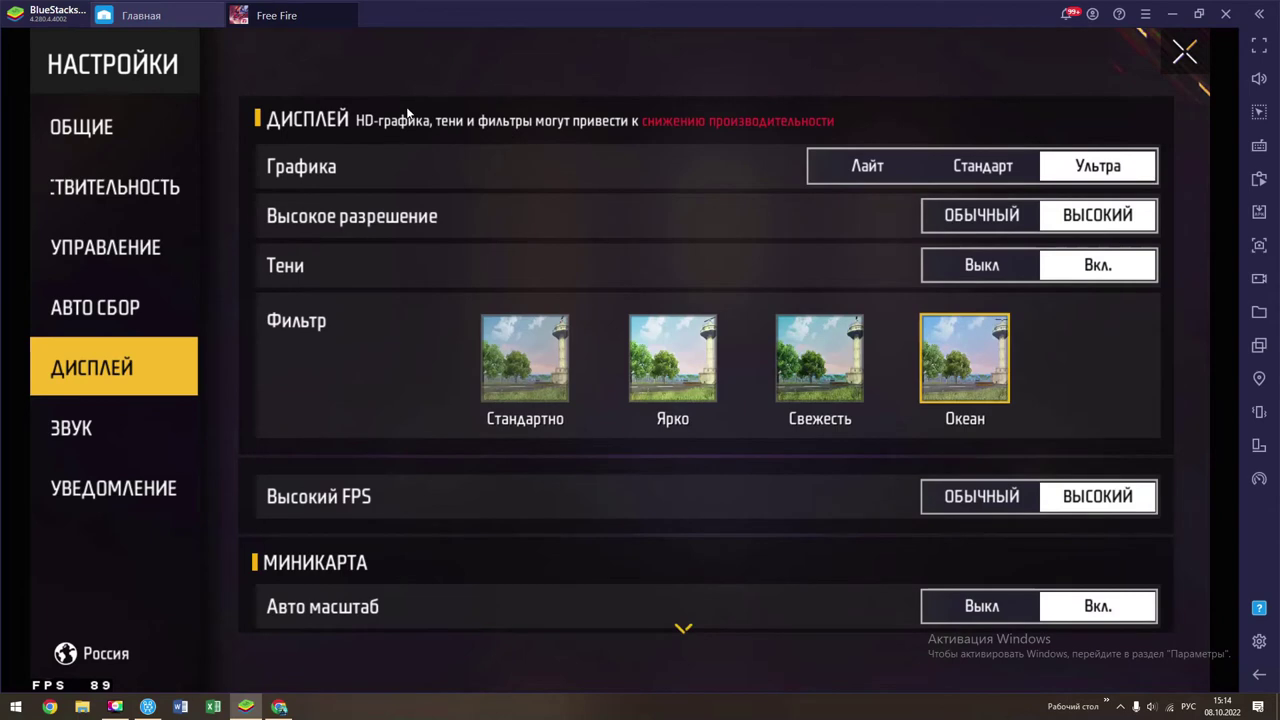
pyautogui.click(47, 242)
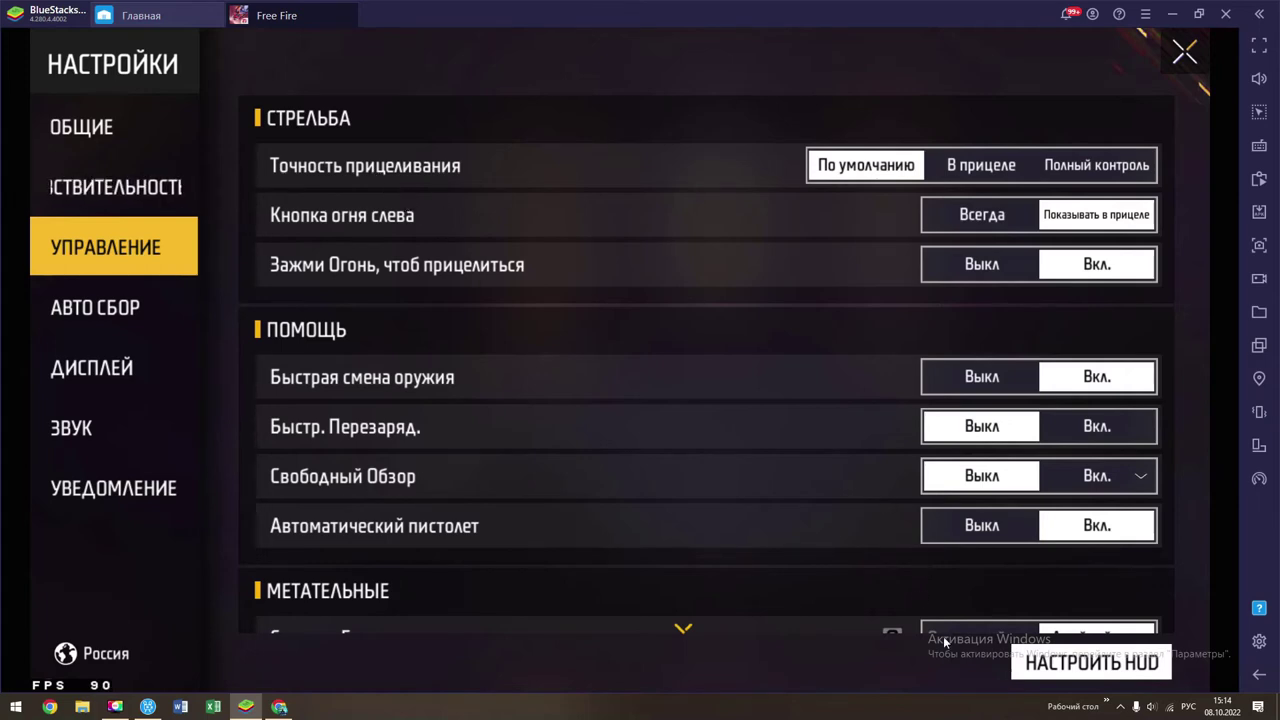
# - Check the transparency and size of individual controls, including the grenade slots and fire button, in the custom HUD layout СХЕМА 1
pyautogui.click(1031, 668)
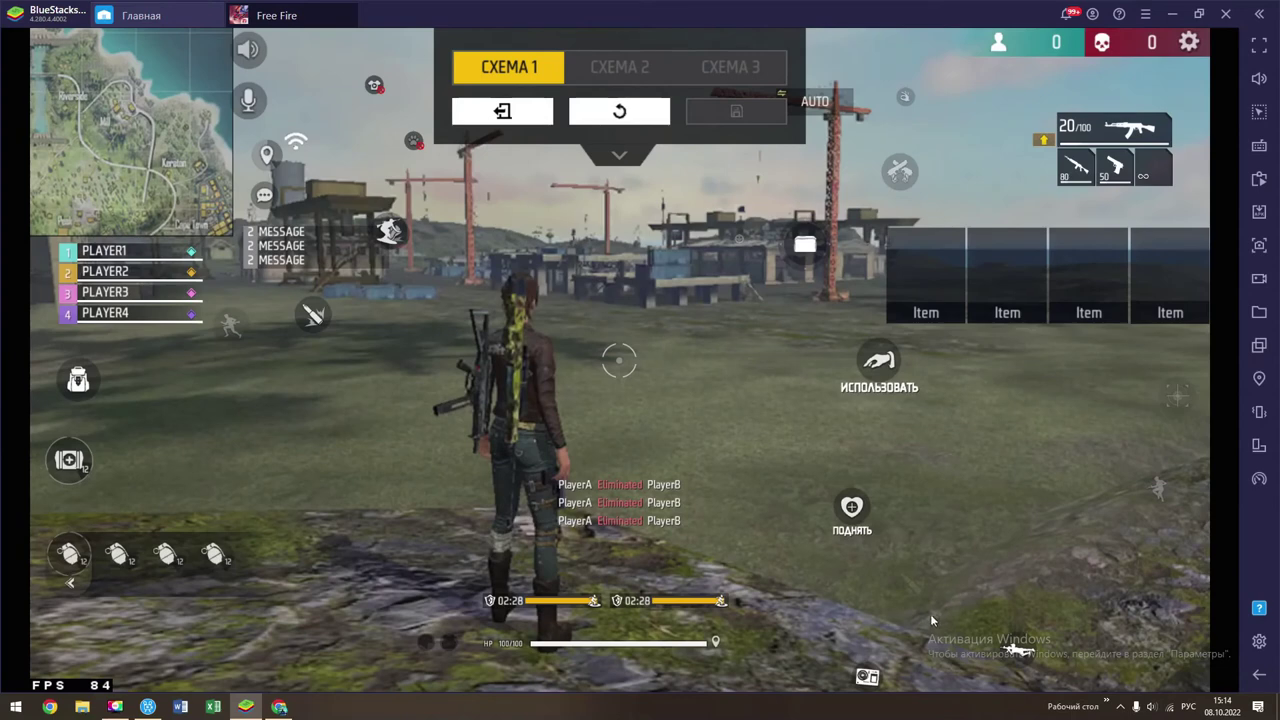
pyautogui.click(898, 576)
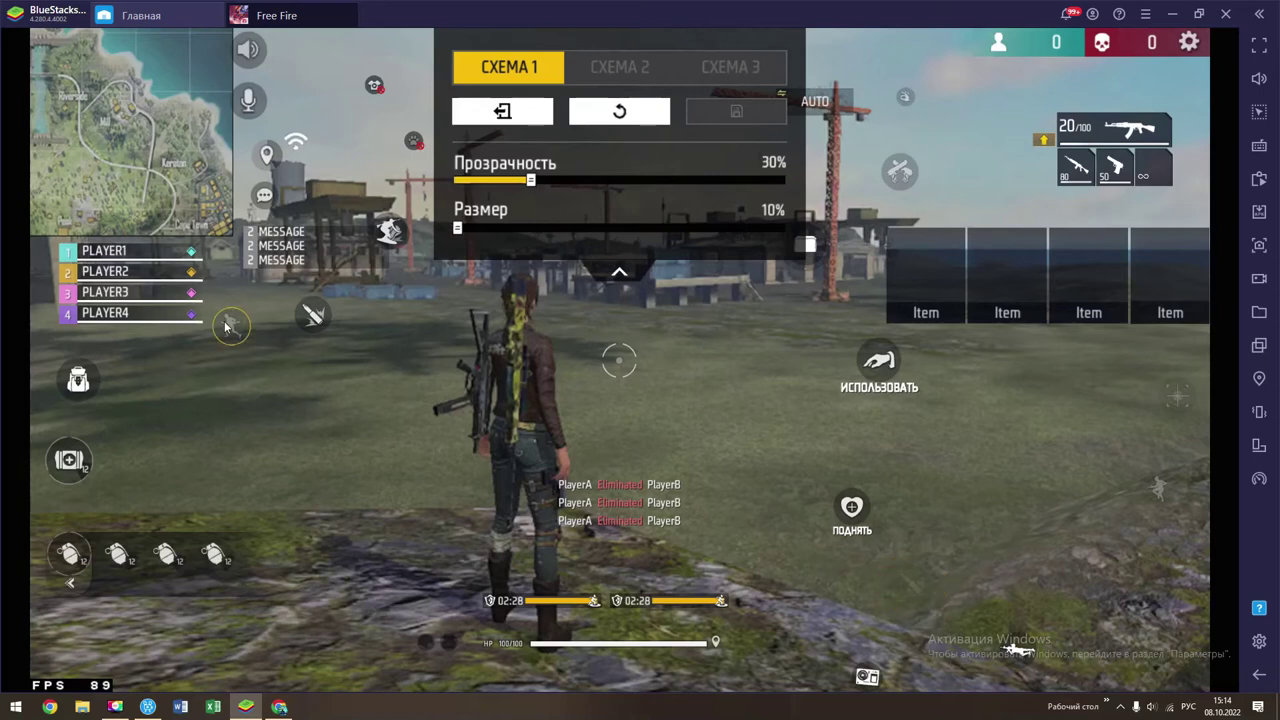
pyautogui.click(58, 560)
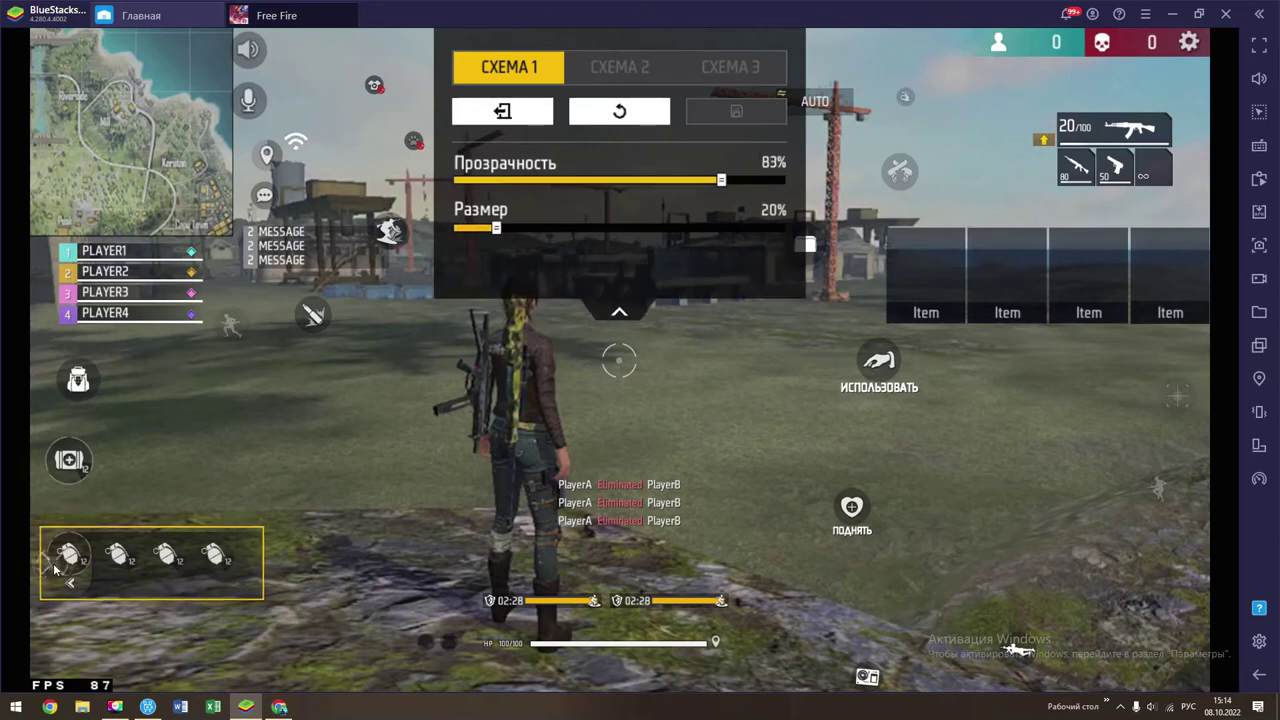
pyautogui.click(916, 584)
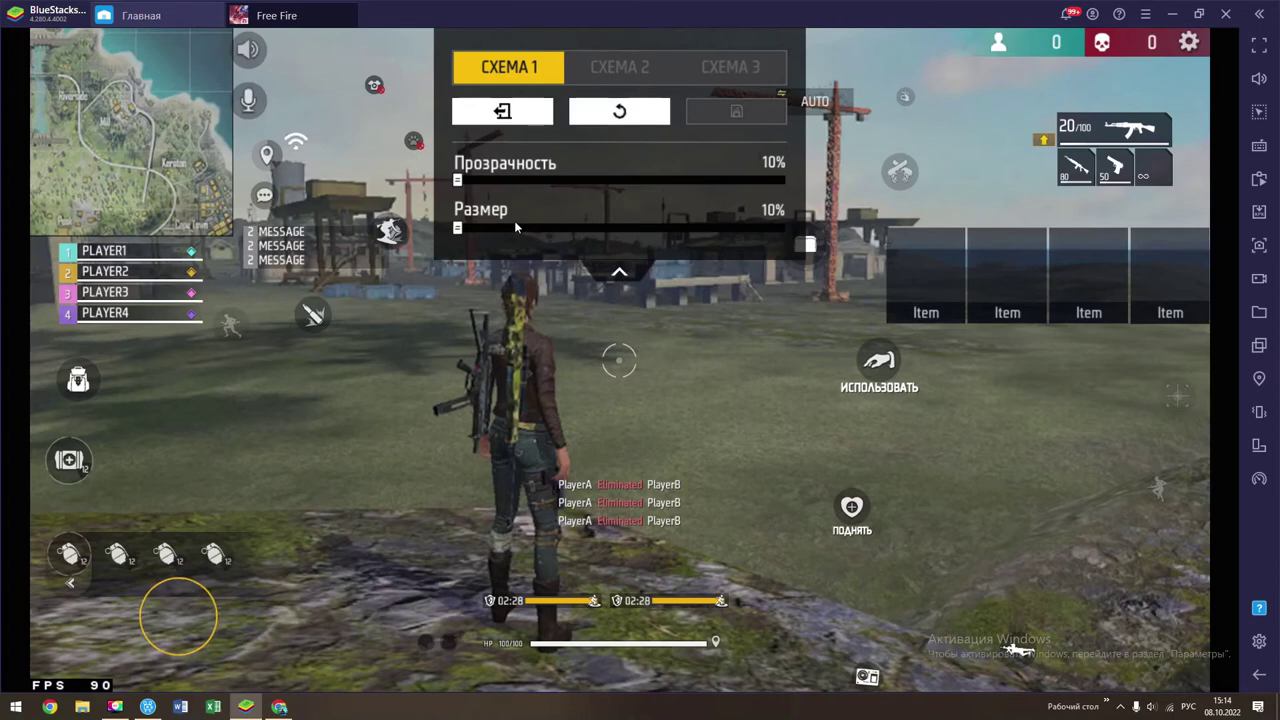
pyautogui.click(929, 586)
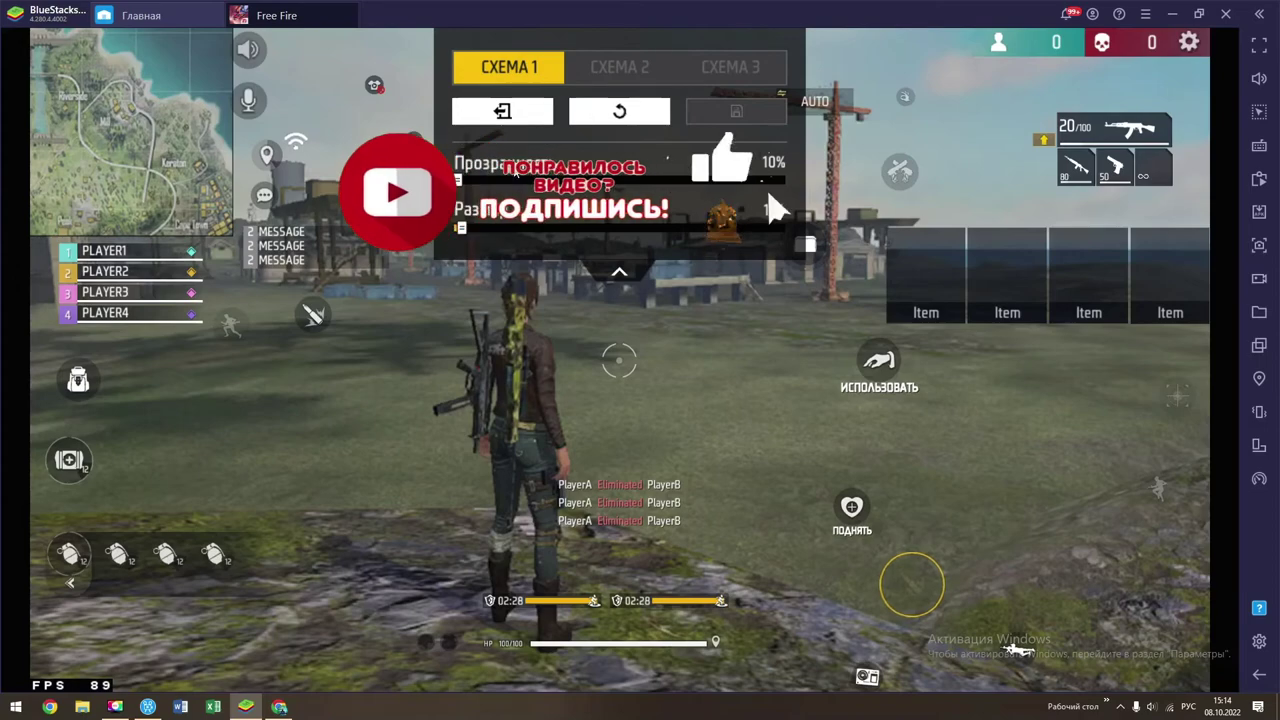
# - Leave the HUD editor and close the game settings to return to the lobby
pyautogui.click(522, 115)
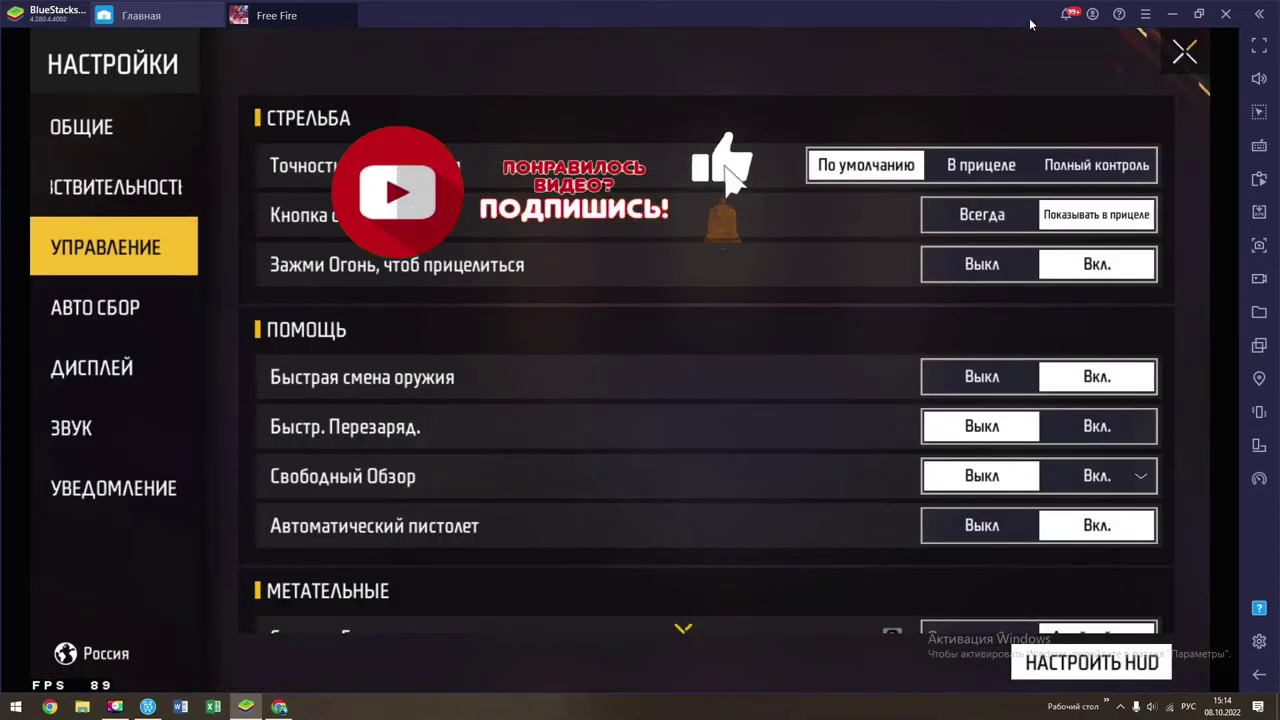
pyautogui.moveTo(741, 288); pyautogui.dragTo(742, 200)
pyautogui.moveTo(723, 446); pyautogui.dragTo(730, 300)
pyautogui.click(1181, 53)
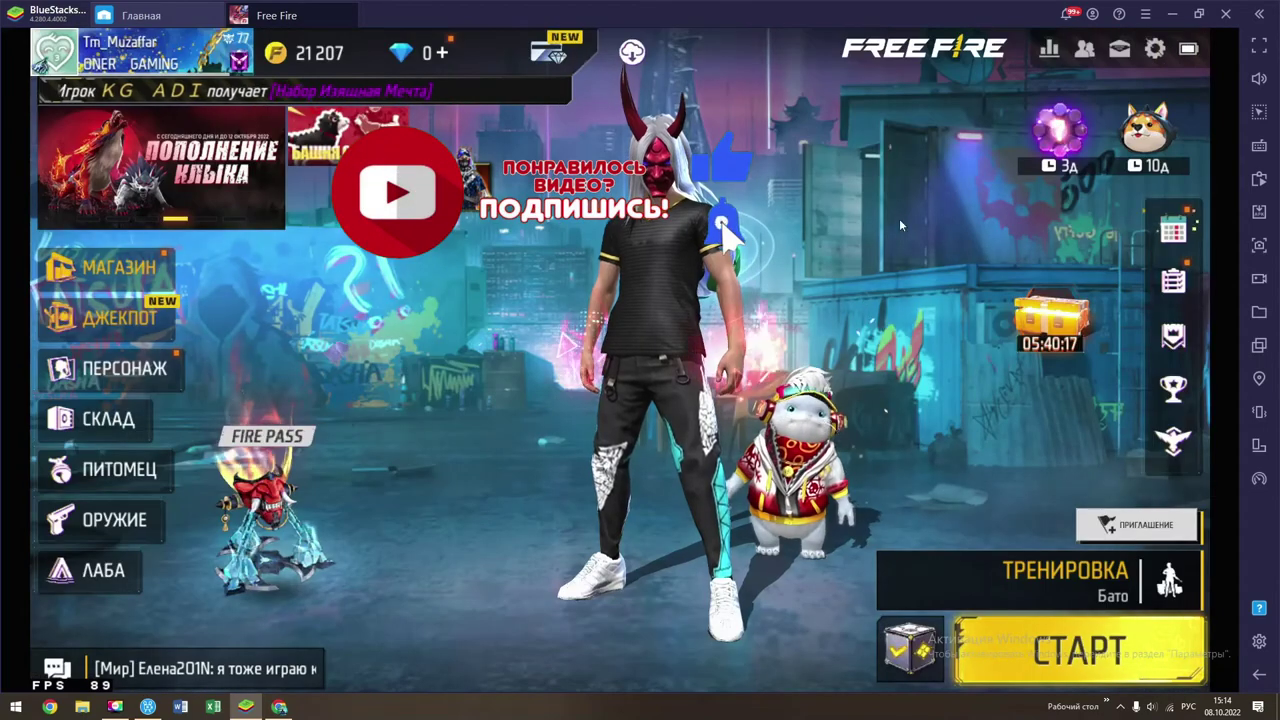
# - Play an emote with the lobby character, and switch the game to full screen
pyautogui.click(653, 316)
pyautogui.click(655, 318)
pyautogui.click(505, 390)
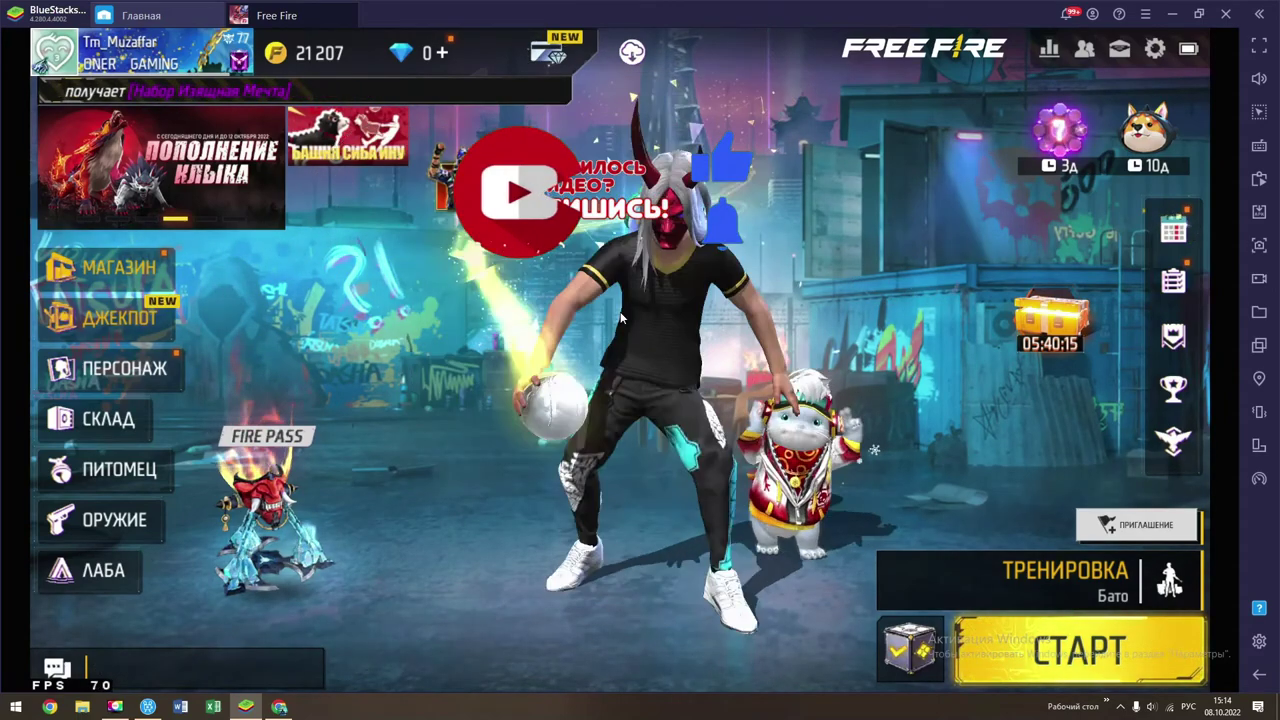
pyautogui.press('F11')
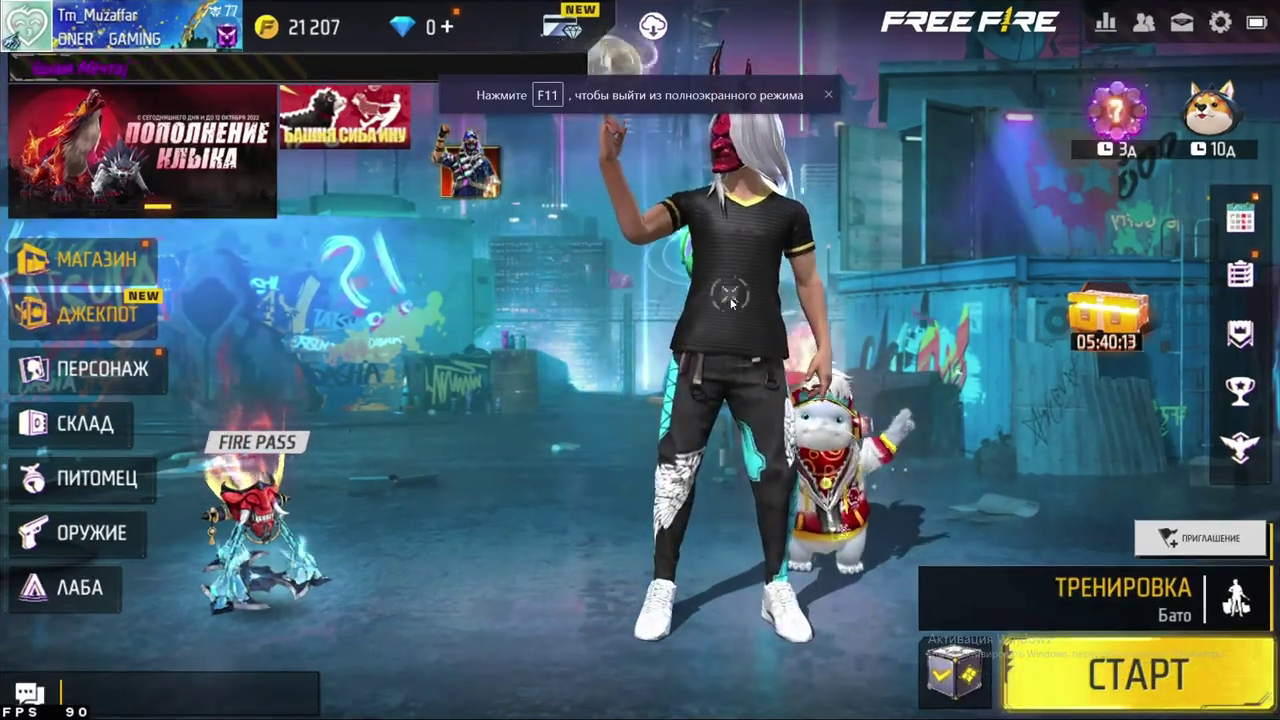
# - Play several different emotes with the lobby character from the emote wheel
pyautogui.click(624, 325)
pyautogui.click(487, 398)
pyautogui.click(630, 325)
pyautogui.click(703, 165)
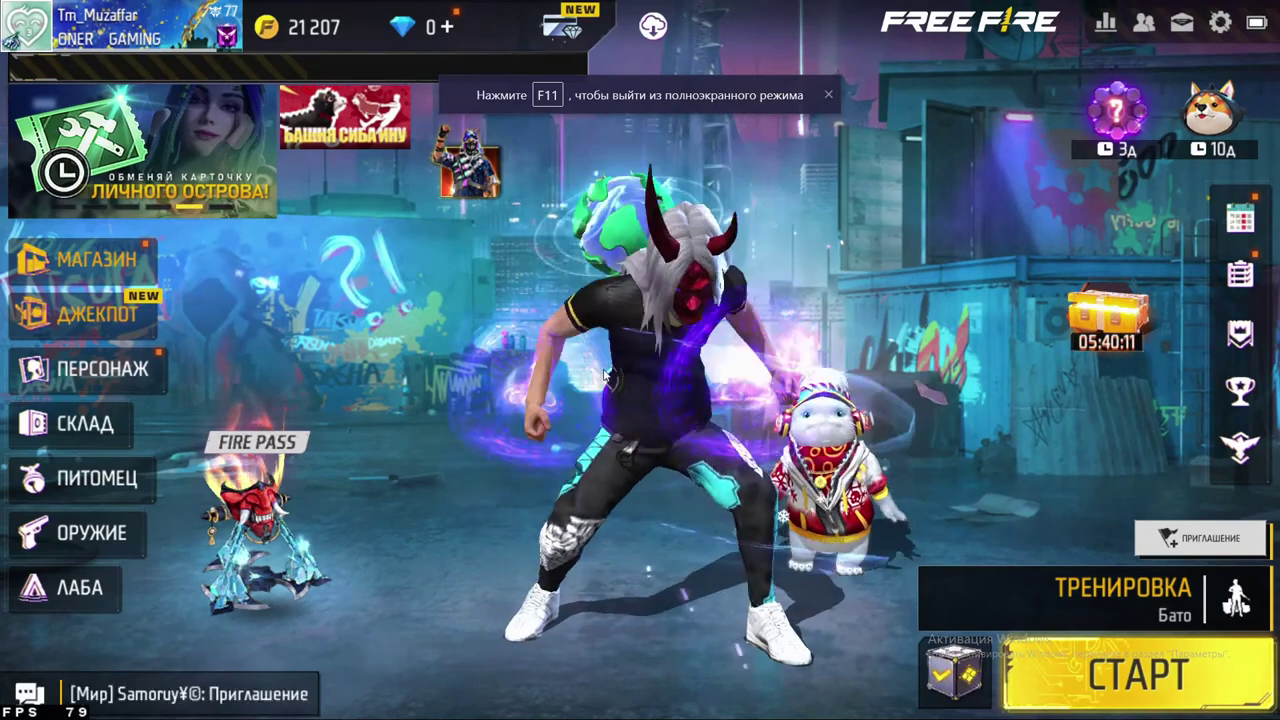
pyautogui.click(682, 275)
pyautogui.click(562, 156)
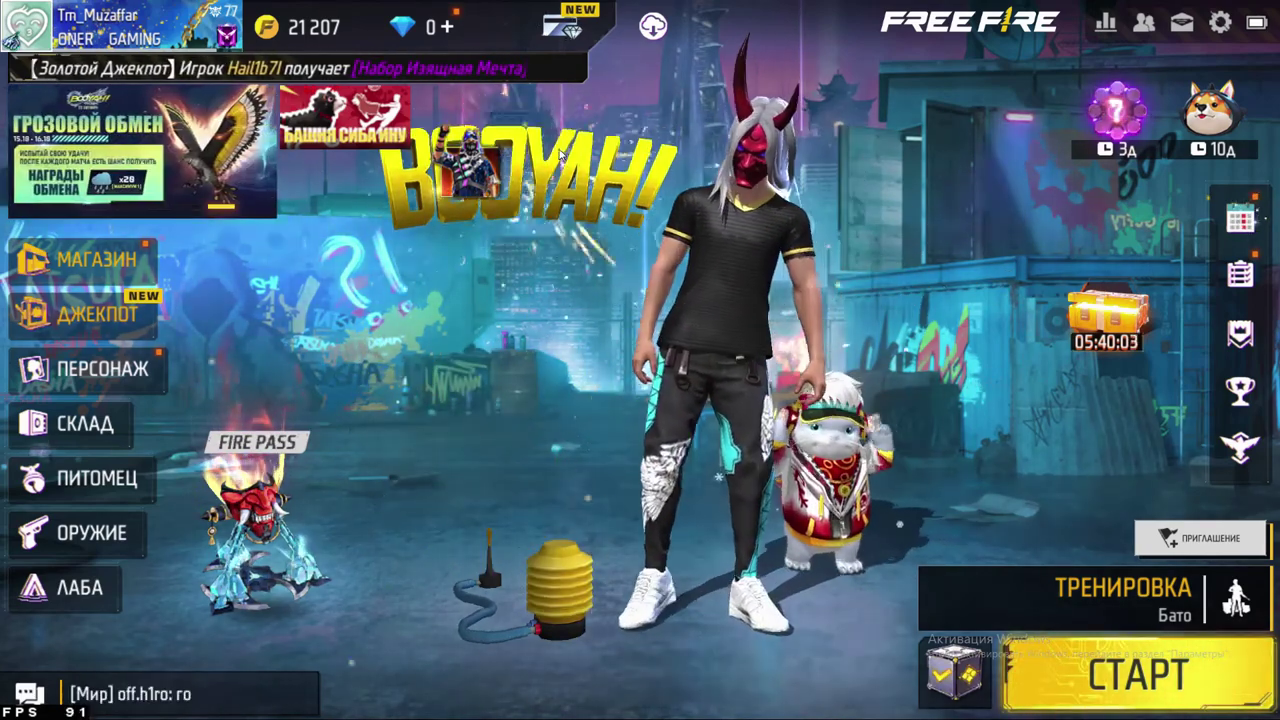
pyautogui.click(648, 172)
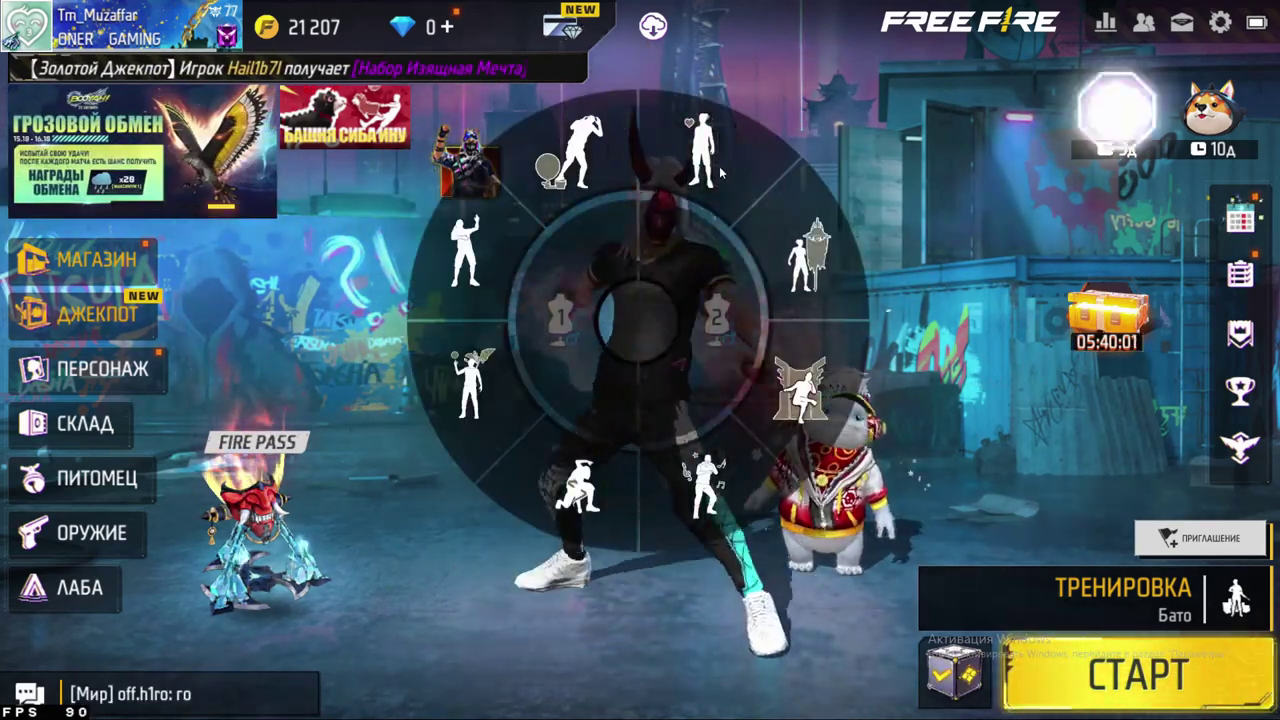
pyautogui.click(820, 165)
pyautogui.click(700, 290)
pyautogui.click(800, 382)
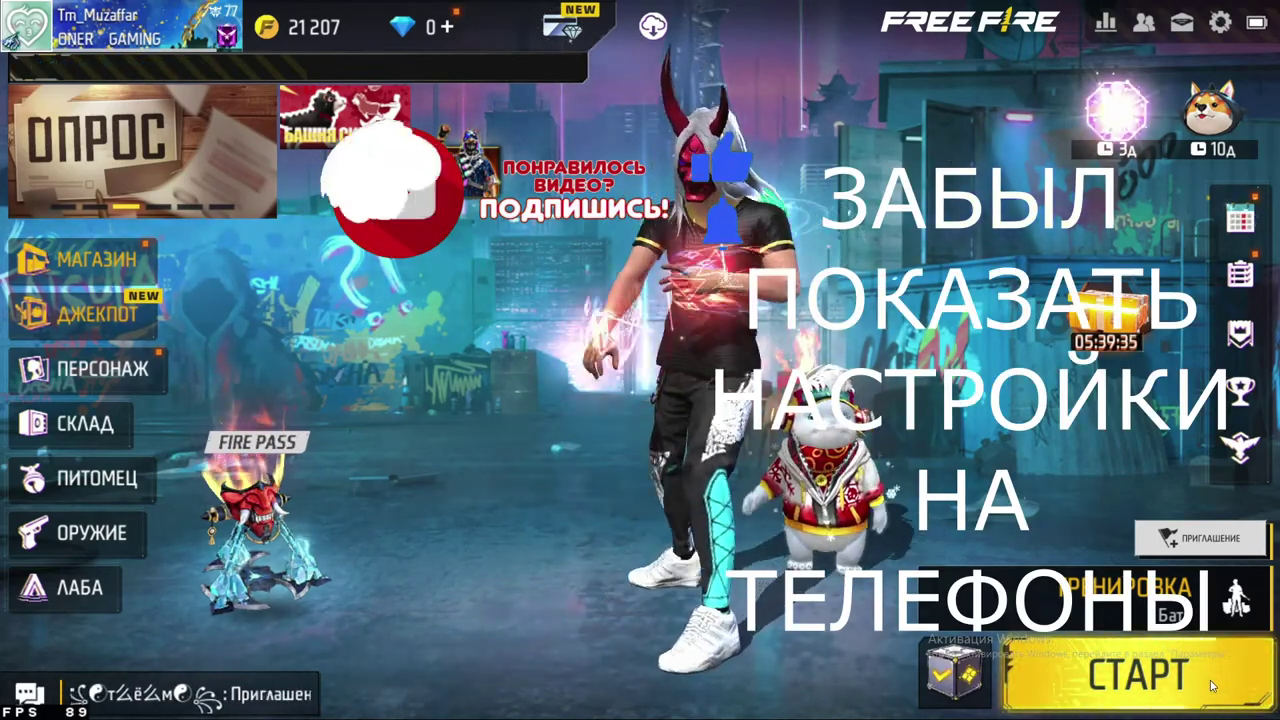
pyautogui.click(772, 364)
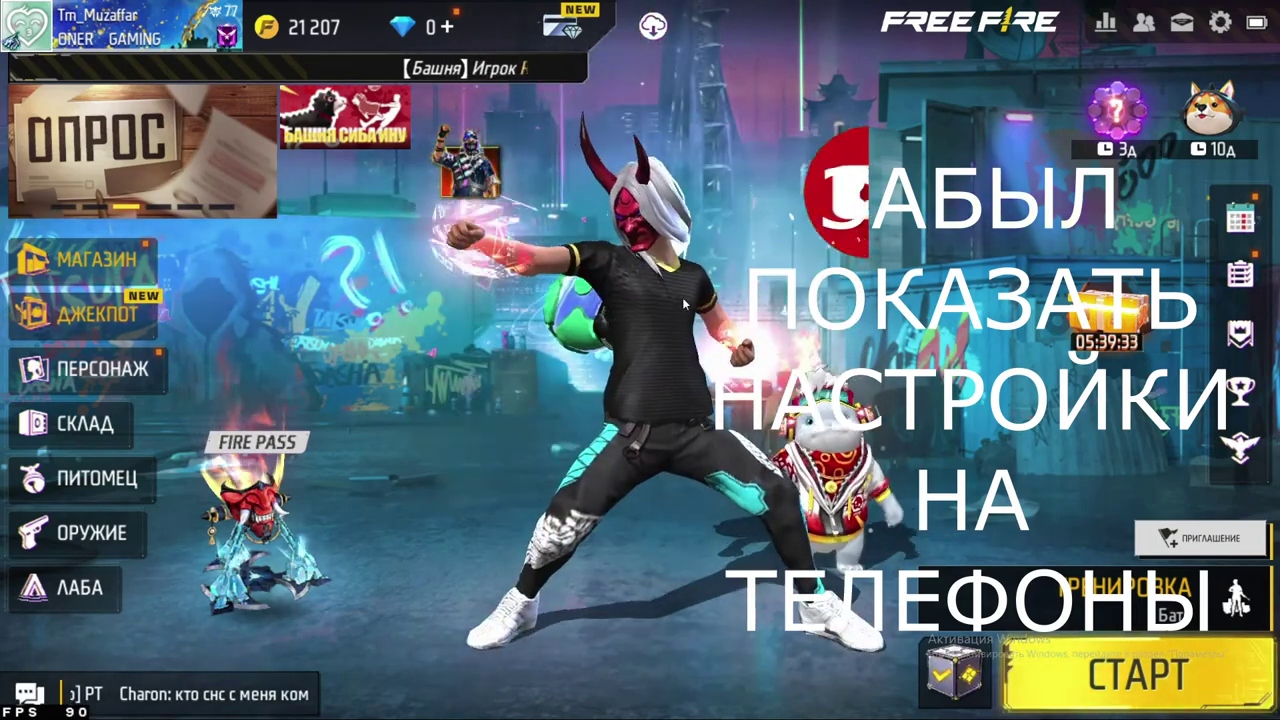
pyautogui.click(604, 235)
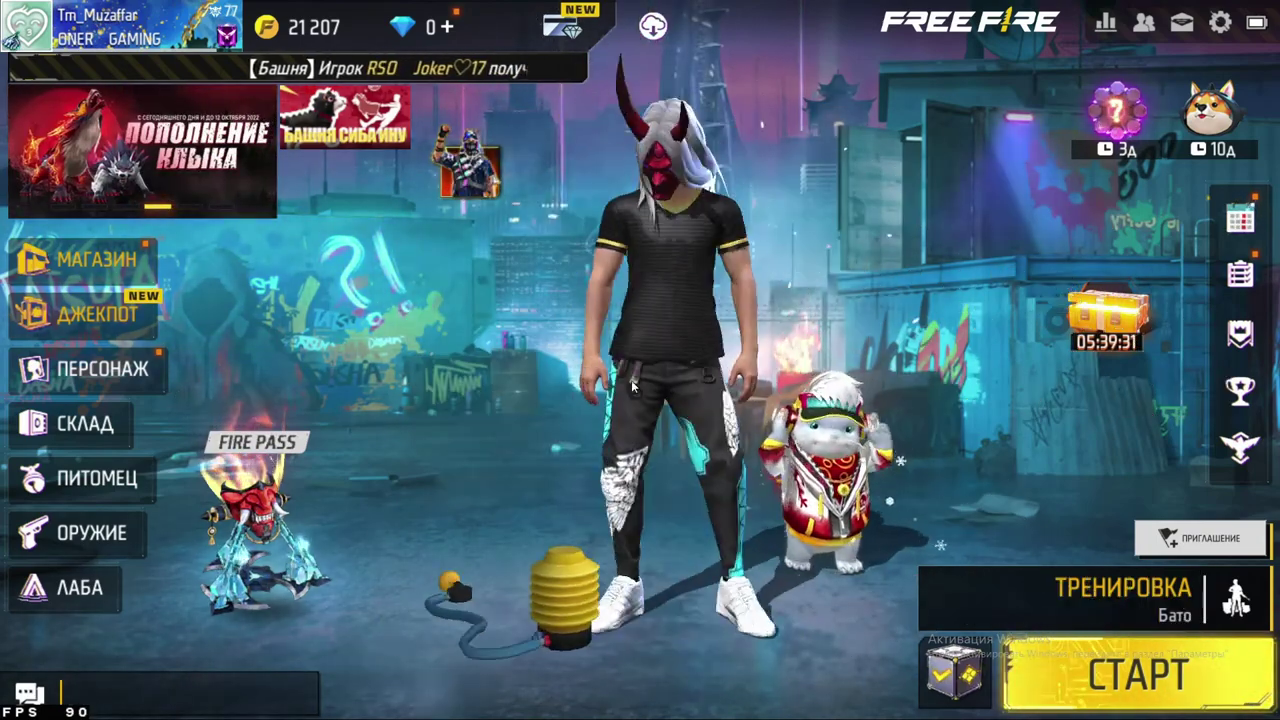